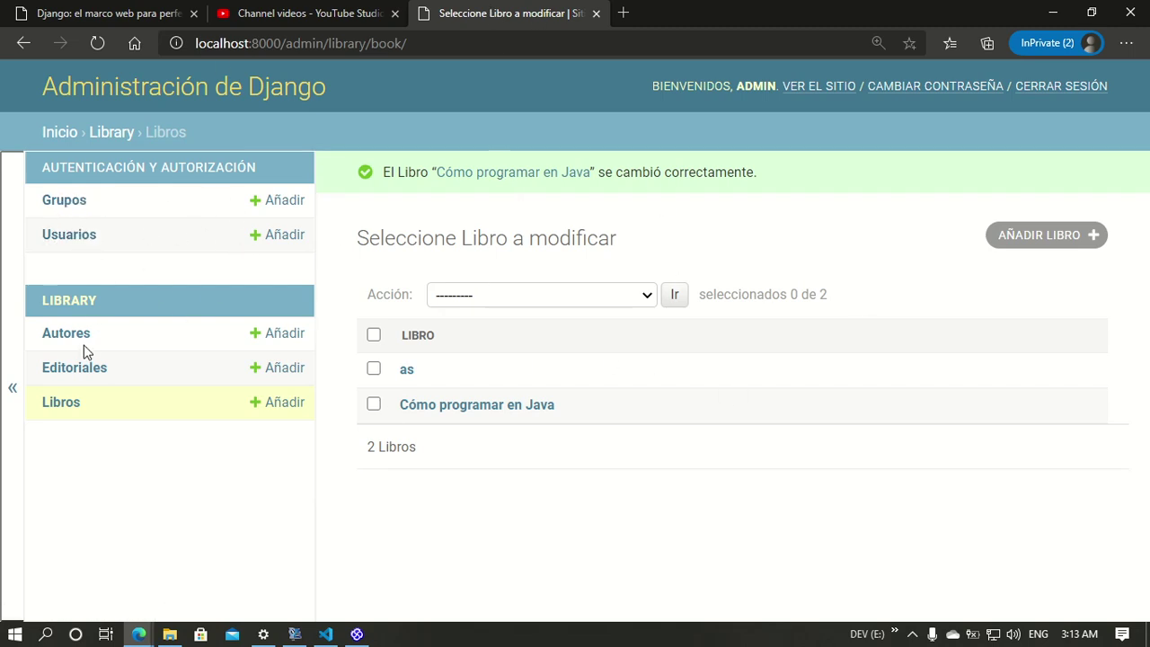
Step: Toggle the navigation sidebar and return the browser page zoom to 100%
{"action": "left_click", "coordinate": [12, 390]}
{"action": "left_click", "coordinate": [11, 401]}
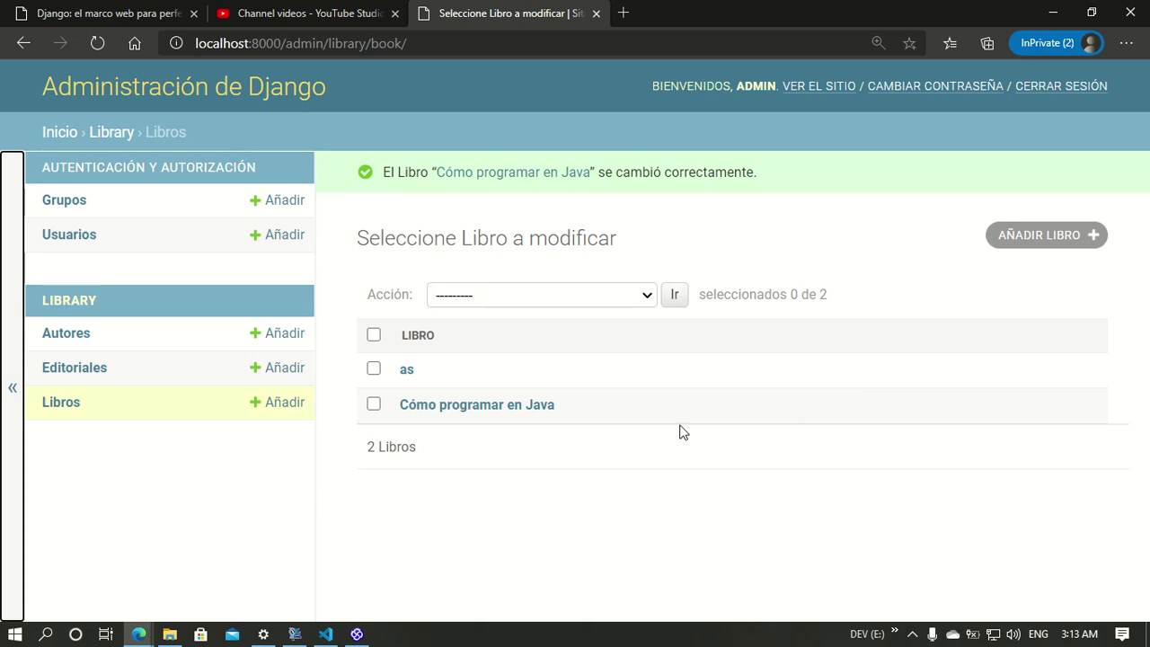
{"action": "key", "text": "ctrl+minus"}
{"action": "key", "text": "ctrl+minus"}
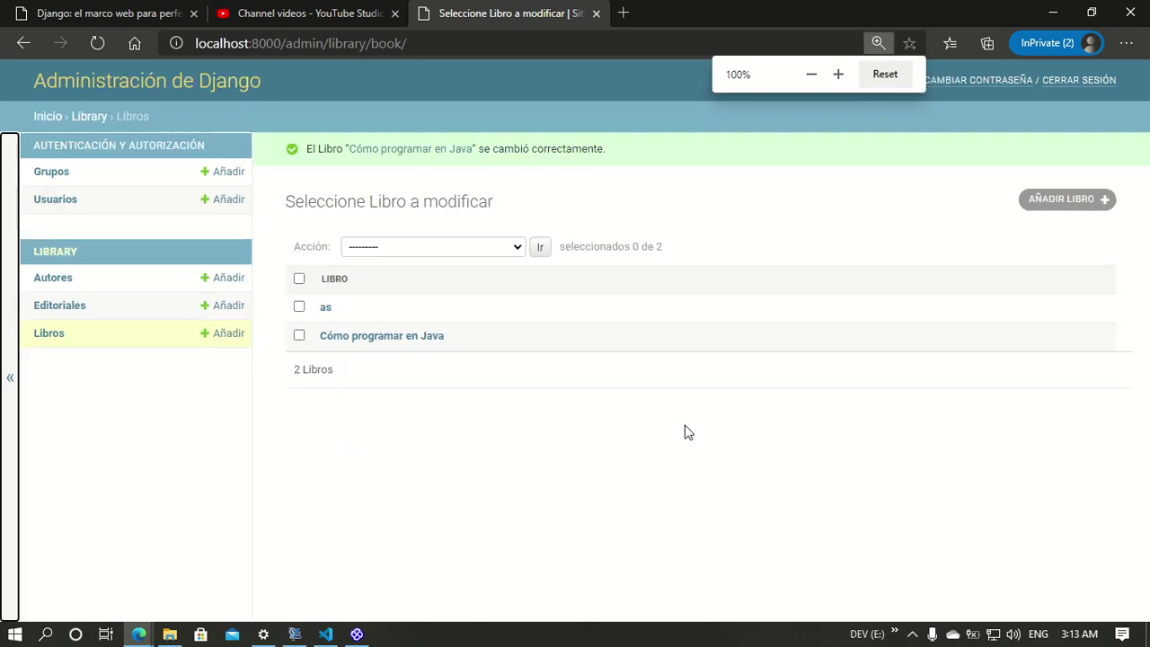
{"action": "key", "text": "ctrl+plus"}
{"action": "key", "text": "ctrl+plus"}
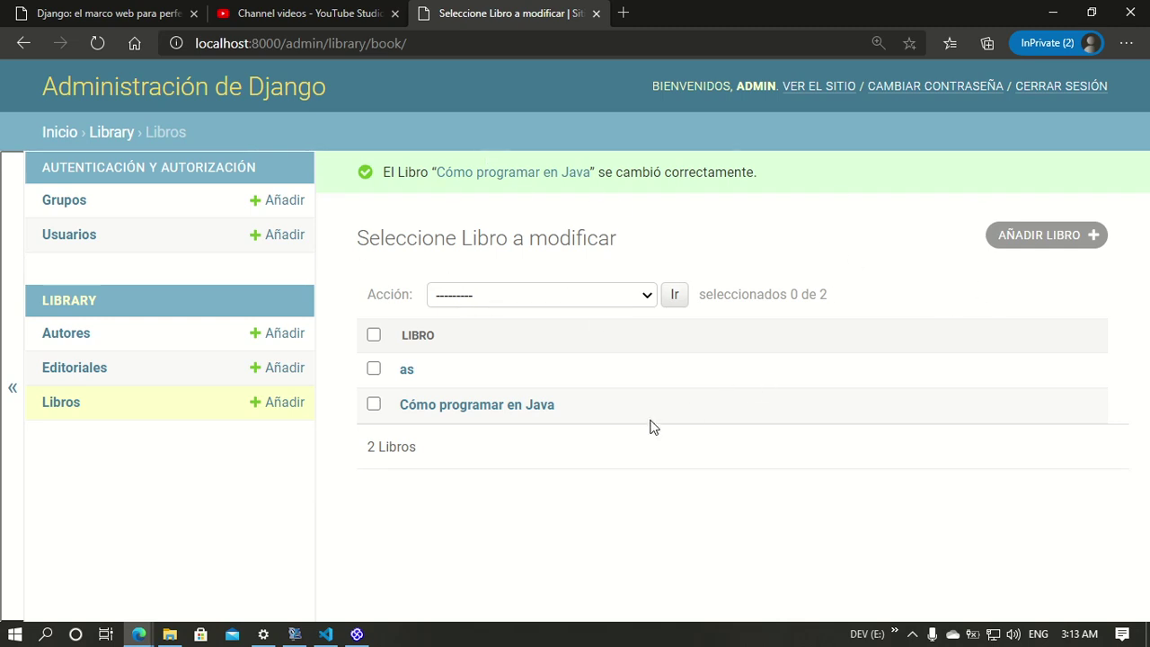
{"action": "key", "text": "ctrl+minus"}
{"action": "key", "text": "ctrl+minus"}
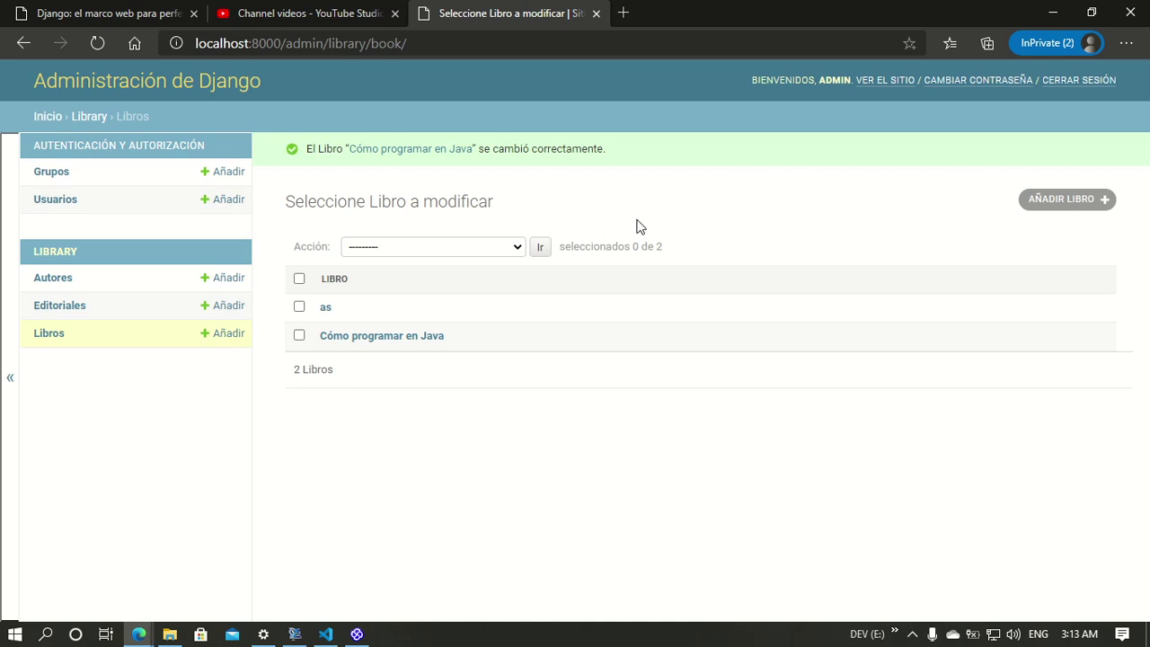
Step: Maximize the diagram window and shift the Library boundary and its use cases to the right
{"action": "left_click", "coordinate": [357, 633]}
{"action": "left_click_drag", "start_coordinate": [770, 22], "coordinate": [846, 2]}
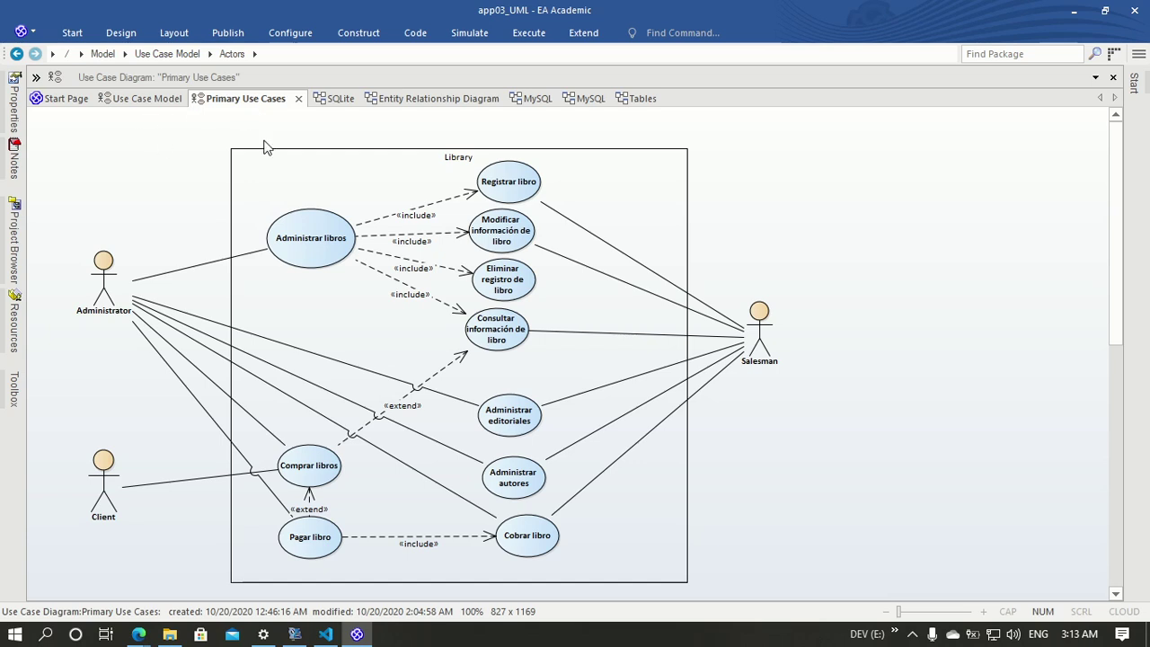
{"action": "left_click_drag", "start_coordinate": [177, 126], "coordinate": [827, 604]}
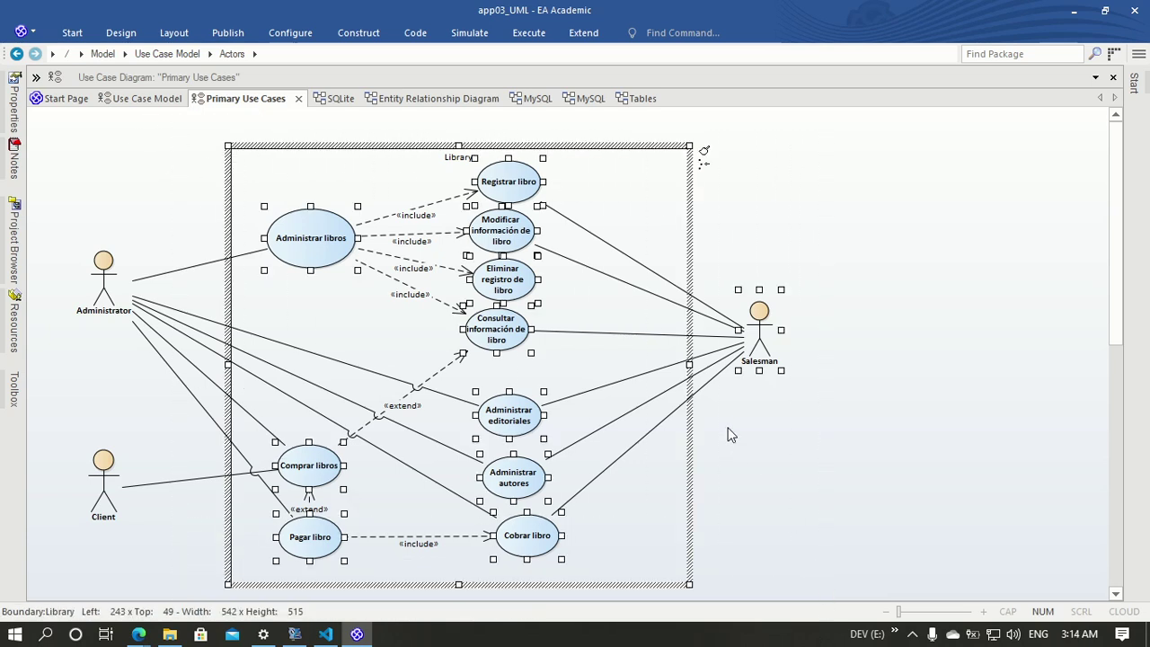
{"action": "left_click_drag", "start_coordinate": [750, 346], "coordinate": [897, 346]}
{"action": "left_click", "coordinate": [957, 356]}
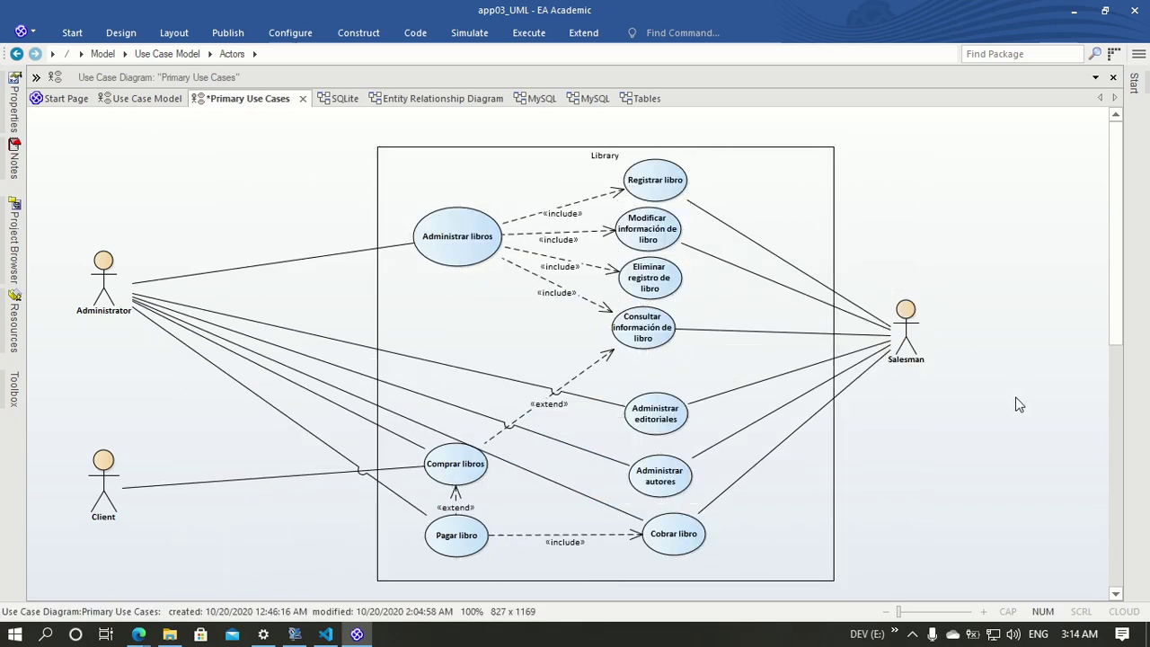
{"action": "left_click", "coordinate": [376, 308]}
{"action": "left_click", "coordinate": [880, 401]}
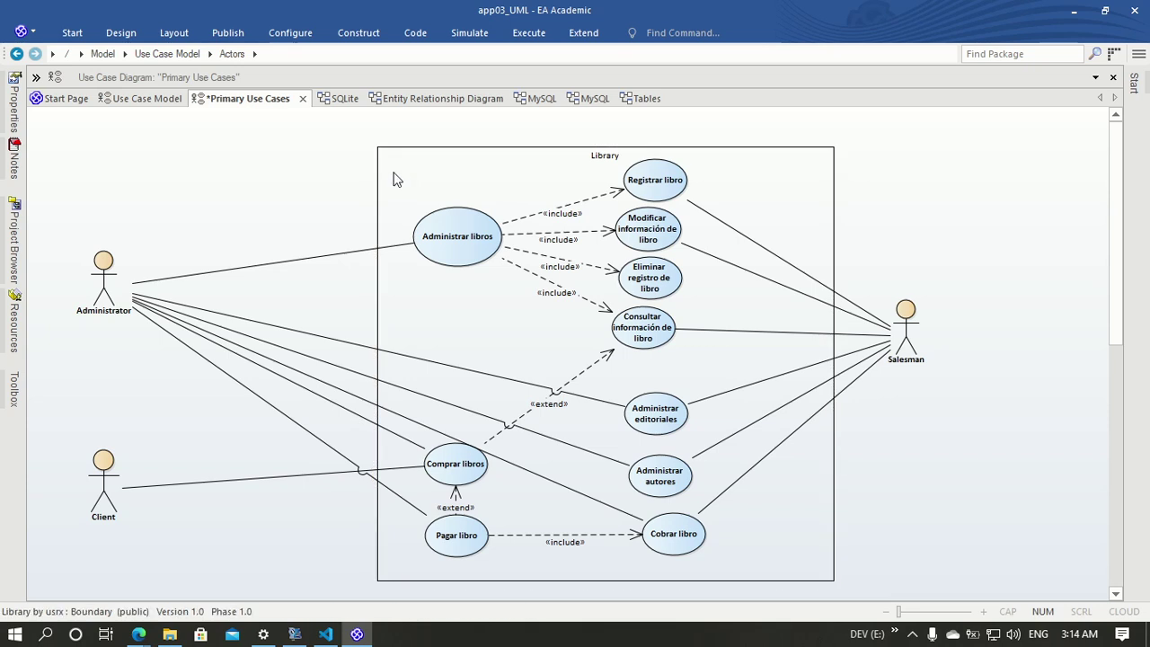
{"action": "mouse_move", "coordinate": [306, 120]}
{"action": "left_mouse_down"}
{"action": "mouse_move", "coordinate": [983, 537]}
{"action": "mouse_move", "coordinate": [985, 591]}
{"action": "left_mouse_up"}
{"action": "left_click_drag", "start_coordinate": [829, 441], "coordinate": [760, 435]}
Step: Move Salesman slightly right, save the diagram, and go back to the Django admin
{"action": "left_click", "coordinate": [905, 461]}
{"action": "left_click_drag", "start_coordinate": [850, 357], "coordinate": [902, 371]}
{"action": "left_click", "coordinate": [321, 449]}
{"action": "left_click", "coordinate": [233, 481]}
{"action": "left_click", "coordinate": [308, 237]}
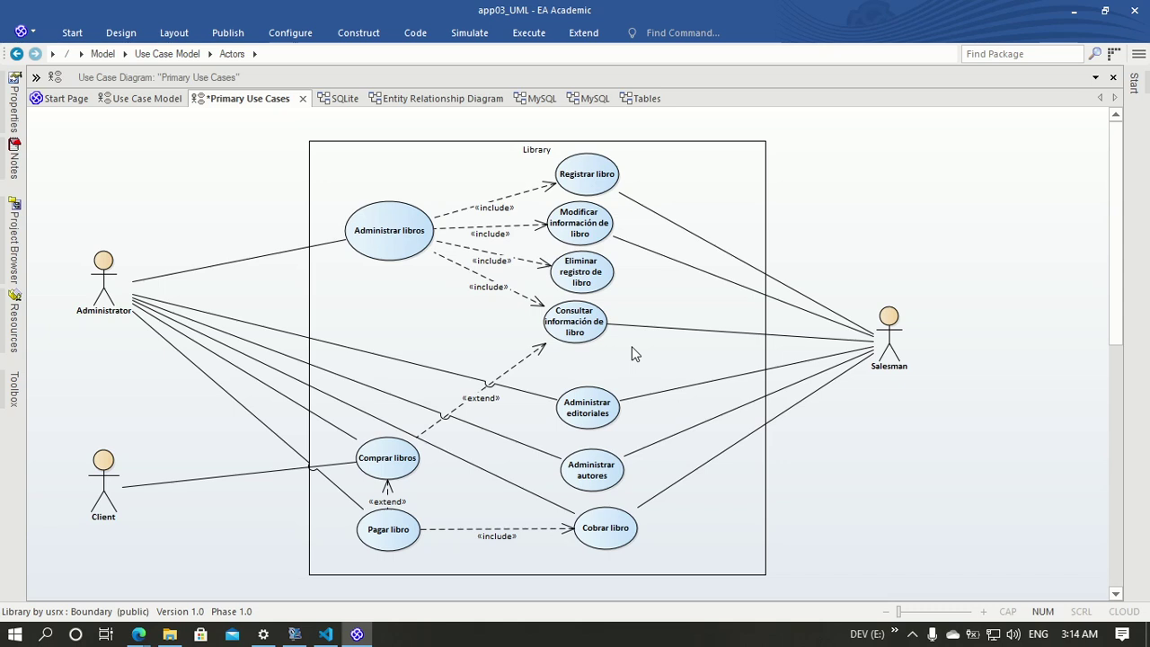
{"action": "left_click", "coordinate": [979, 262]}
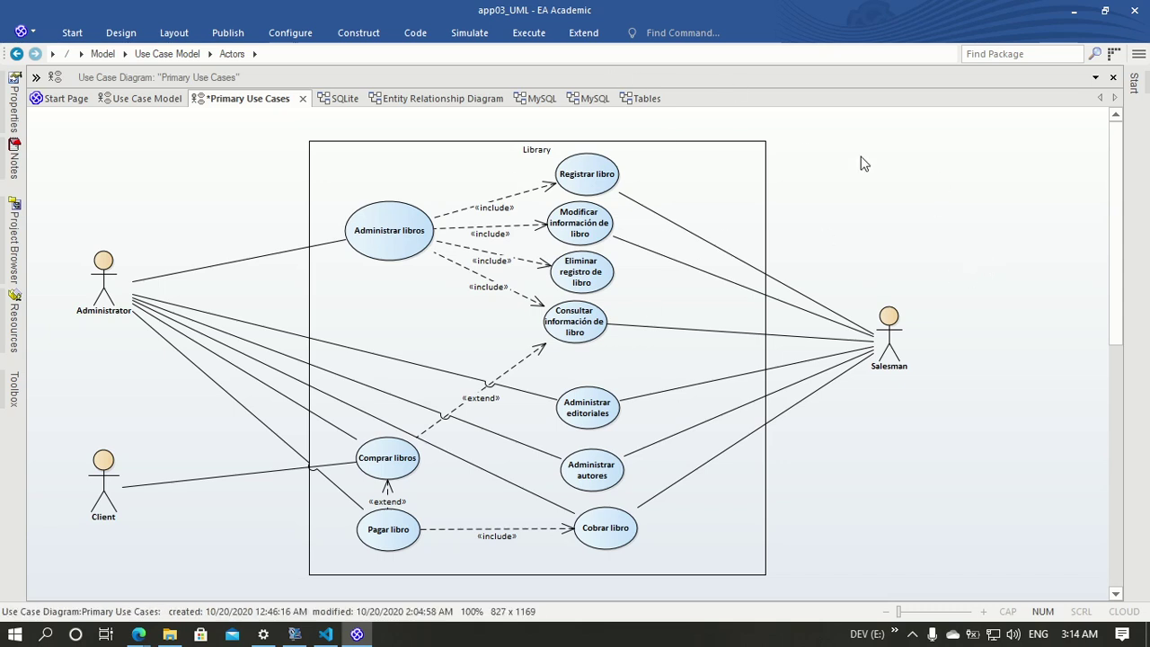
{"action": "key", "text": "ctrl+s"}
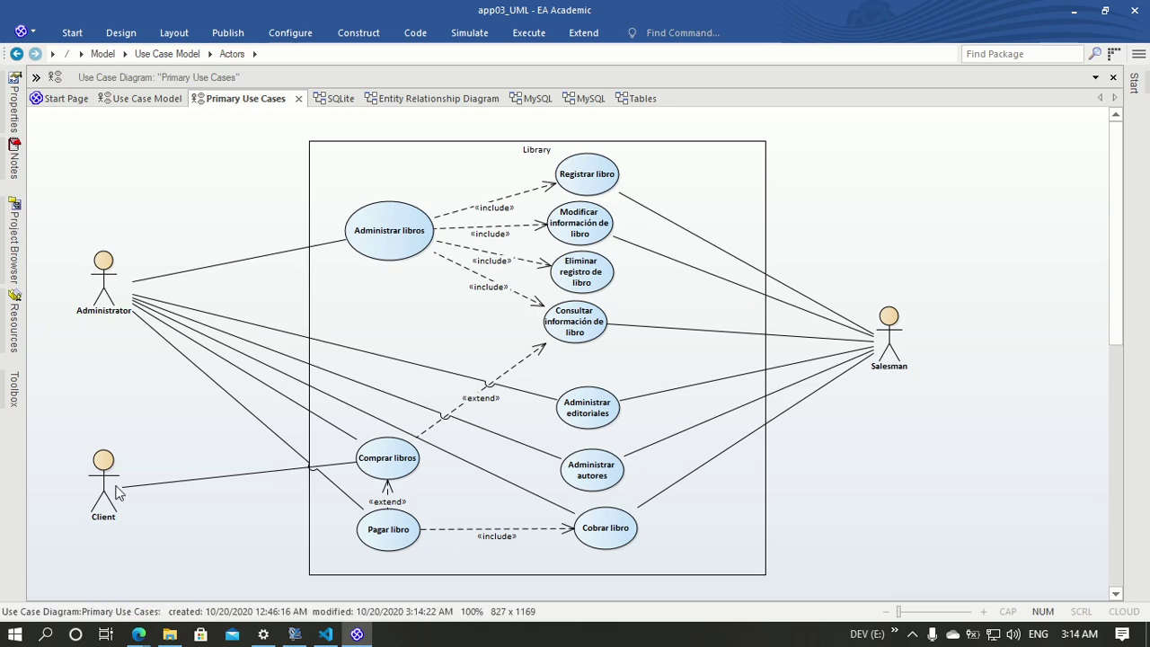
{"action": "left_click", "coordinate": [1073, 11]}
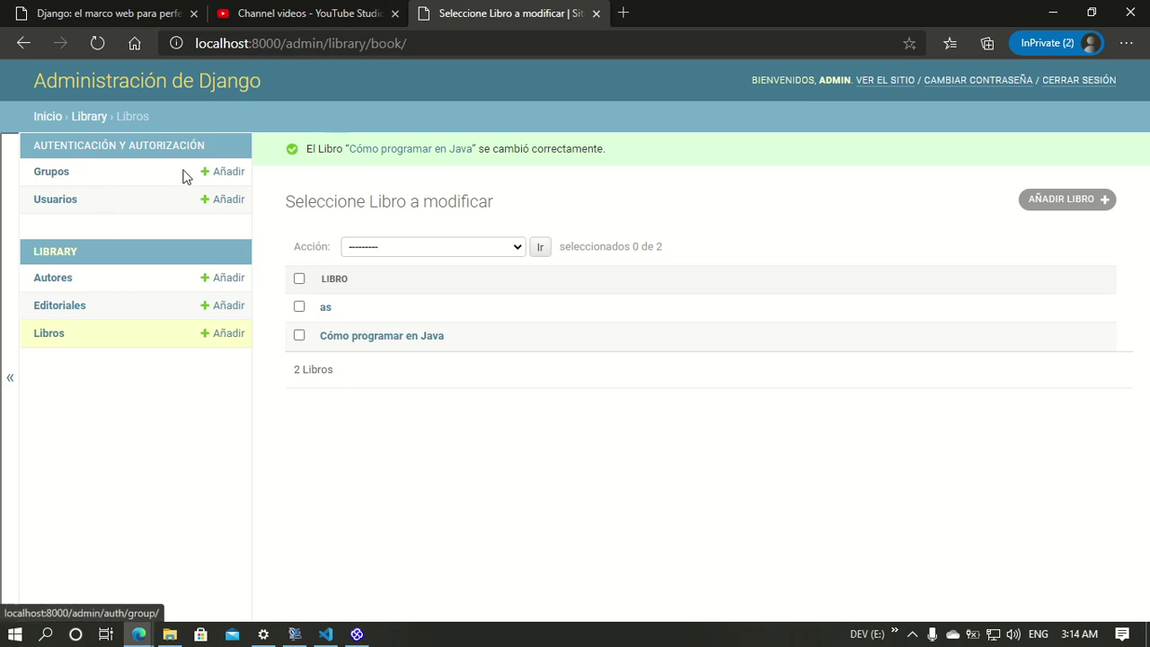
Step: Create the Administrador group
{"action": "left_click", "coordinate": [69, 178]}
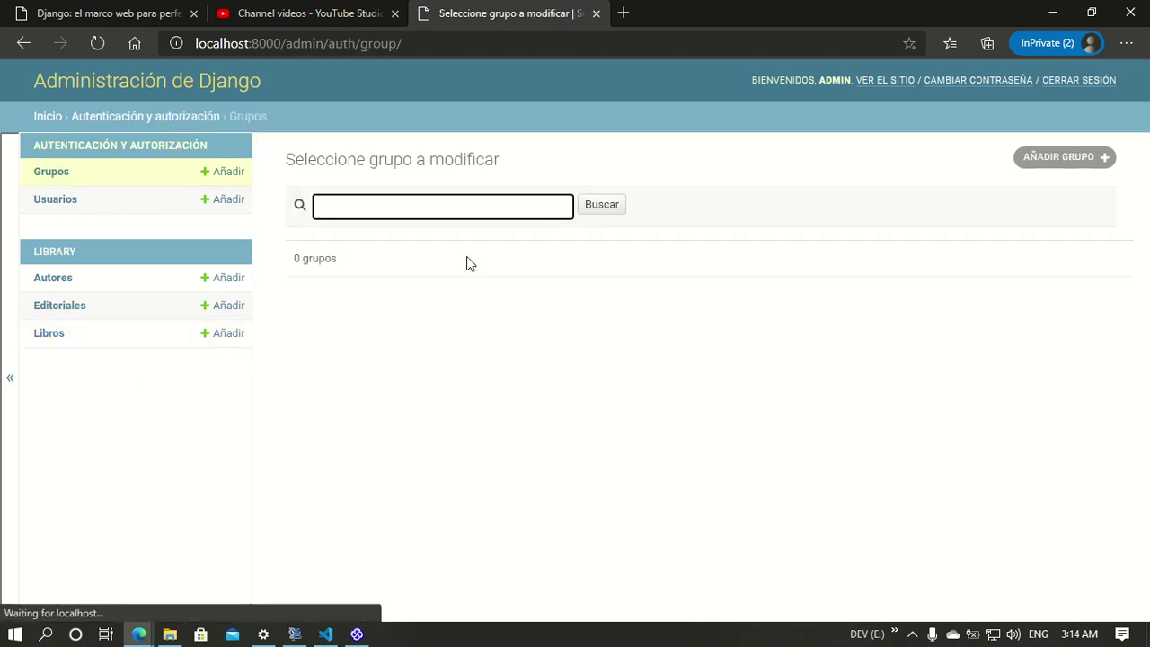
{"action": "left_click", "coordinate": [1060, 157]}
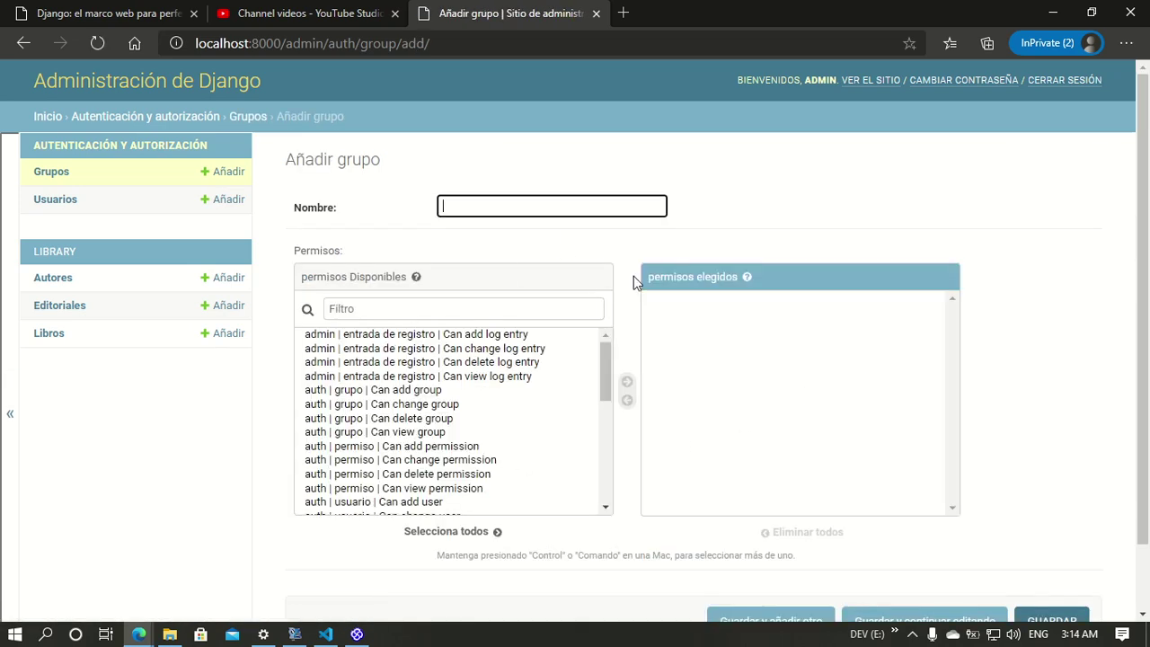
{"action": "type", "text": "Adminia"}
{"action": "key", "text": "BackSpace"}
{"action": "type", "text": "strador"}
{"action": "key", "text": "Return"}
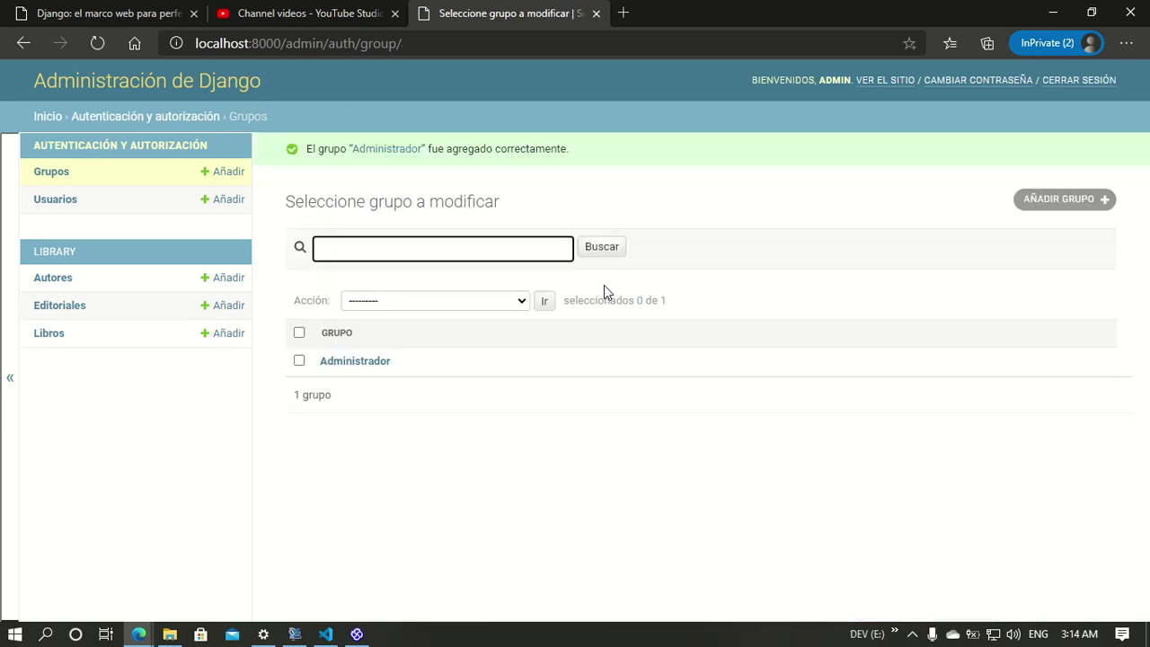
Step: Add the Clientes and Vendedor groups
{"action": "left_click", "coordinate": [1078, 200]}
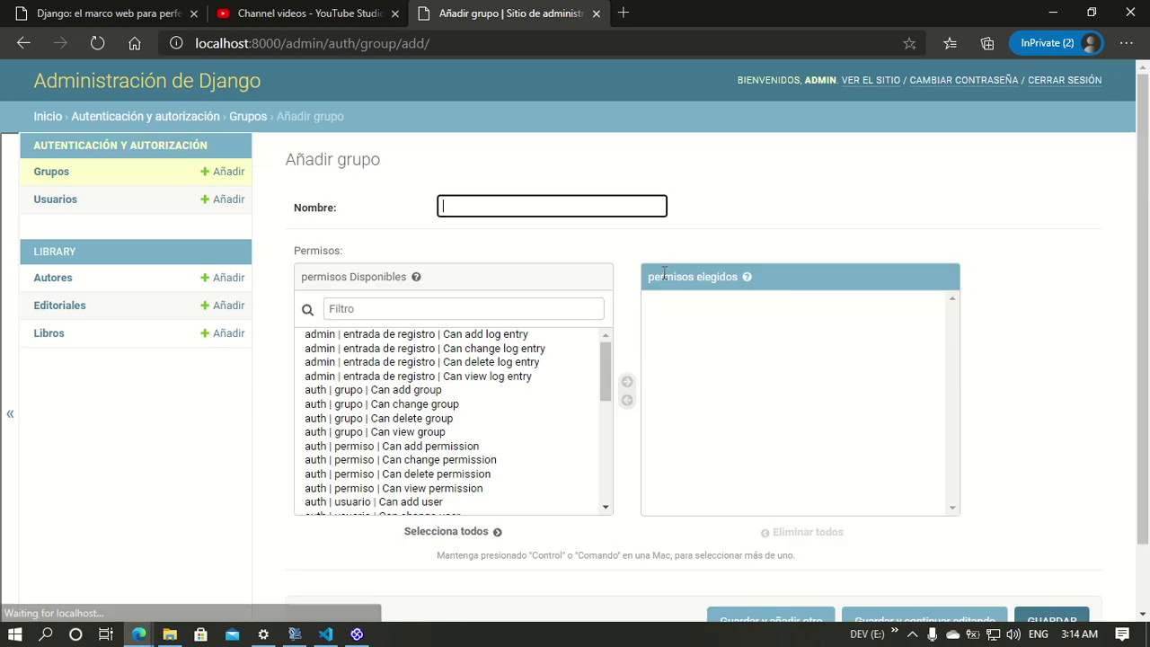
{"action": "type", "text": "Cliente"}
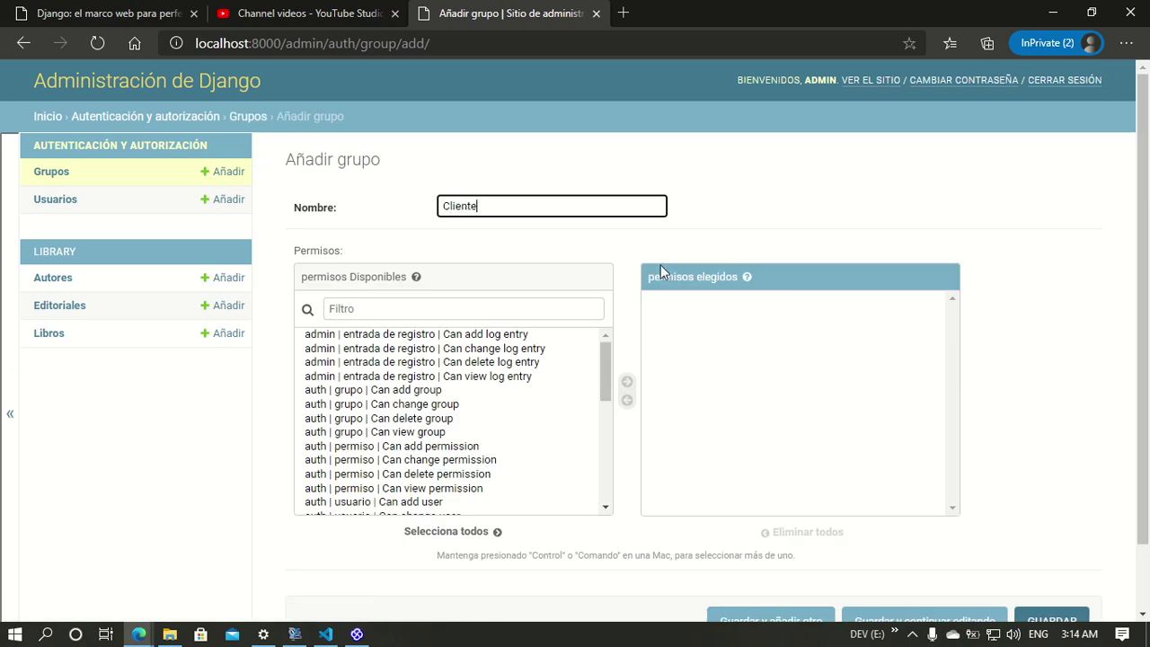
{"action": "type", "text": "s"}
{"action": "key", "text": "Return"}
{"action": "type", "text": "Vendedor"}
{"action": "key", "text": "Return"}
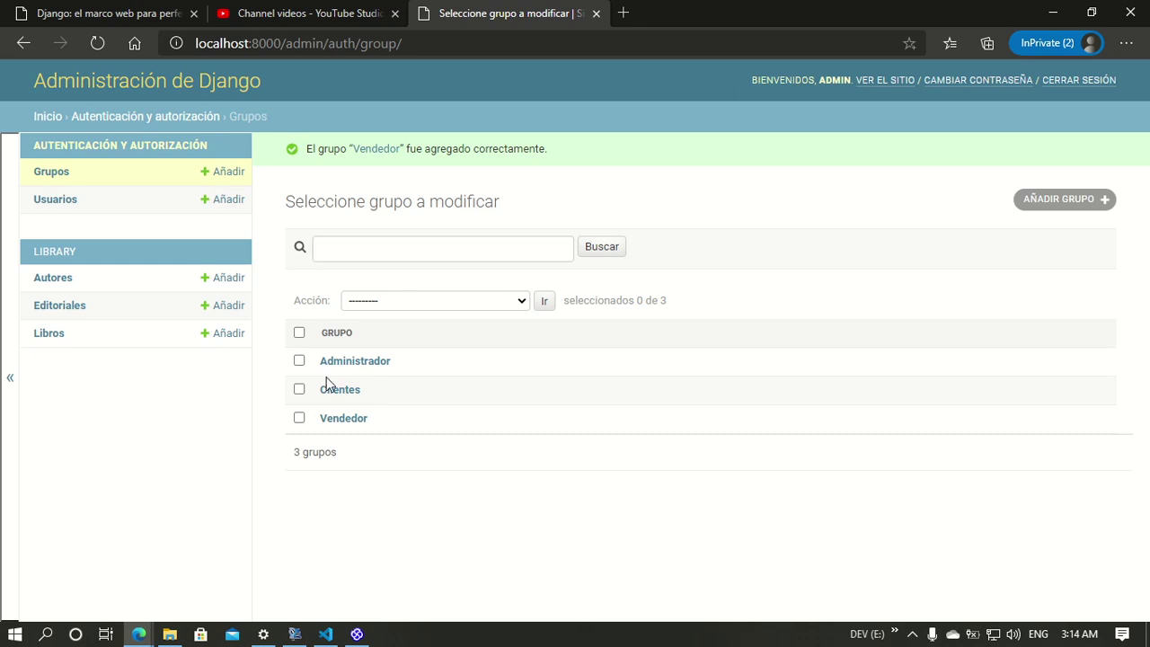
Step: Rename the Clientes group to Cliente and save it
{"action": "left_click", "coordinate": [334, 394]}
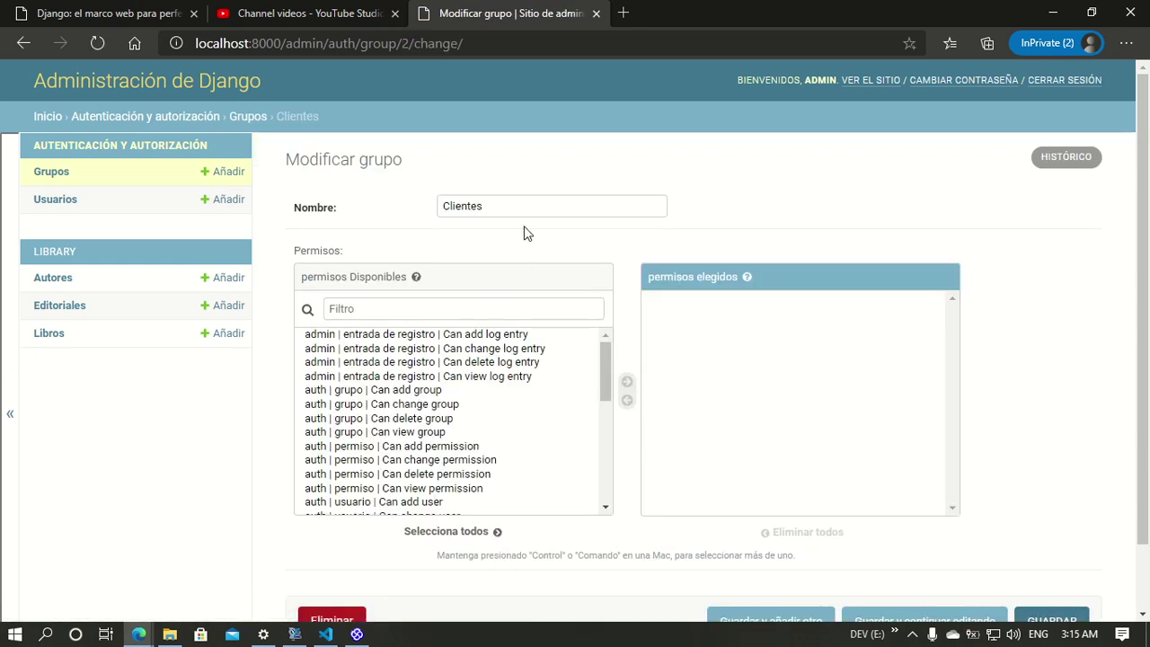
{"action": "left_click", "coordinate": [528, 209]}
{"action": "key", "text": "BackSpace"}
{"action": "key", "text": "Return"}
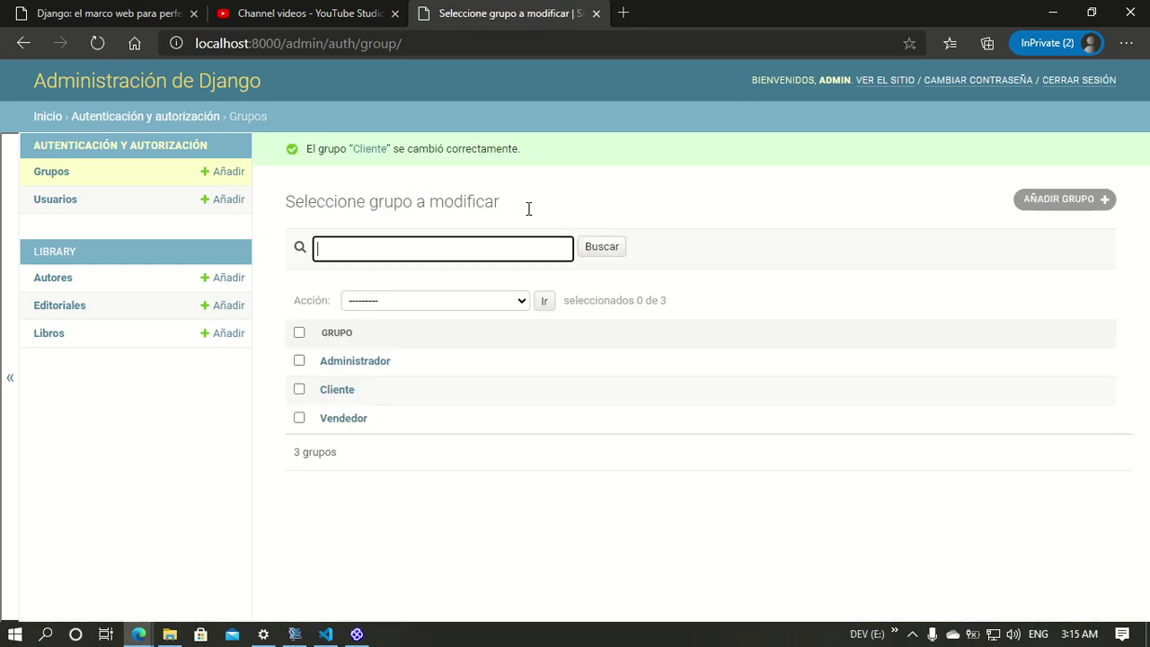
{"action": "left_click", "coordinate": [557, 491]}
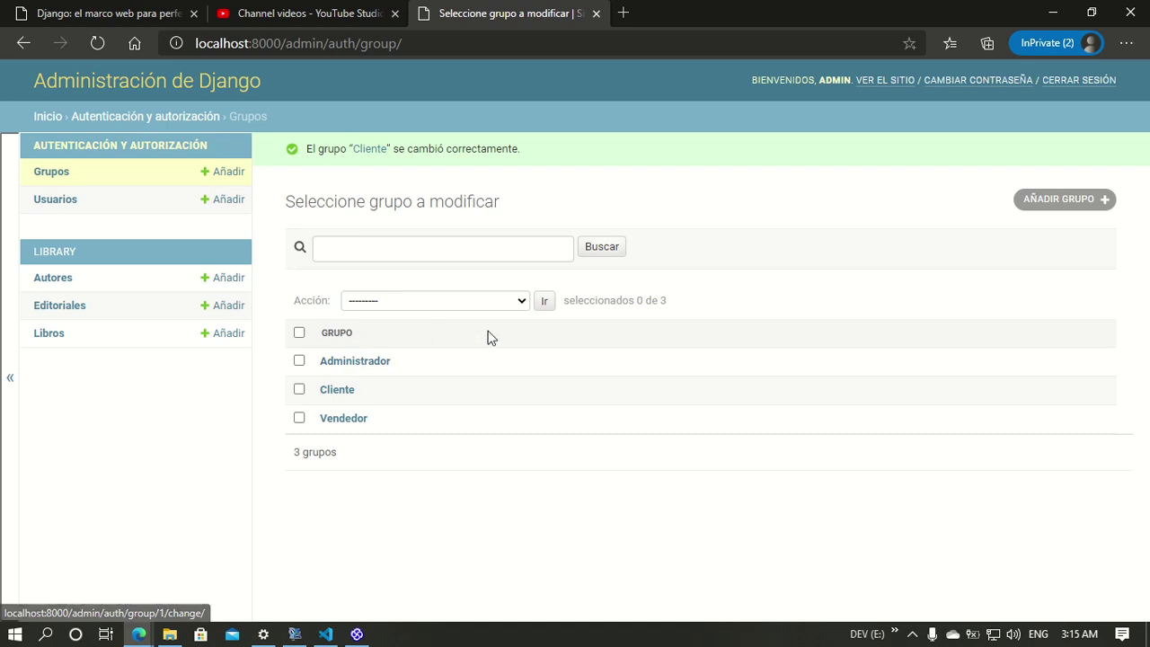
{"action": "left_click", "coordinate": [357, 633]}
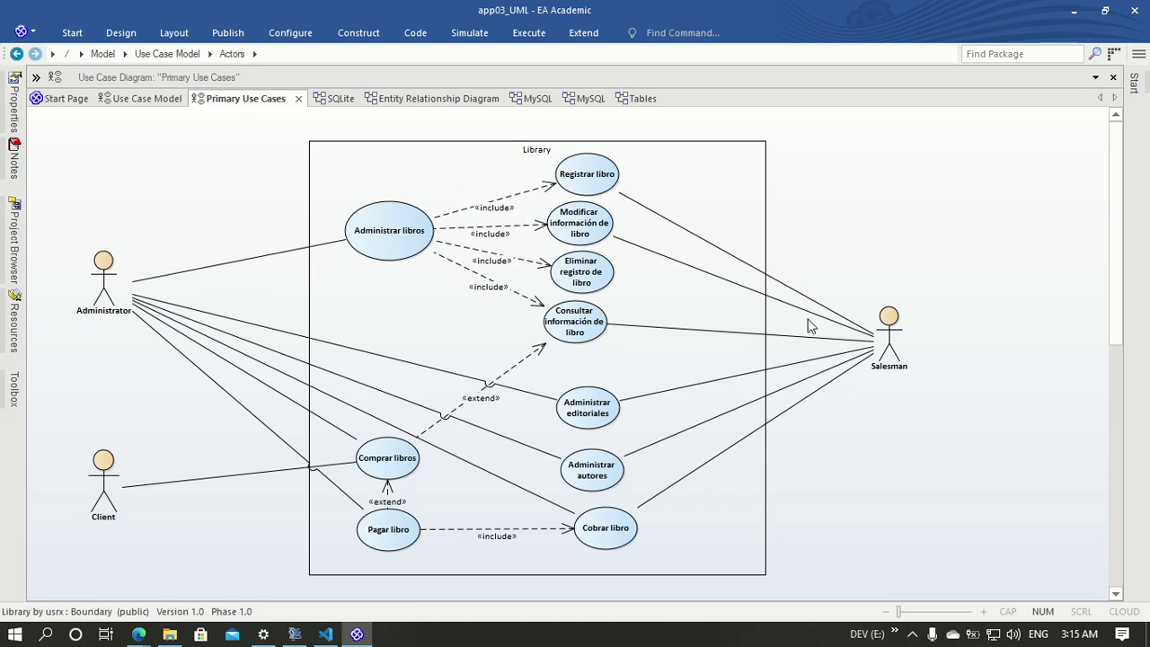
{"action": "left_click", "coordinate": [1074, 11]}
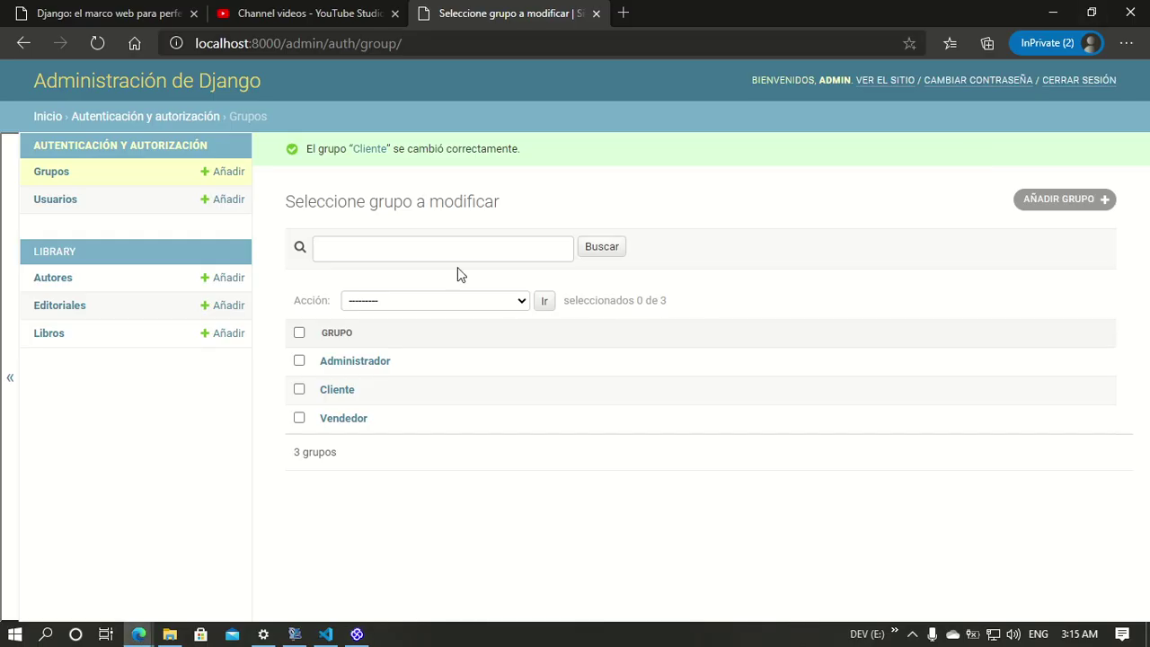
Step: Rename the Administrador group to Administradores
{"action": "left_click", "coordinate": [360, 363]}
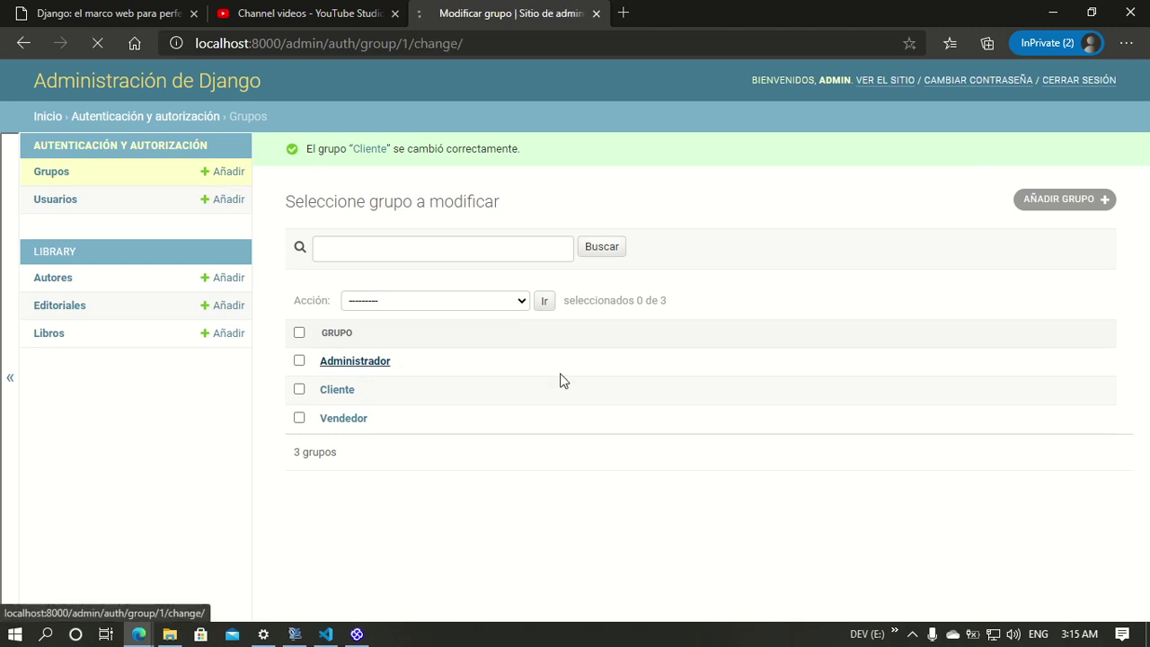
{"action": "left_click", "coordinate": [595, 215]}
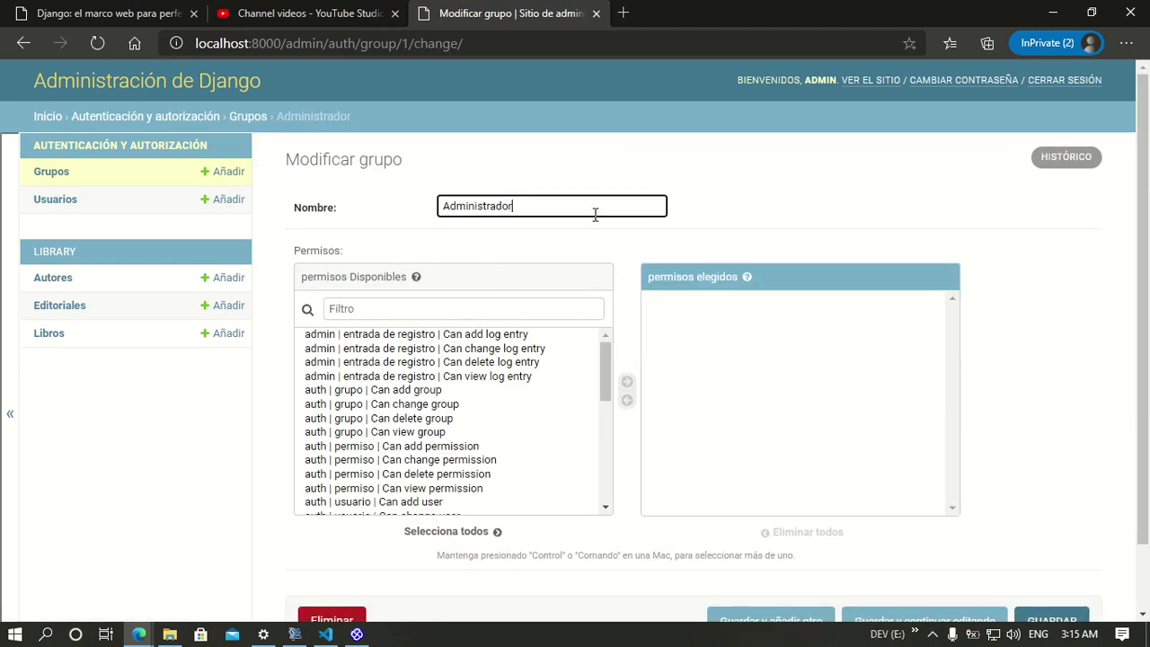
{"action": "type", "text": "es"}
{"action": "key", "text": "ctrl+a"}
{"action": "left_click", "coordinate": [862, 190]}
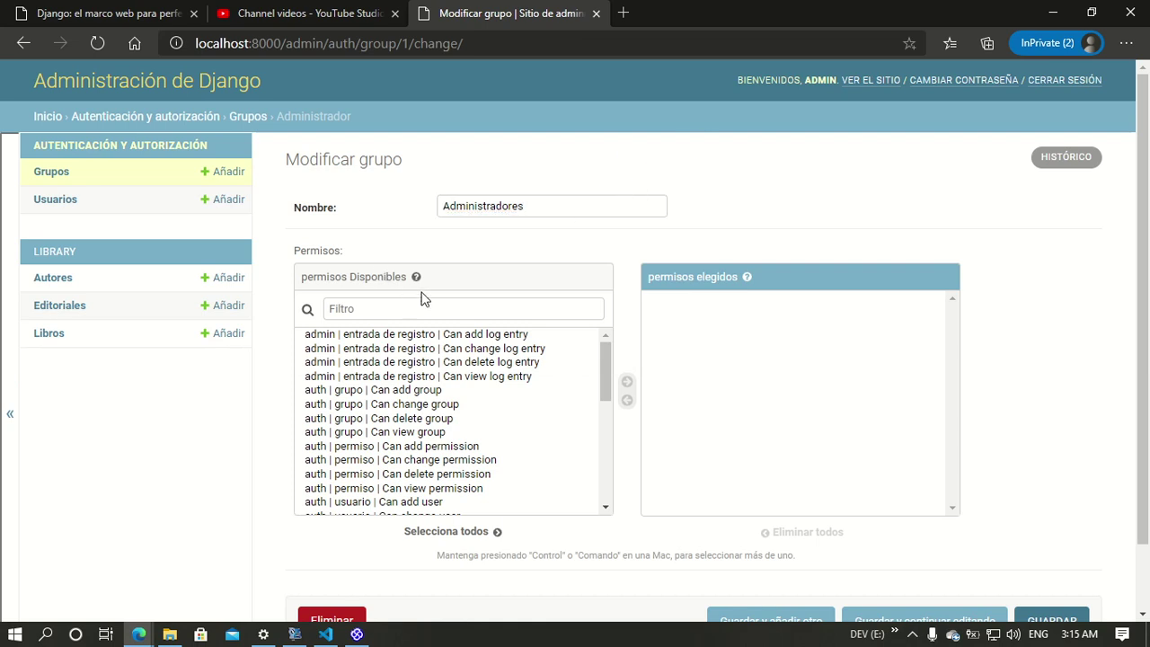
Step: Grant Administradores every available permission and save the group
{"action": "scroll", "coordinate": [552, 392], "scroll_direction": "down", "scroll_amount": 1}
{"action": "scroll", "coordinate": [418, 457], "scroll_direction": "up", "scroll_amount": 1}
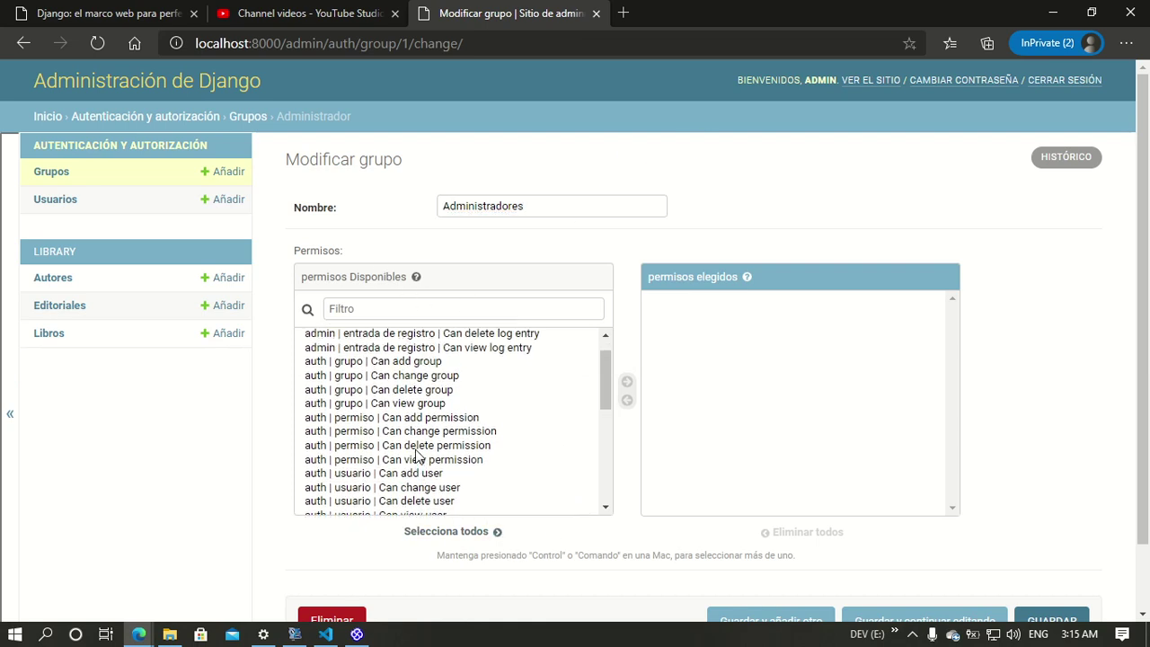
{"action": "scroll", "coordinate": [419, 449], "scroll_direction": "up", "scroll_amount": 1}
{"action": "scroll", "coordinate": [427, 444], "scroll_direction": "down", "scroll_amount": 6}
{"action": "scroll", "coordinate": [431, 440], "scroll_direction": "down", "scroll_amount": 1}
{"action": "scroll", "coordinate": [444, 548], "scroll_direction": "up", "scroll_amount": 1}
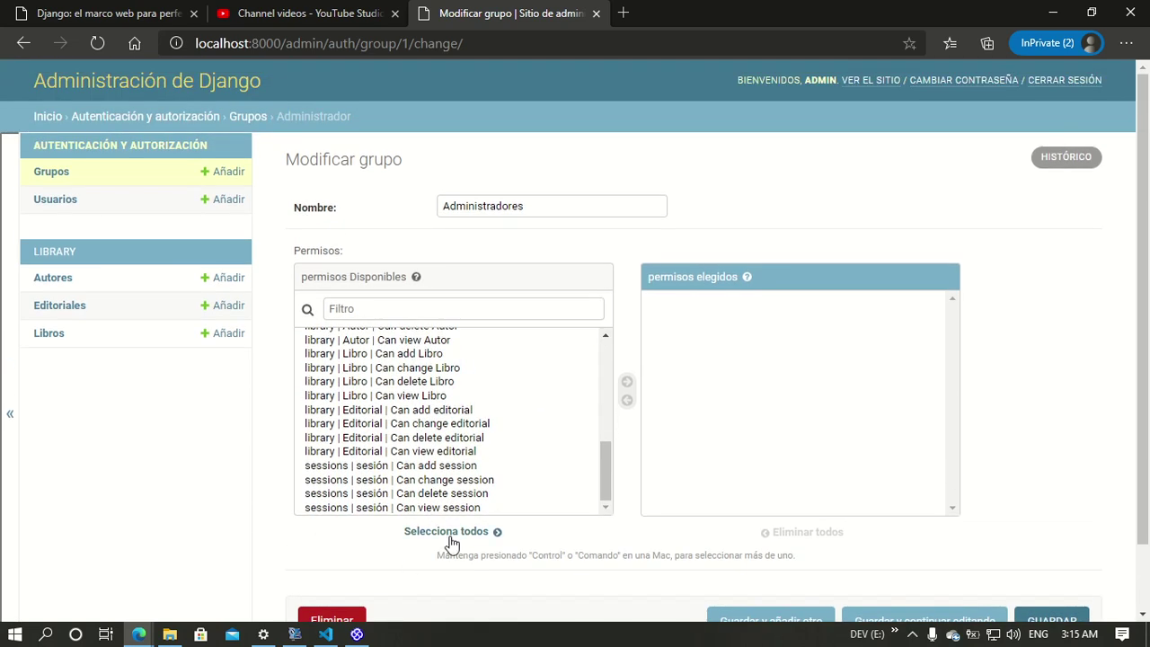
{"action": "left_click", "coordinate": [451, 535]}
{"action": "scroll", "coordinate": [1042, 431], "scroll_direction": "down", "scroll_amount": 1}
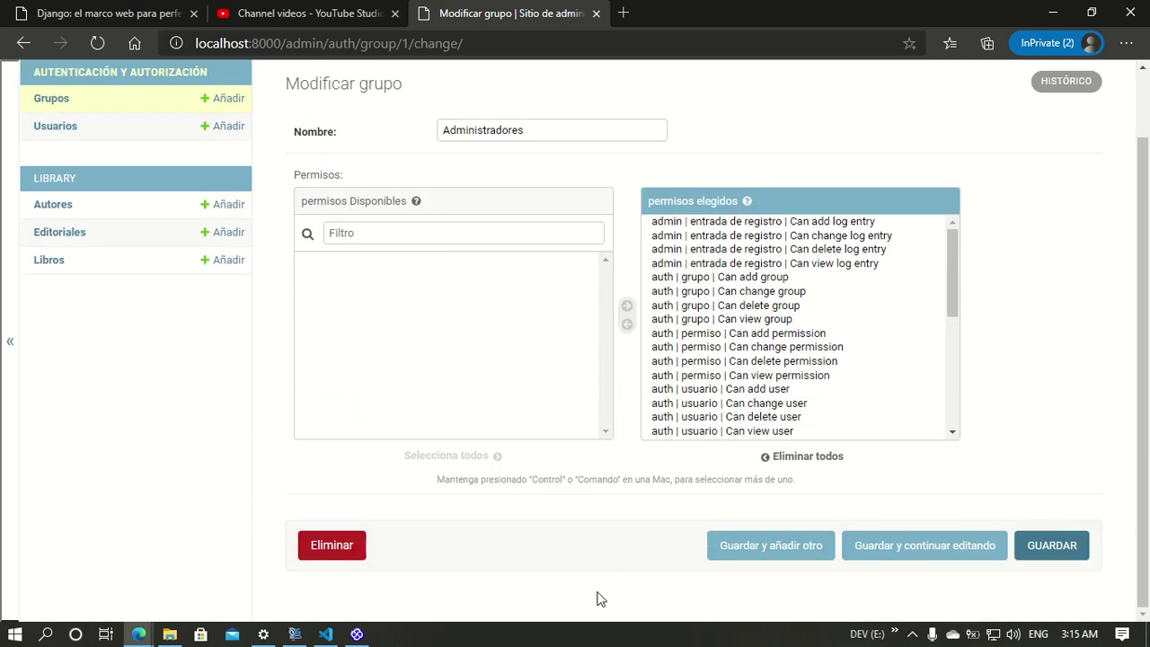
{"action": "left_click", "coordinate": [1051, 548]}
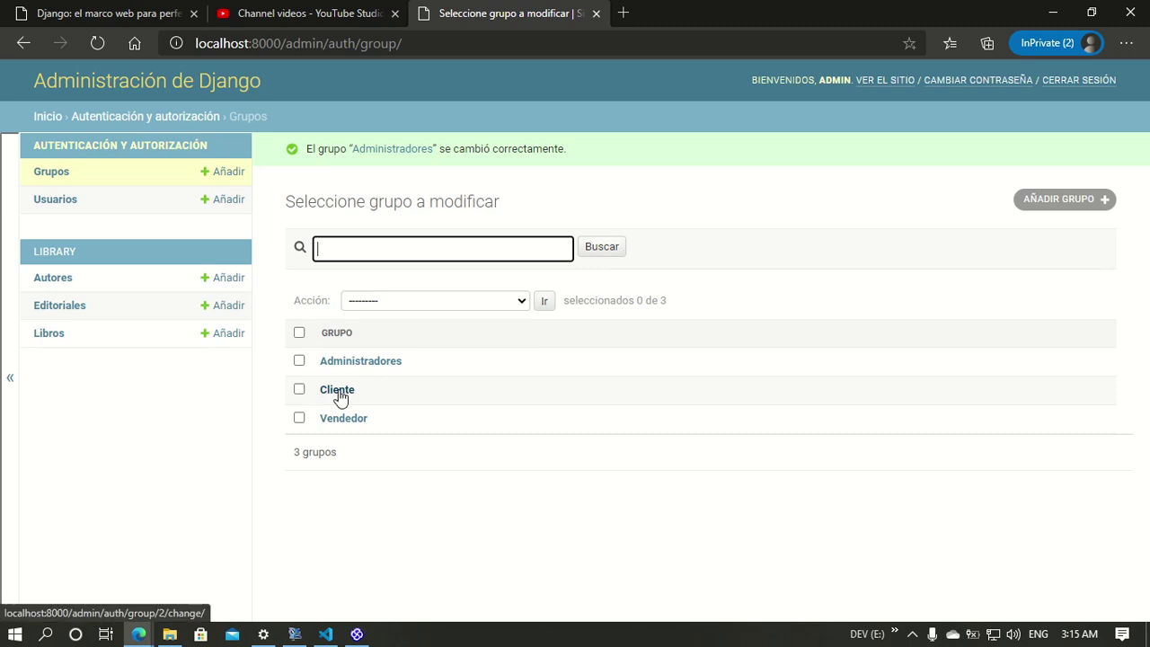
Step: Open the Vendedor group's edit page, checking the use case diagram for reference
{"action": "left_click", "coordinate": [338, 418]}
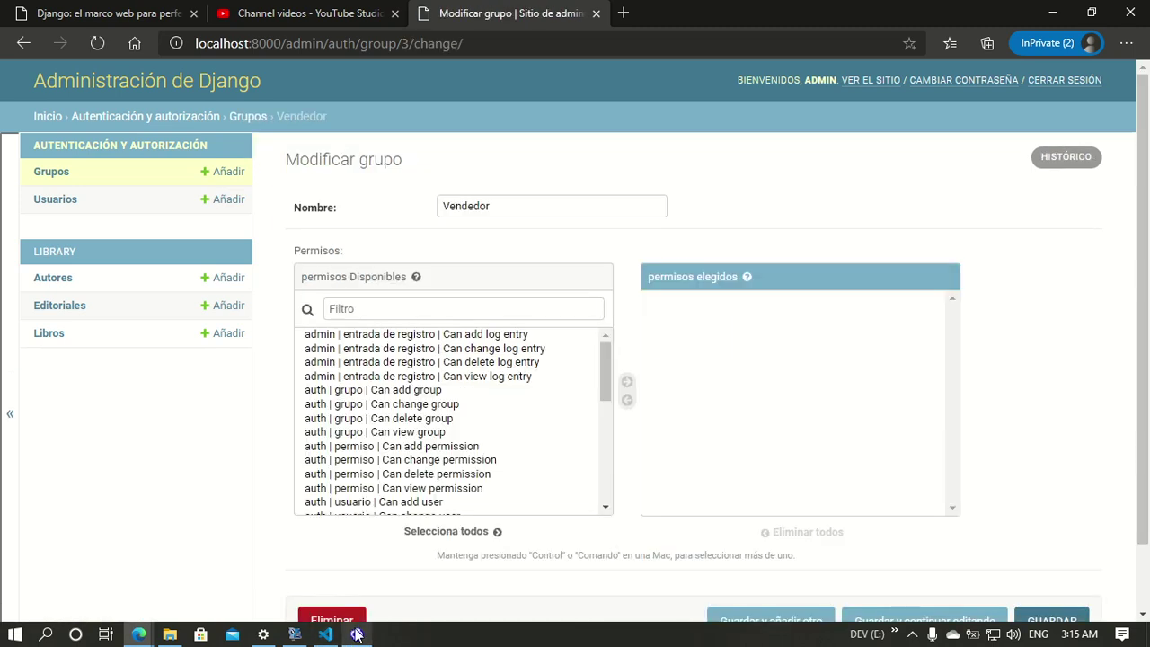
{"action": "left_click", "coordinate": [357, 634]}
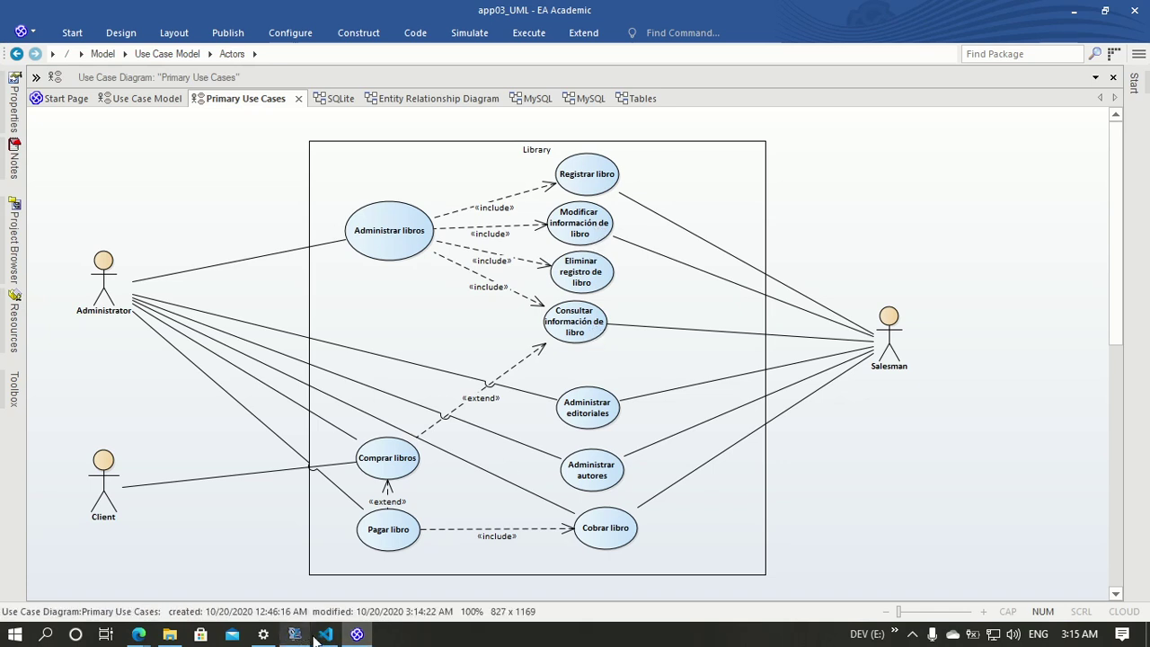
{"action": "mouse_move", "coordinate": [141, 635]}
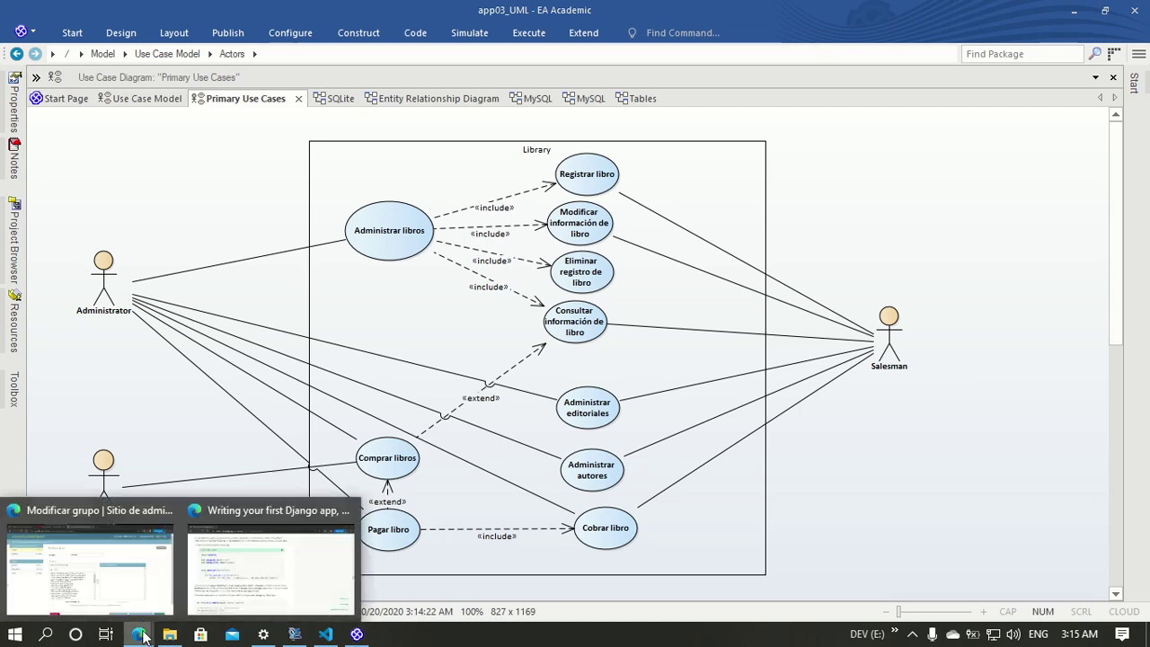
{"action": "left_click", "coordinate": [148, 593]}
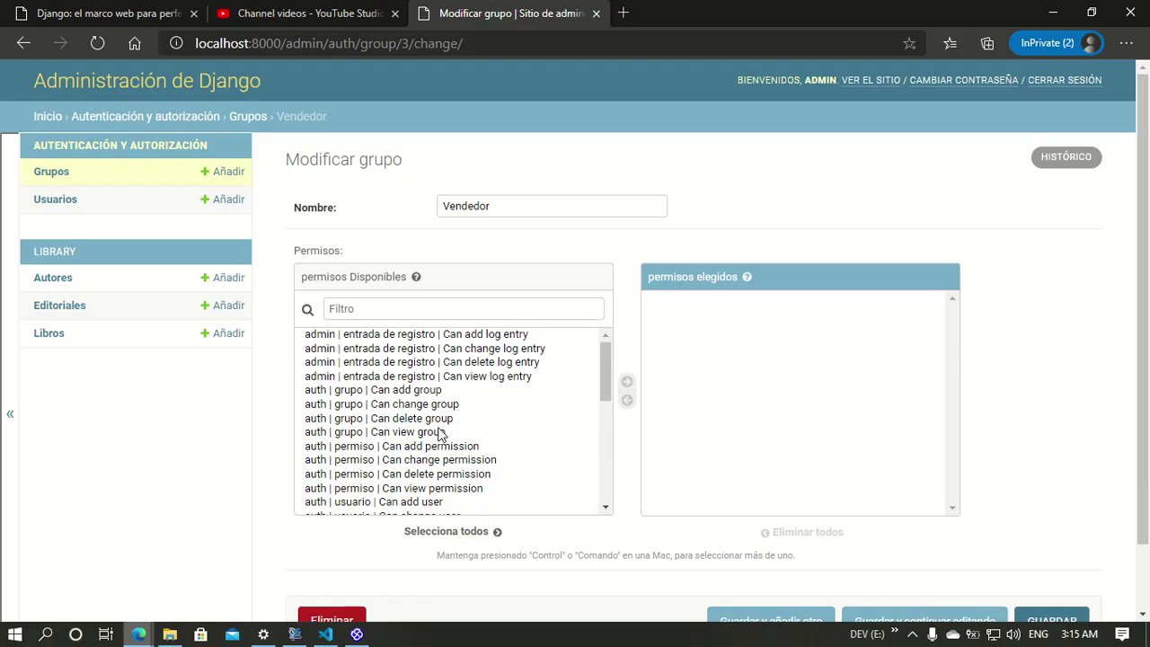
{"action": "scroll", "coordinate": [440, 434], "scroll_direction": "down", "scroll_amount": 3}
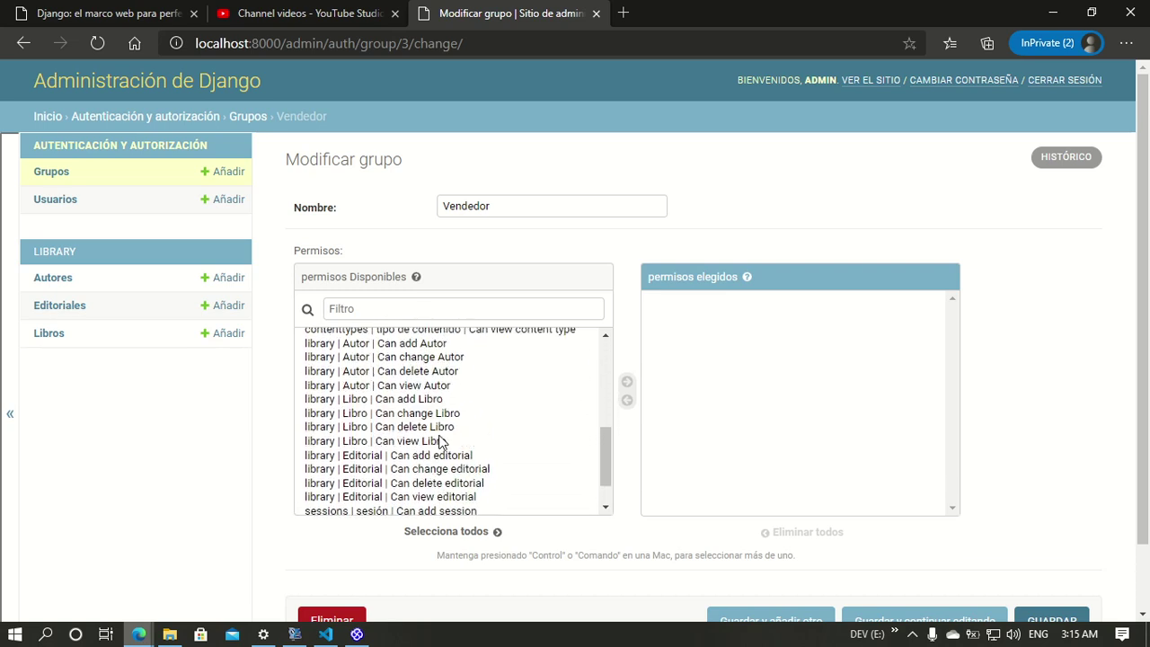
{"action": "scroll", "coordinate": [440, 441], "scroll_direction": "up", "scroll_amount": 1}
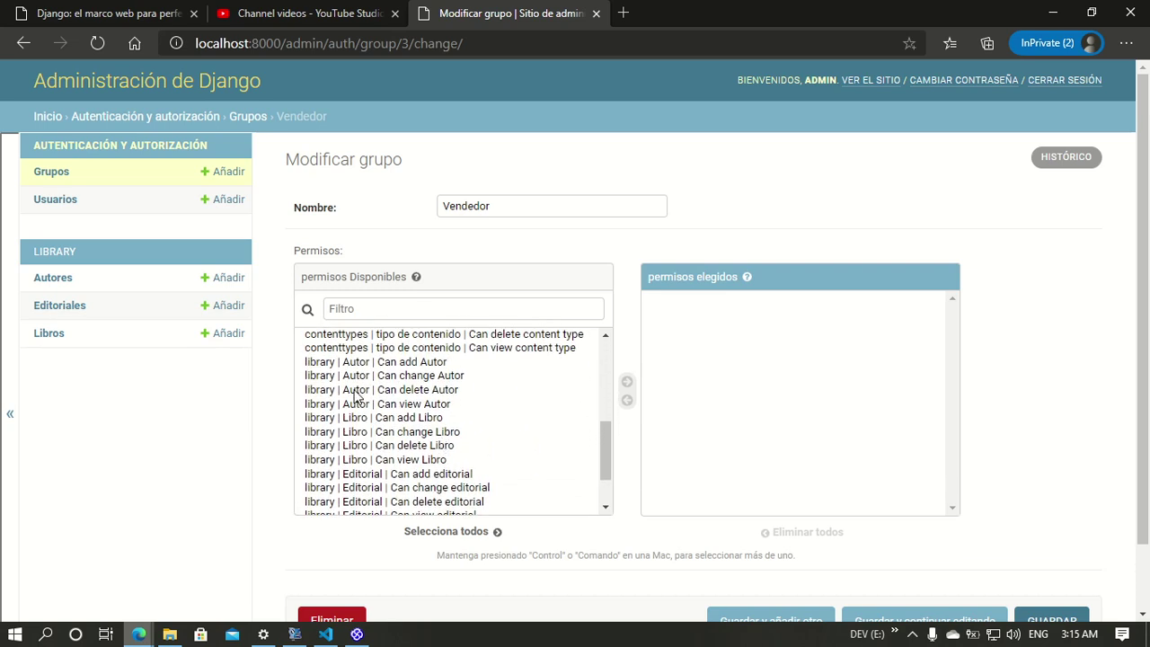
Step: Select the Libro add/change/view, Autor and editorial permissions, undoing an accidental move-all
{"action": "left_click", "coordinate": [431, 418]}
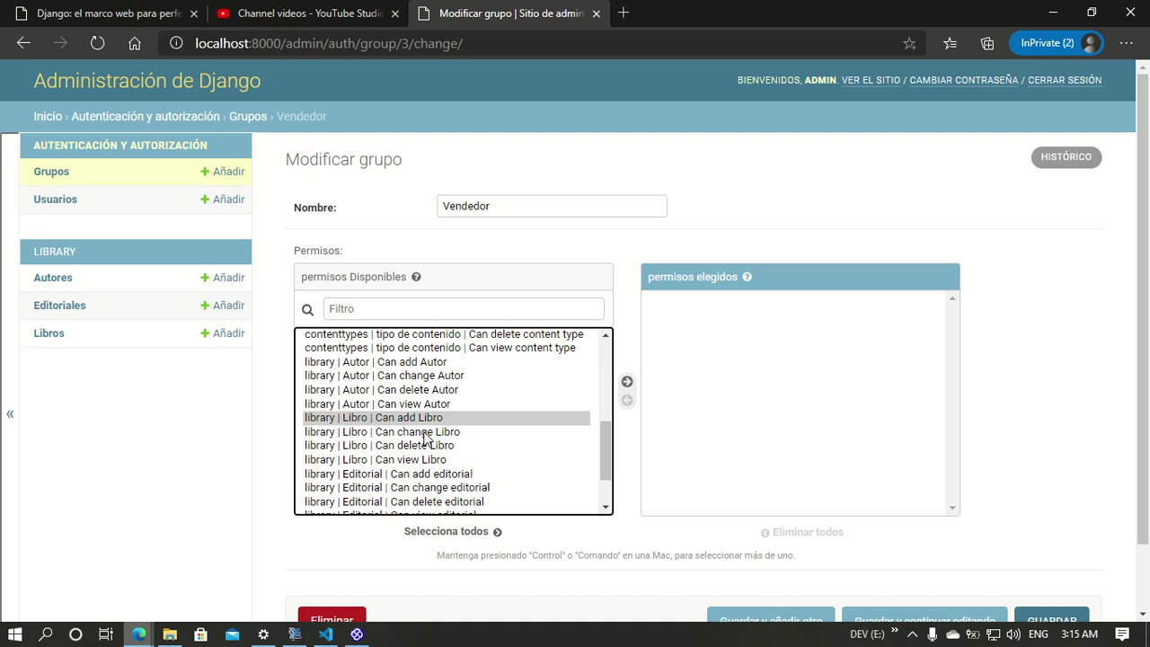
{"action": "left_click", "coordinate": [424, 432], "text": "ctrl"}
{"action": "left_click", "coordinate": [430, 462], "text": "ctrl"}
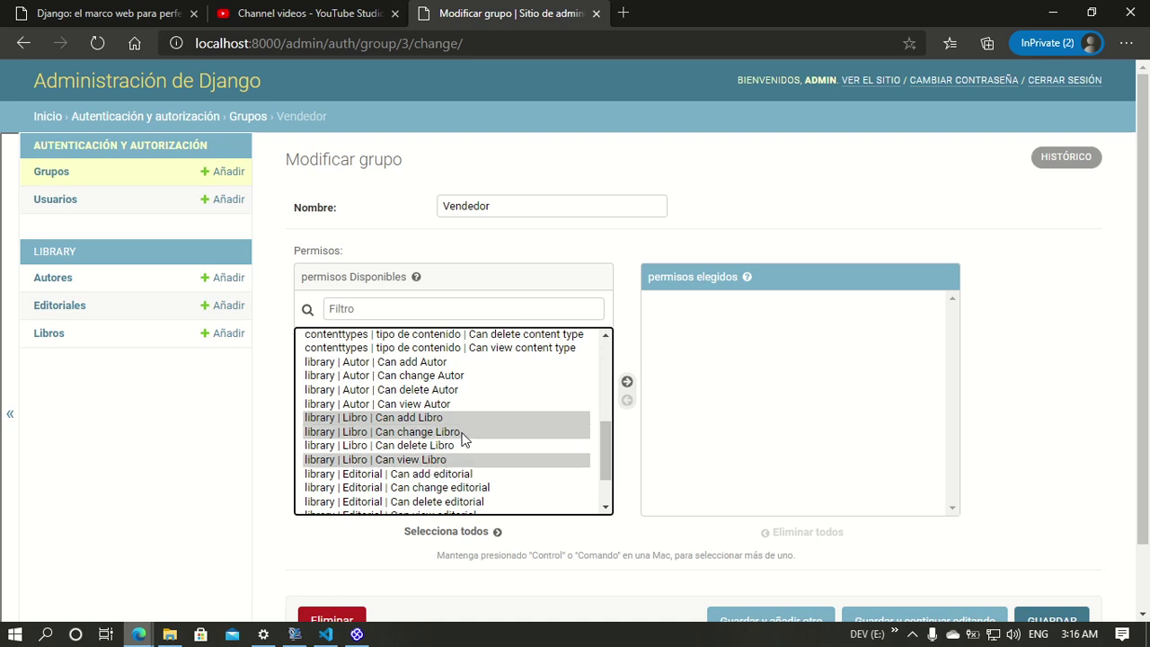
{"action": "left_click", "coordinate": [437, 367], "text": "ctrl"}
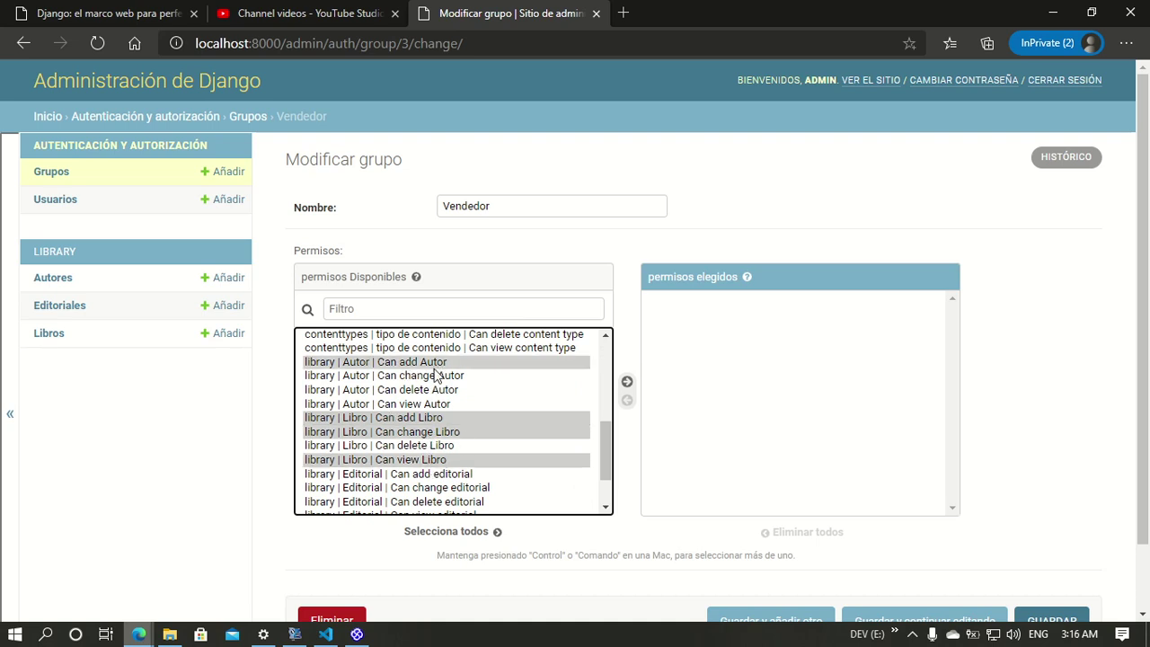
{"action": "left_click", "coordinate": [436, 376], "text": "ctrl"}
{"action": "left_click", "coordinate": [440, 390], "text": "ctrl"}
{"action": "left_click", "coordinate": [442, 403], "text": "ctrl"}
{"action": "scroll", "coordinate": [434, 419], "scroll_direction": "down", "scroll_amount": 2}
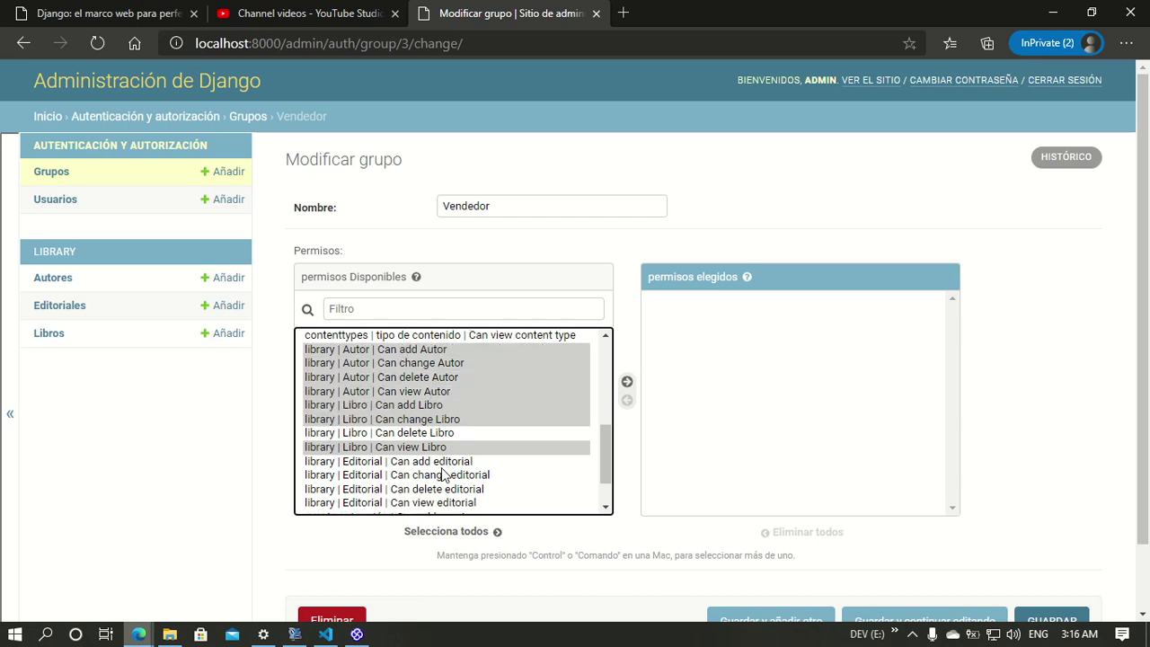
{"action": "left_click", "coordinate": [431, 412], "text": "ctrl"}
{"action": "left_click", "coordinate": [430, 423], "text": "ctrl"}
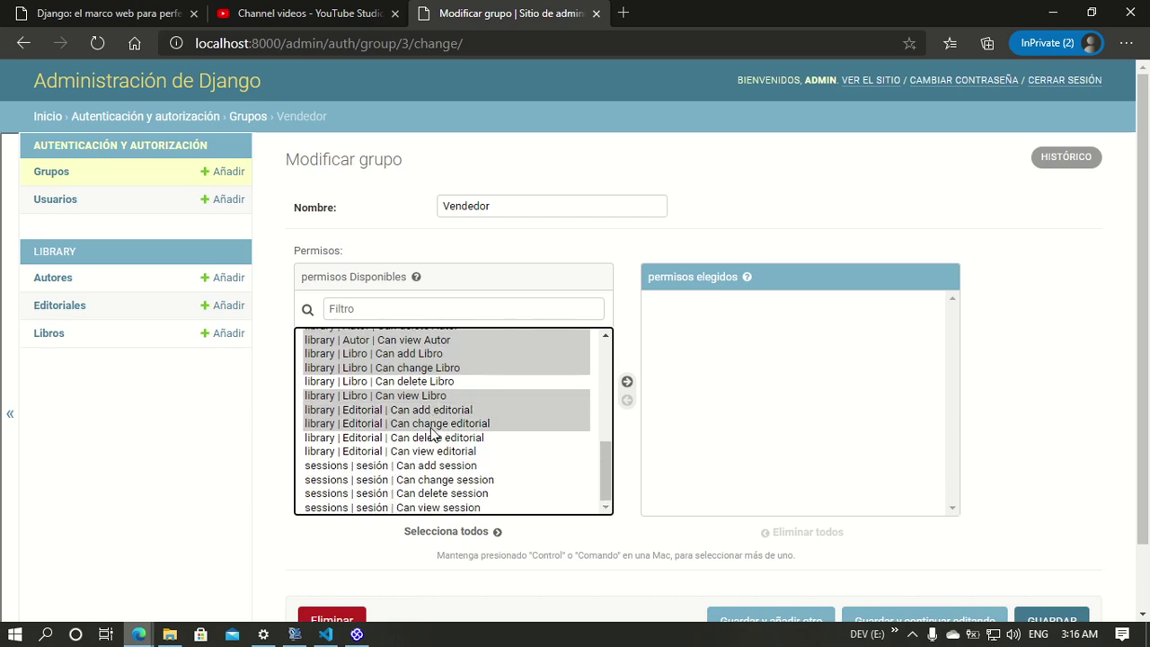
{"action": "left_click", "coordinate": [430, 438], "text": "ctrl"}
{"action": "left_click", "coordinate": [430, 451], "text": "ctrl"}
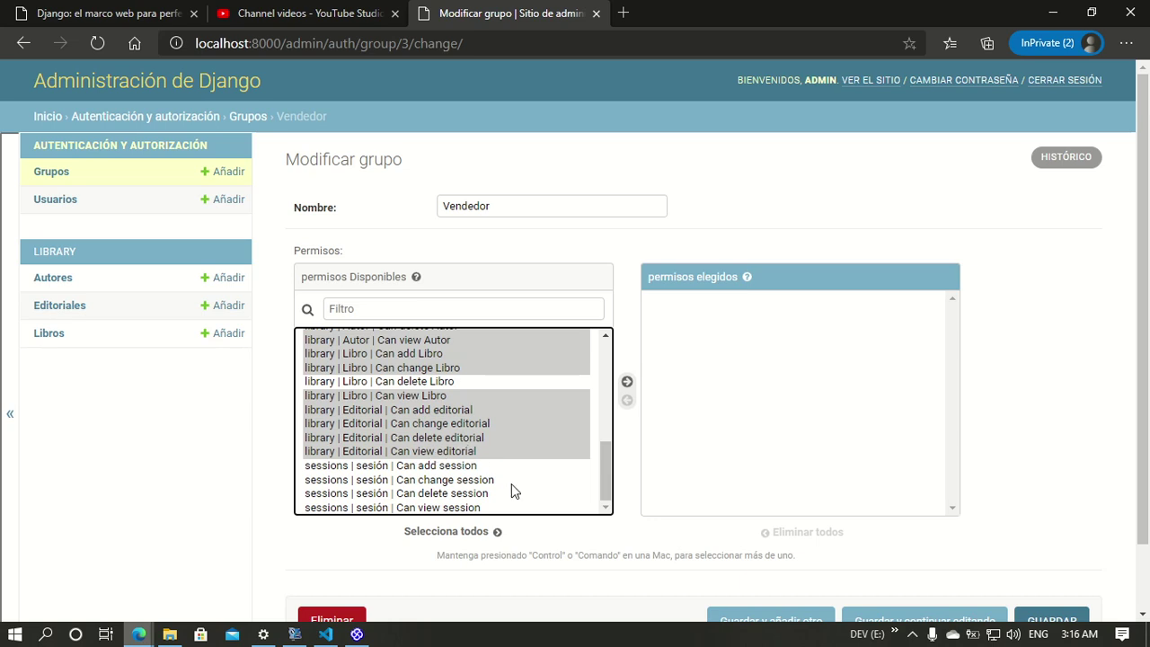
{"action": "left_click", "coordinate": [440, 534]}
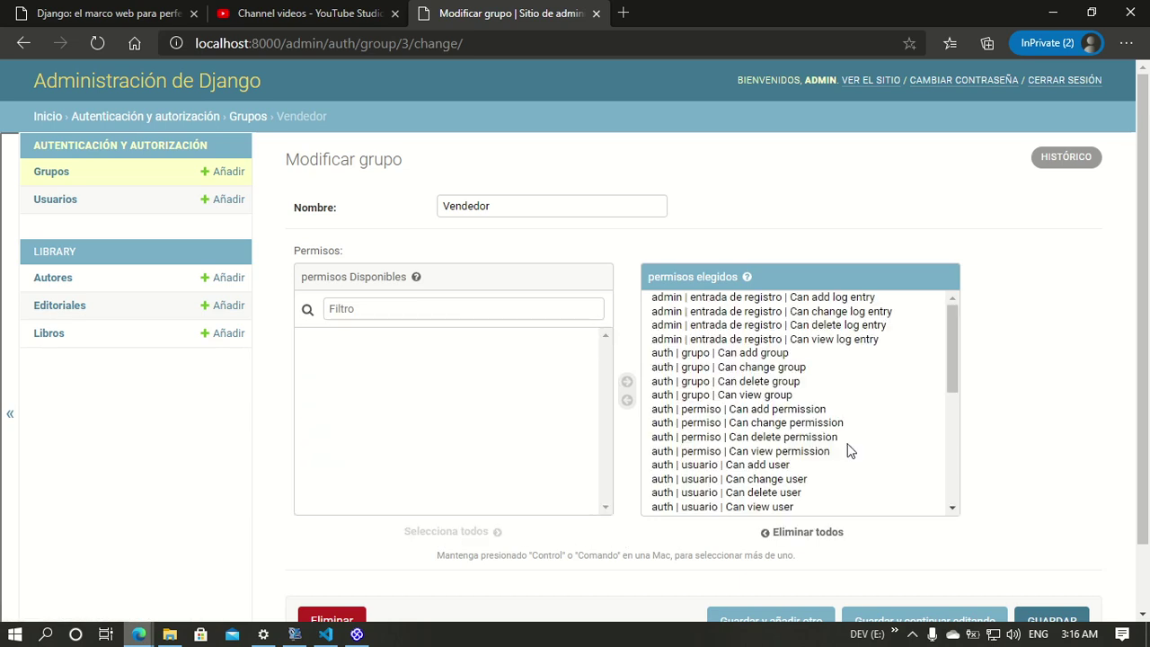
{"action": "left_click", "coordinate": [790, 534]}
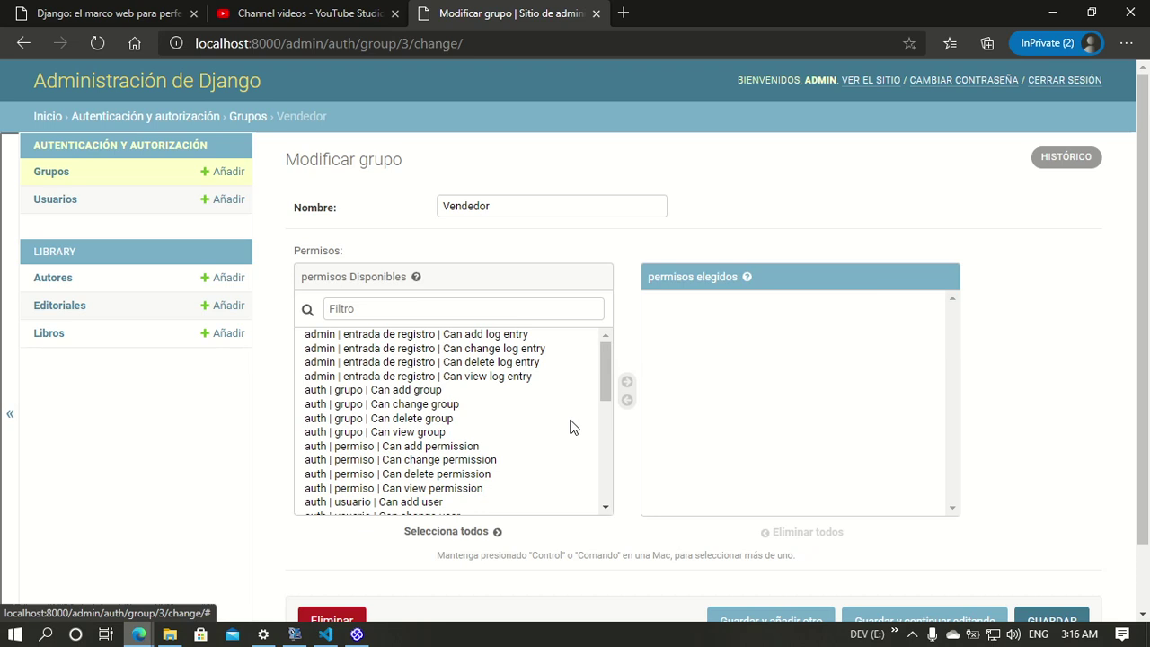
Step: Reselect all Autor and editorial permissions plus add, change and view Libro
{"action": "scroll", "coordinate": [437, 445], "scroll_direction": "down", "scroll_amount": 1}
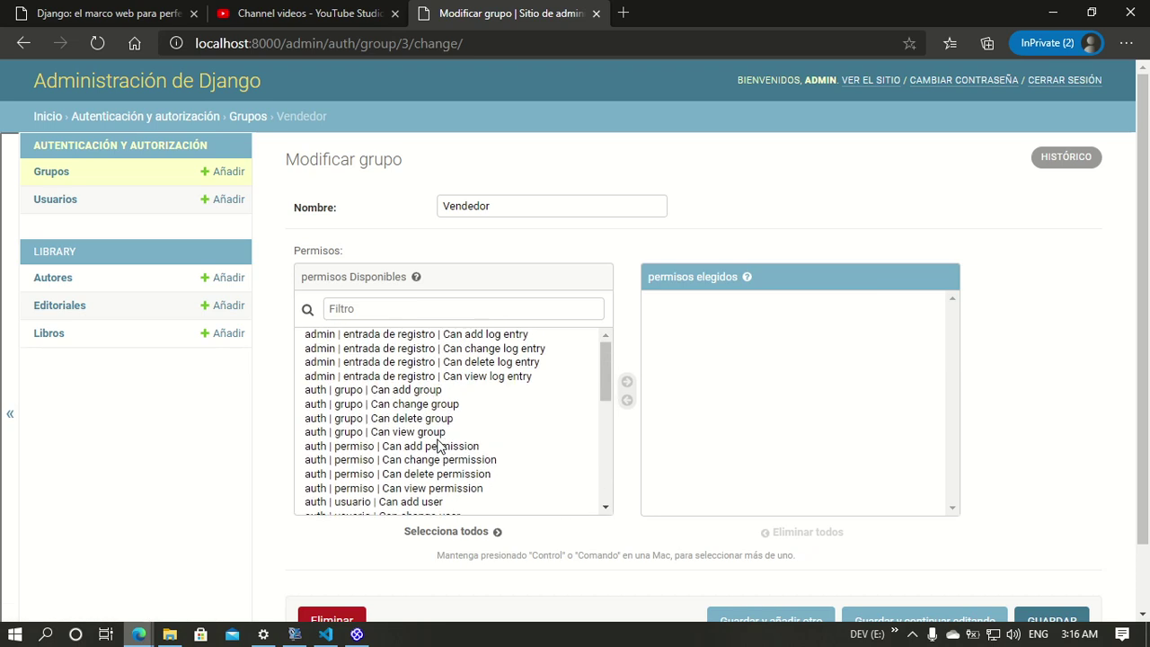
{"action": "scroll", "coordinate": [438, 446], "scroll_direction": "down", "scroll_amount": 3}
{"action": "scroll", "coordinate": [435, 421], "scroll_direction": "down", "scroll_amount": 1}
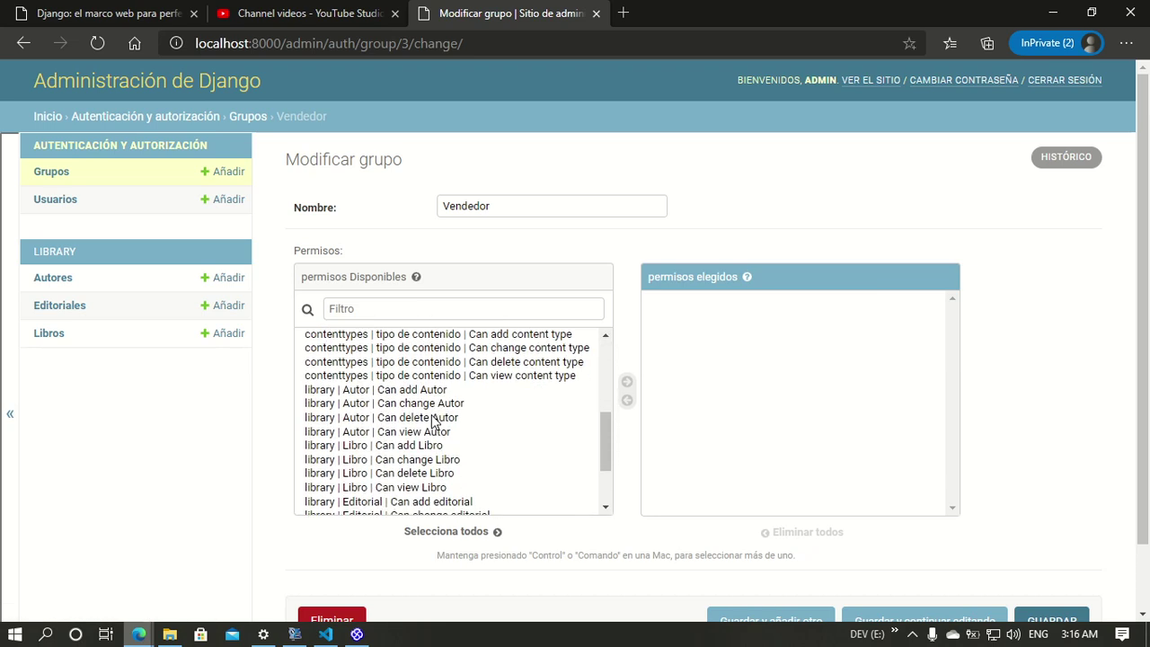
{"action": "left_click_drag", "start_coordinate": [437, 392], "coordinate": [432, 463]}
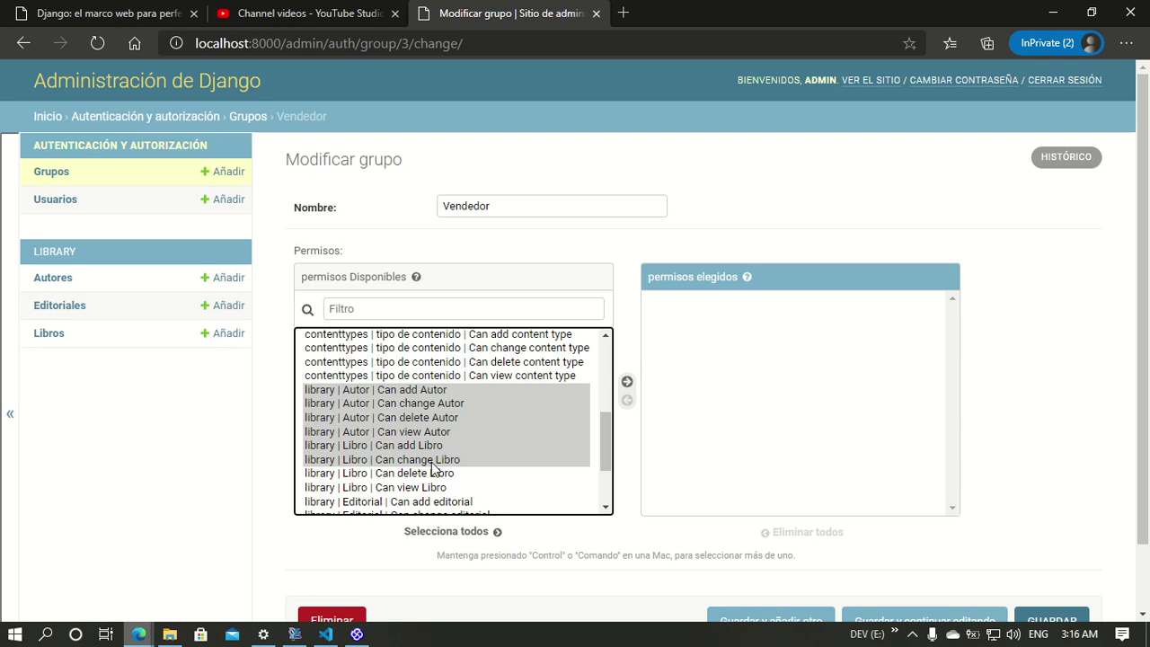
{"action": "left_click", "coordinate": [434, 489], "text": "ctrl"}
{"action": "scroll", "coordinate": [449, 463], "scroll_direction": "down", "scroll_amount": 1}
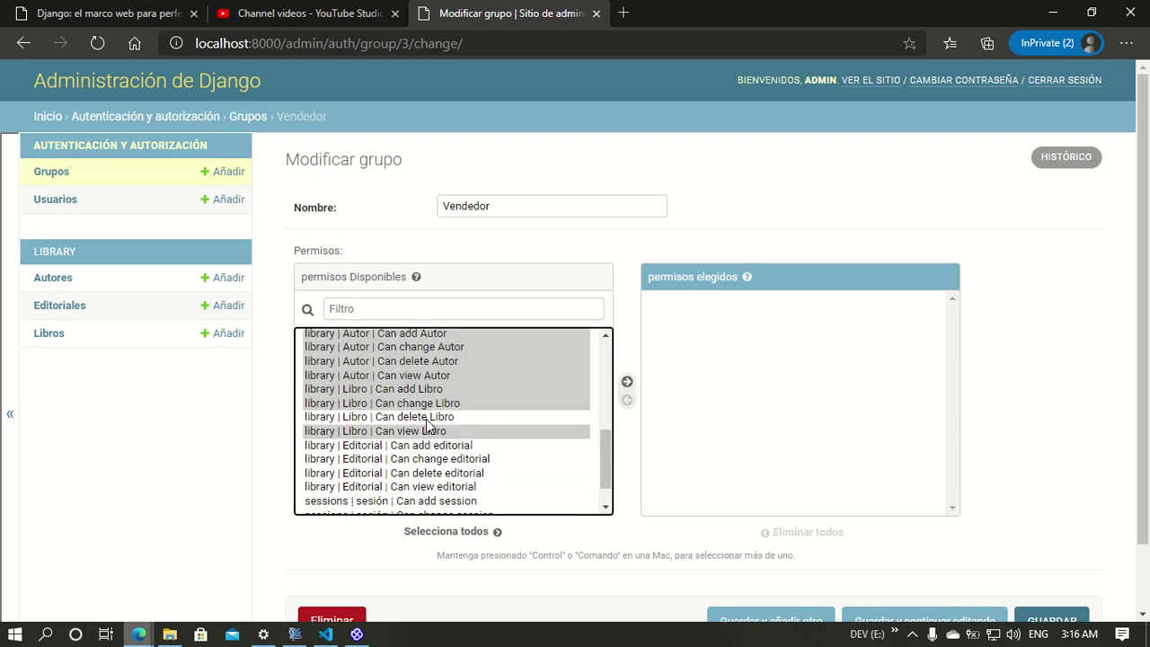
{"action": "scroll", "coordinate": [441, 498], "scroll_direction": "down", "scroll_amount": 1}
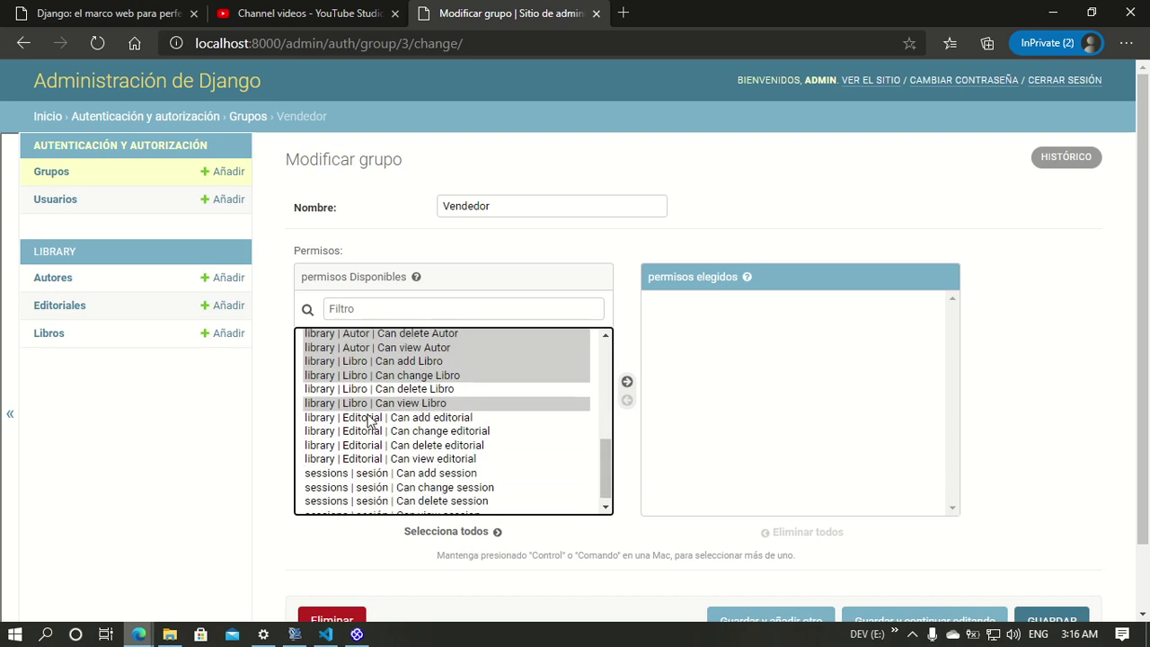
{"action": "left_click", "coordinate": [426, 420], "text": "ctrl"}
{"action": "left_click", "coordinate": [426, 430], "text": "ctrl"}
{"action": "left_click", "coordinate": [427, 445], "text": "ctrl"}
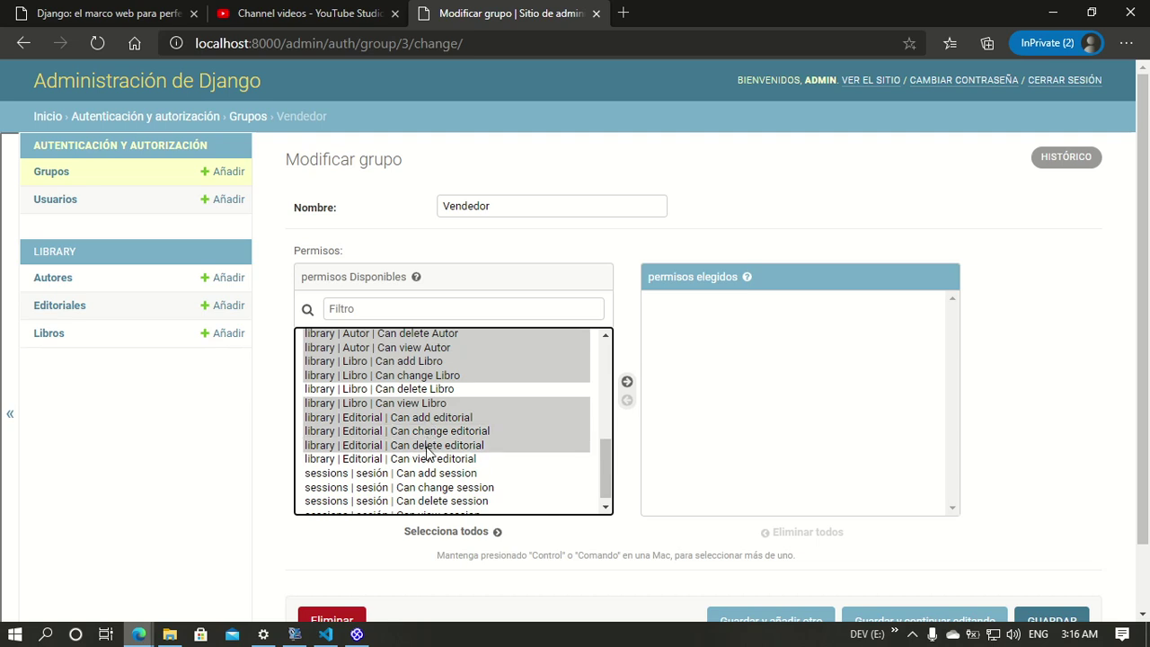
{"action": "left_click", "coordinate": [426, 459], "text": "ctrl"}
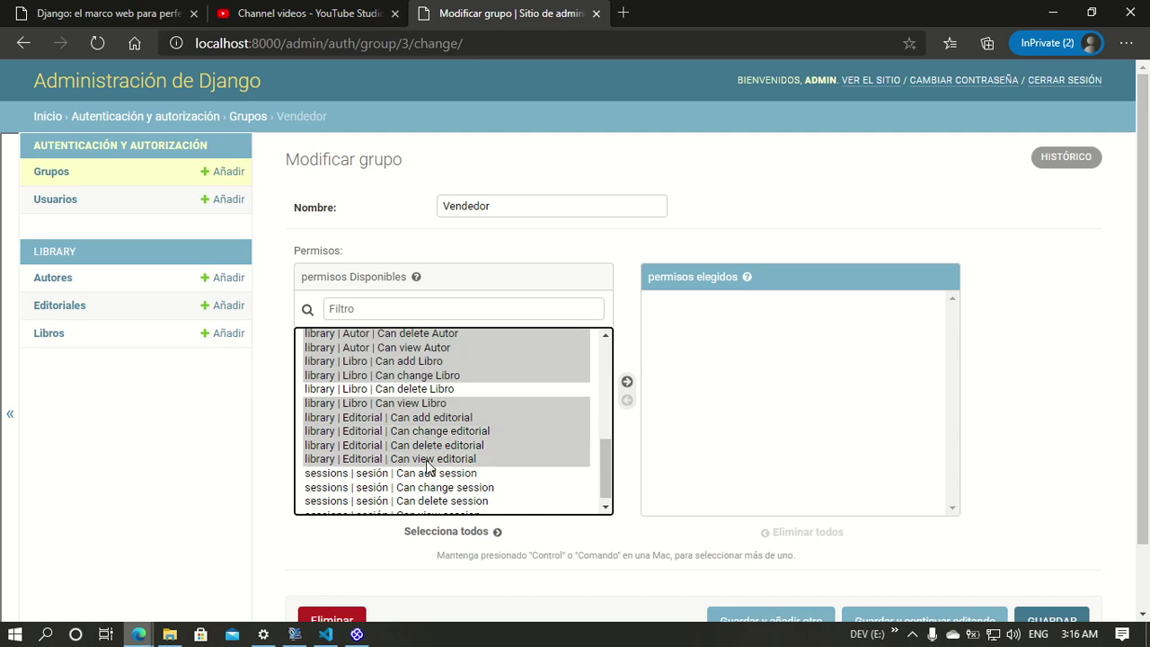
Step: Move the selected permissions into the chosen list and save the Vendedor group
{"action": "left_click", "coordinate": [628, 384]}
{"action": "scroll", "coordinate": [1037, 485], "scroll_direction": "down", "scroll_amount": 1}
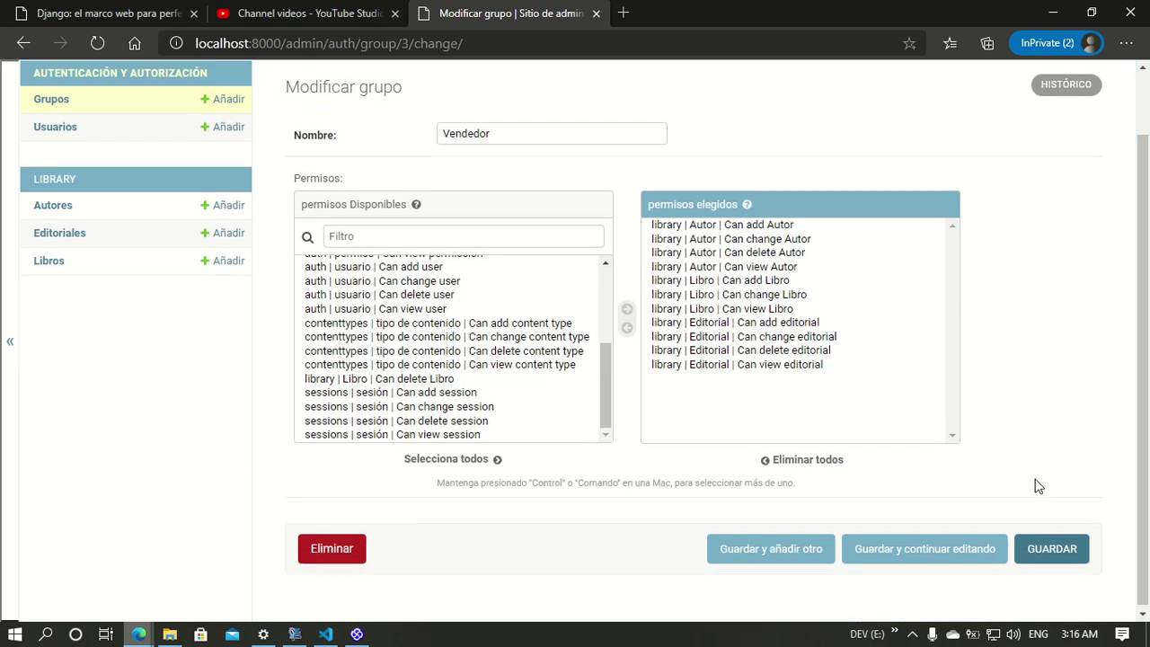
{"action": "left_click", "coordinate": [1047, 553]}
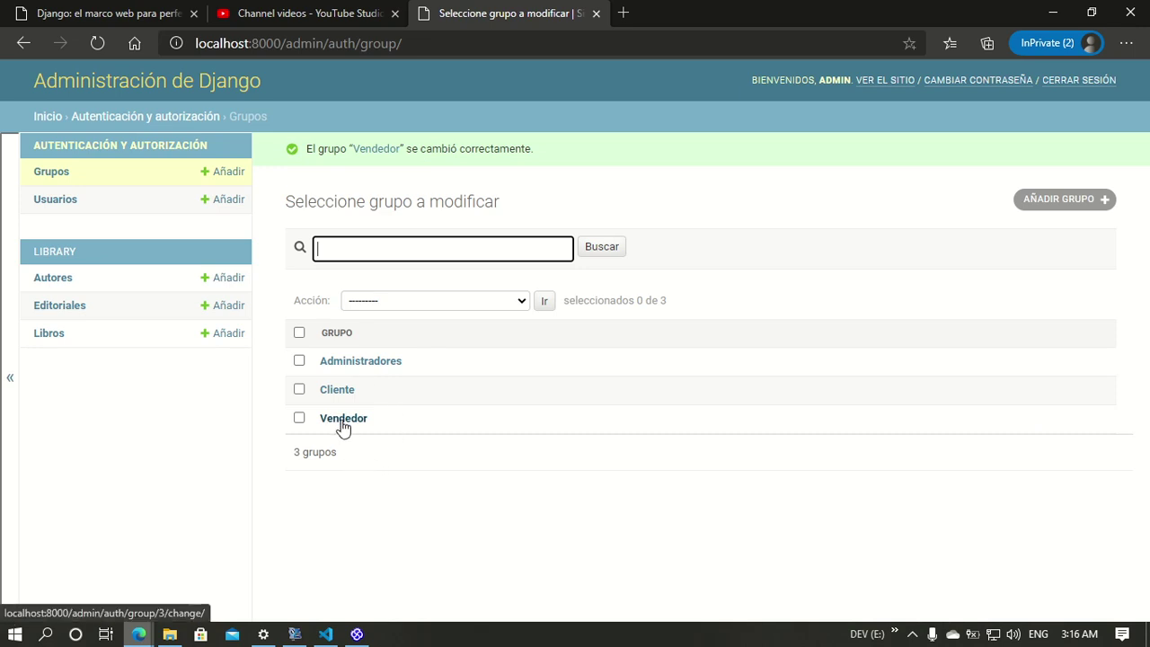
{"action": "left_click", "coordinate": [337, 392]}
Step: Associate the Client actor with Consultar información de libro
{"action": "left_click", "coordinate": [358, 634]}
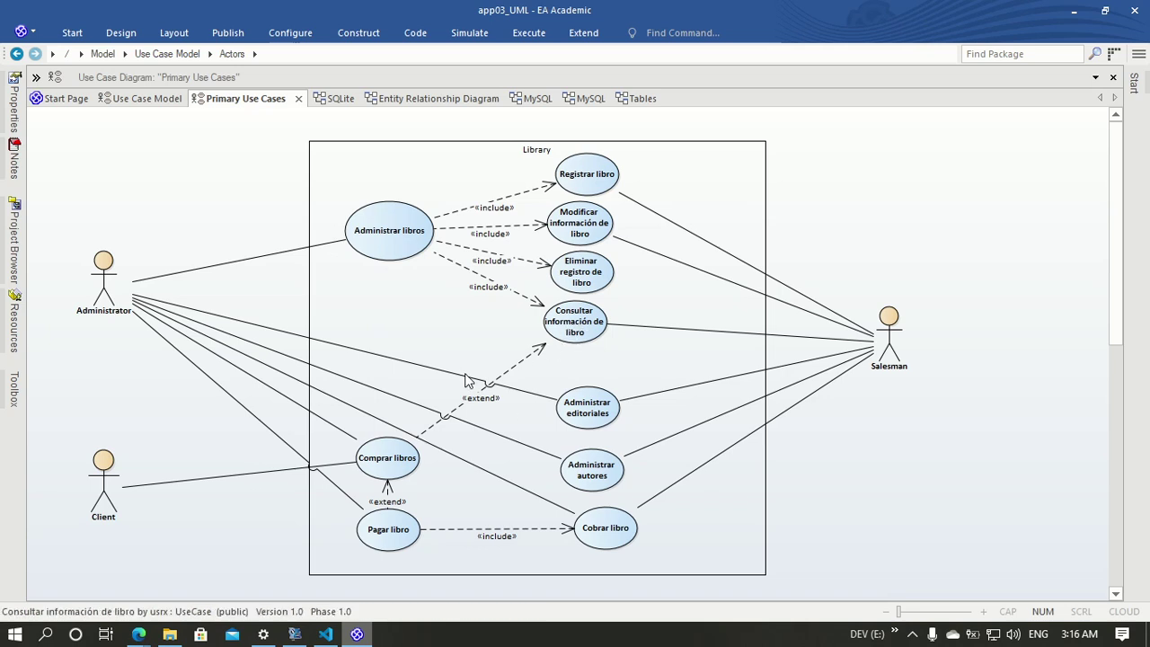
{"action": "left_click", "coordinate": [103, 472]}
{"action": "left_click_drag", "start_coordinate": [143, 445], "coordinate": [557, 322]}
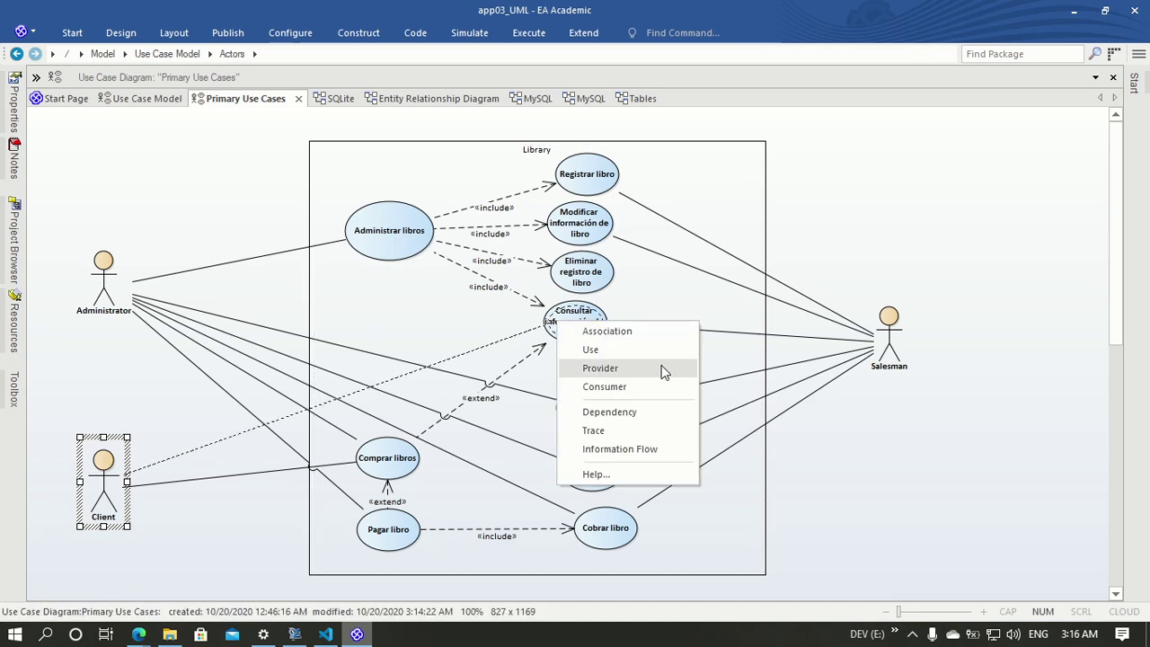
{"action": "left_click", "coordinate": [616, 335]}
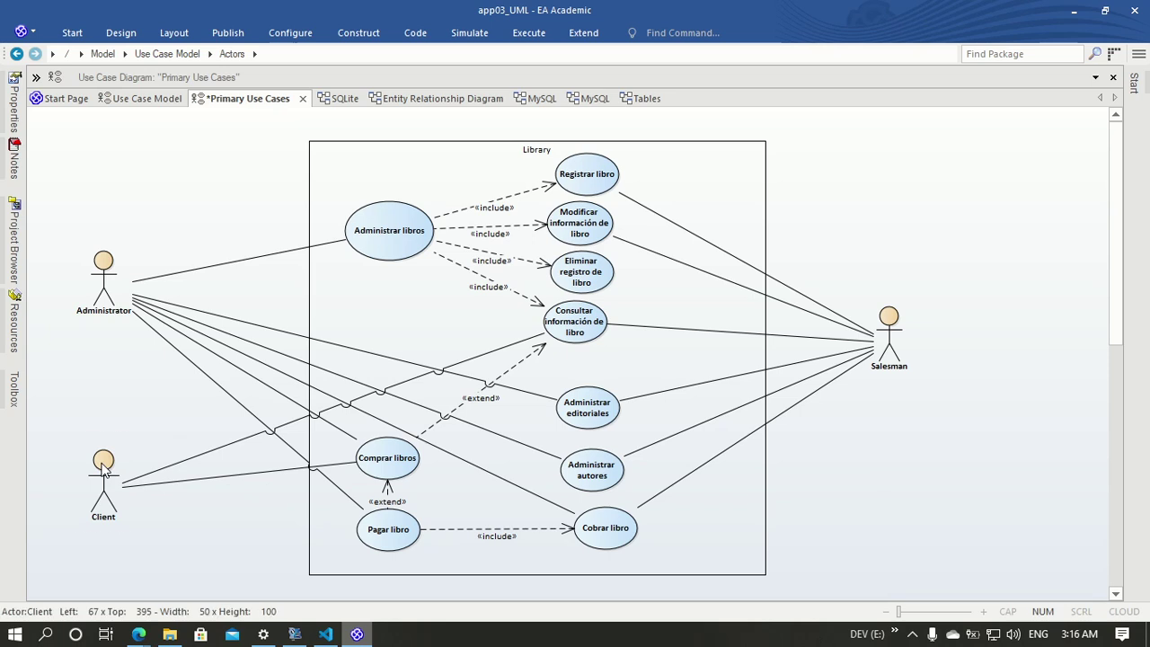
Step: Associate the Client actor with Pagar libro
{"action": "left_click", "coordinate": [103, 464]}
{"action": "left_click_drag", "start_coordinate": [143, 444], "coordinate": [368, 533]}
{"action": "left_click", "coordinate": [453, 369]}
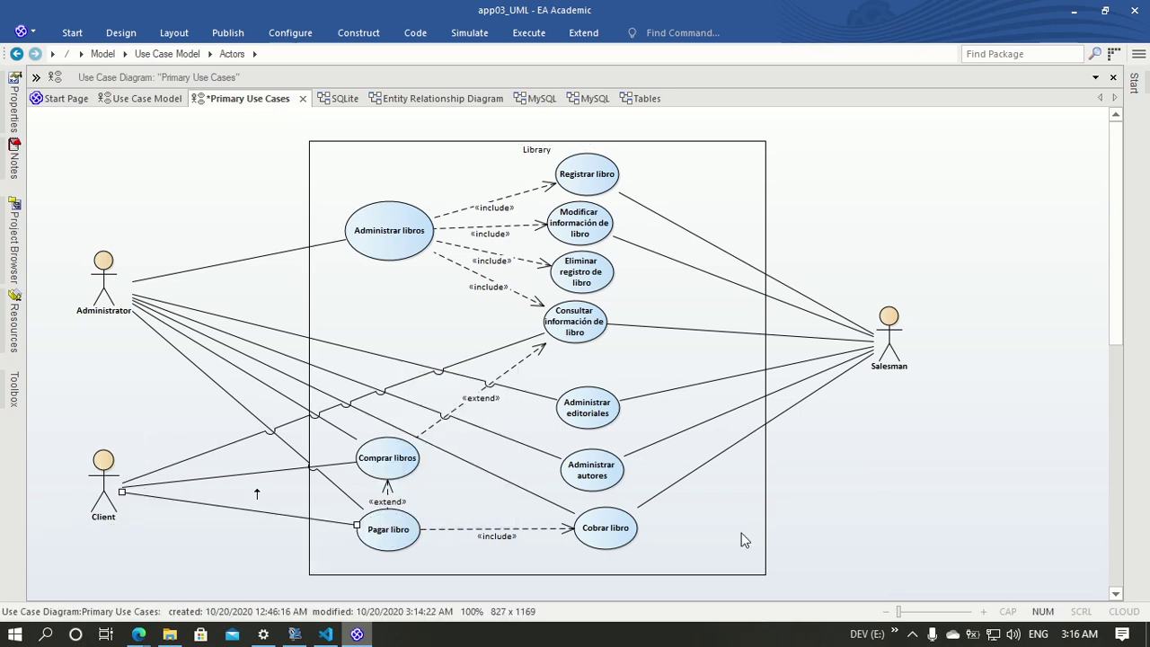
{"action": "left_click", "coordinate": [886, 536]}
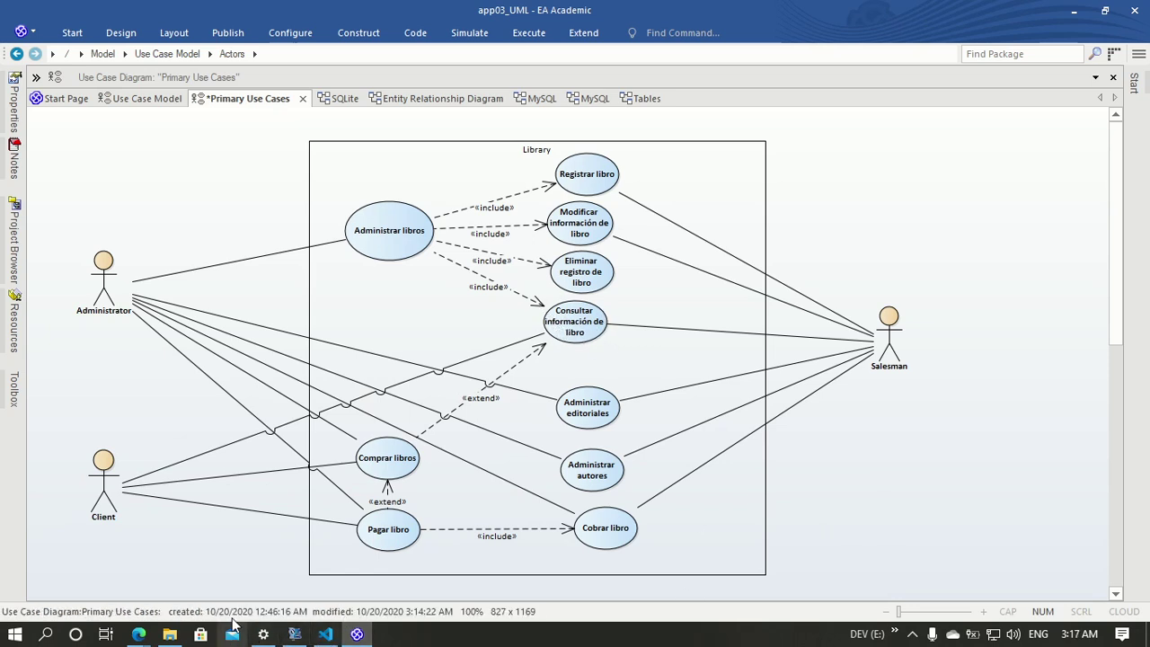
{"action": "mouse_move", "coordinate": [138, 634]}
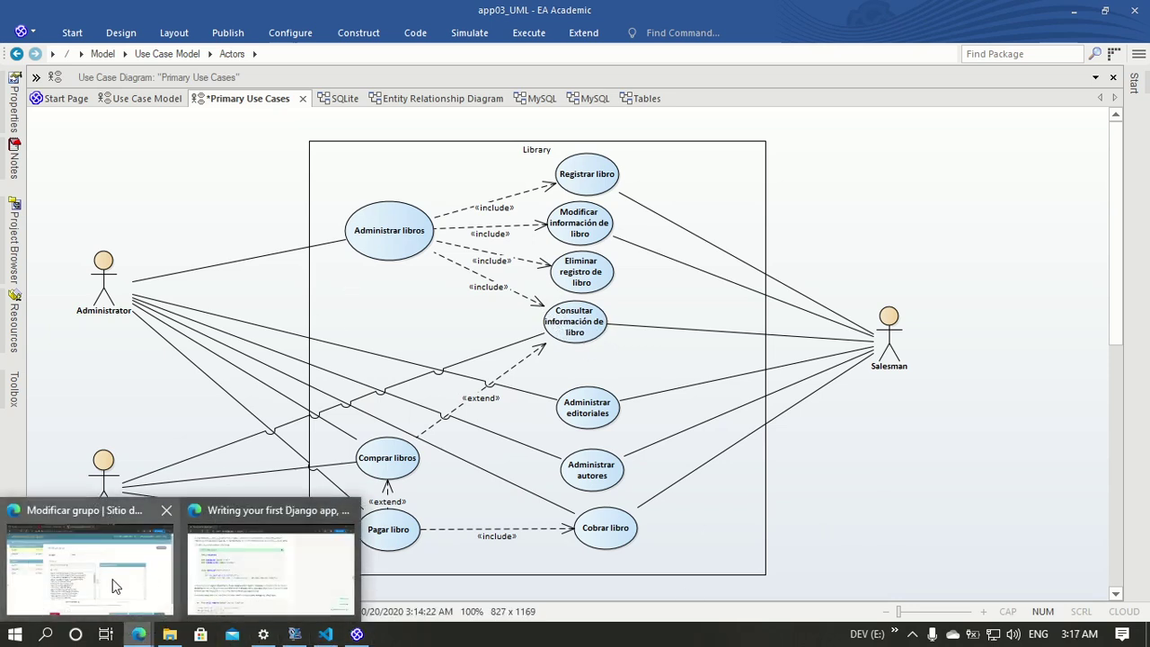
{"action": "left_click", "coordinate": [157, 557]}
Step: Rename the Cliente group to Clientes
{"action": "left_click", "coordinate": [381, 263]}
{"action": "left_click", "coordinate": [508, 209]}
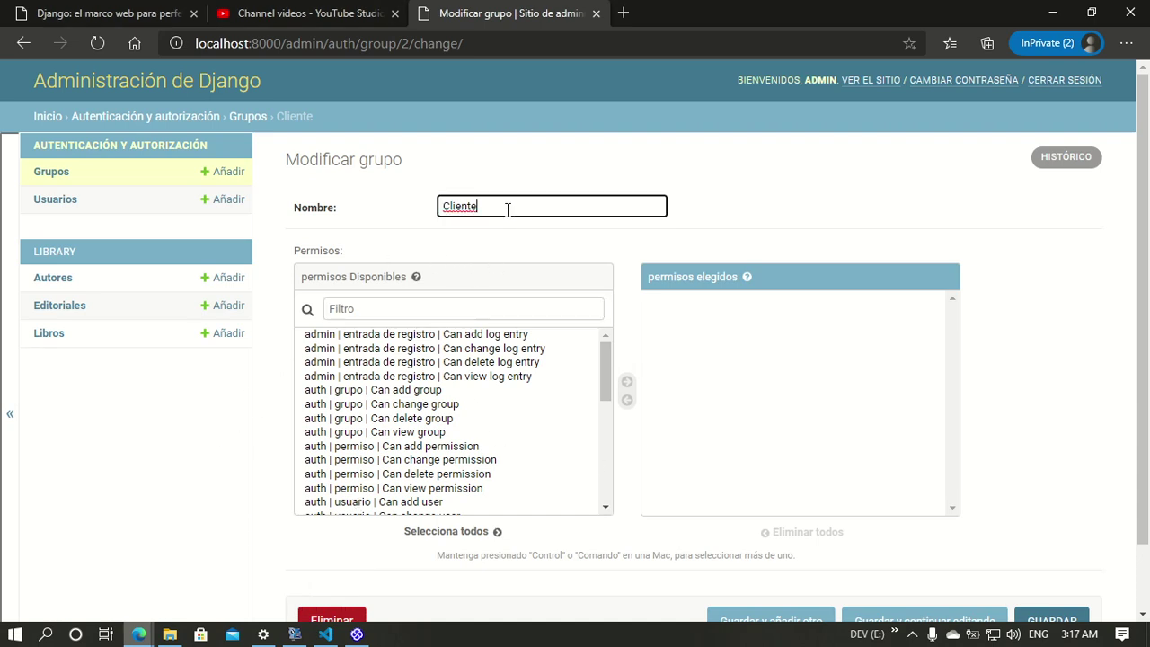
{"action": "type", "text": "s"}
{"action": "left_click", "coordinate": [783, 237]}
Step: Add the Can view Libro permission to Clientes and save the group
{"action": "scroll", "coordinate": [468, 431], "scroll_direction": "down", "scroll_amount": 3}
{"action": "scroll", "coordinate": [464, 472], "scroll_direction": "down", "scroll_amount": 3}
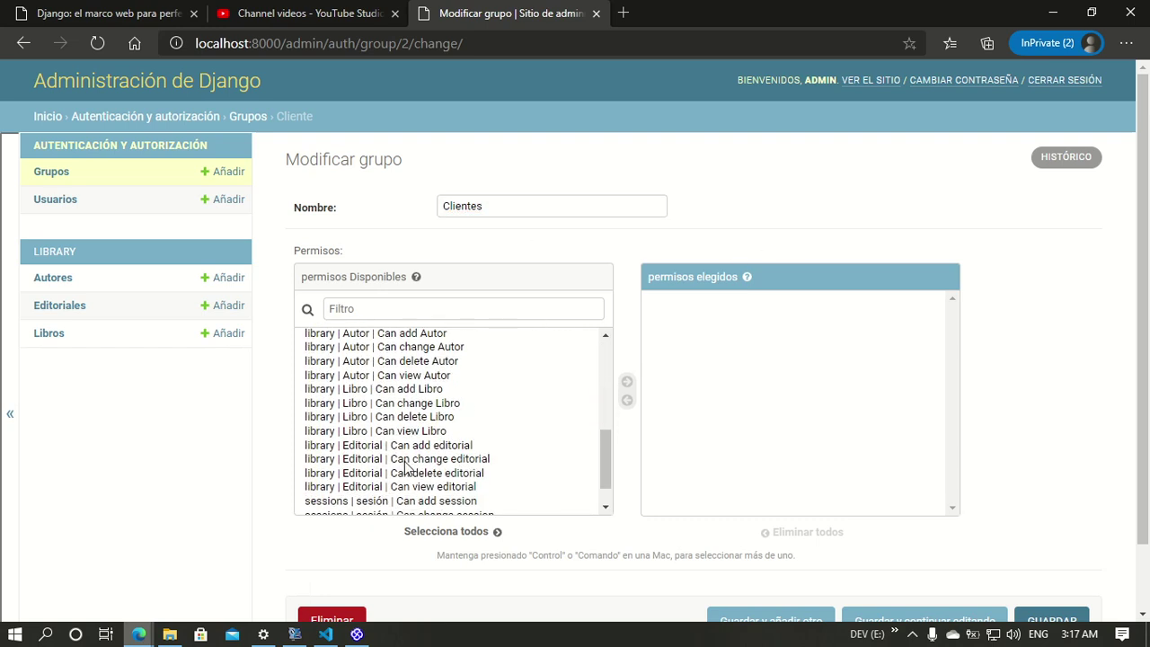
{"action": "left_click", "coordinate": [403, 431]}
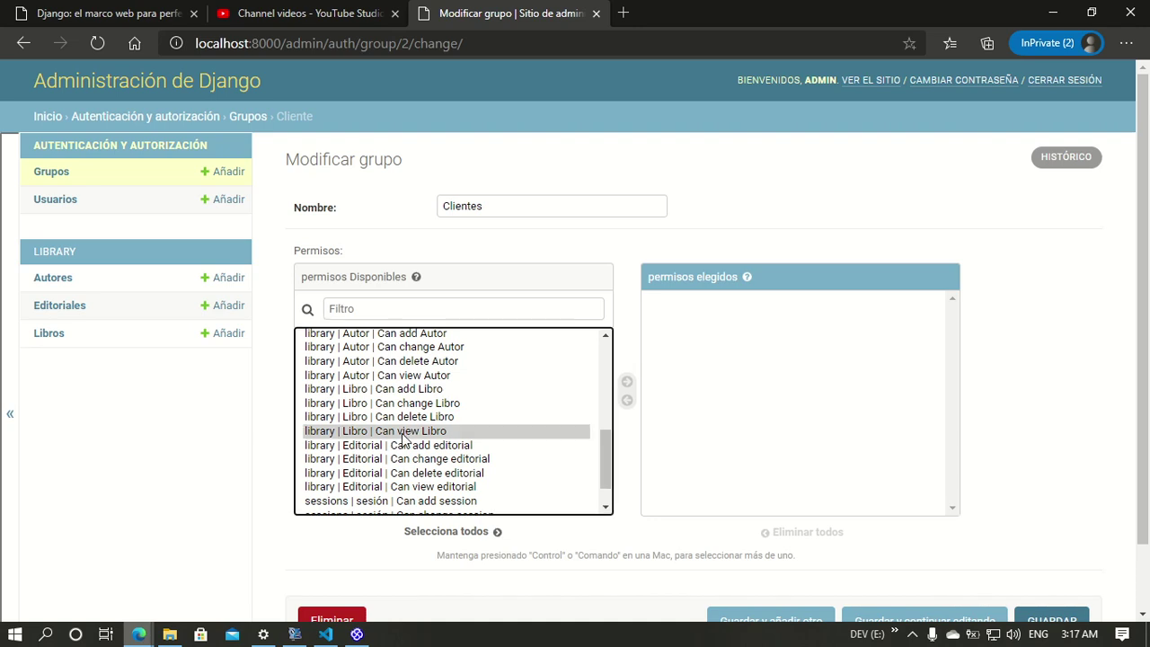
{"action": "left_click", "coordinate": [626, 384]}
{"action": "scroll", "coordinate": [800, 431], "scroll_direction": "down", "scroll_amount": 1}
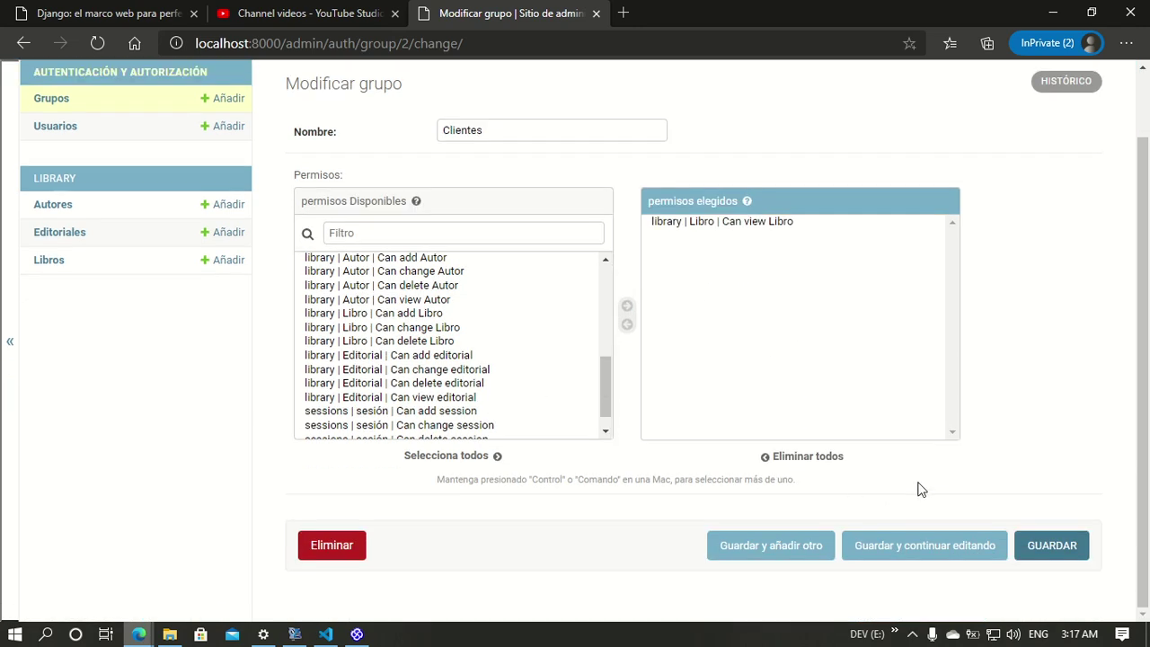
{"action": "left_click", "coordinate": [1045, 550]}
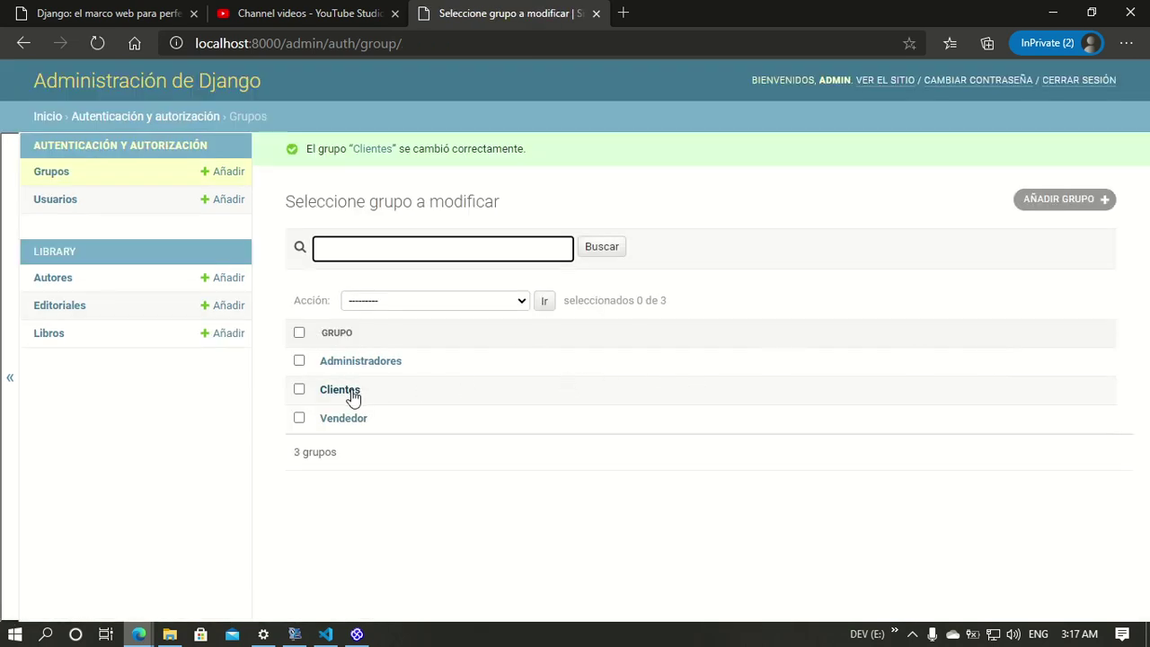
{"action": "left_click", "coordinate": [428, 490]}
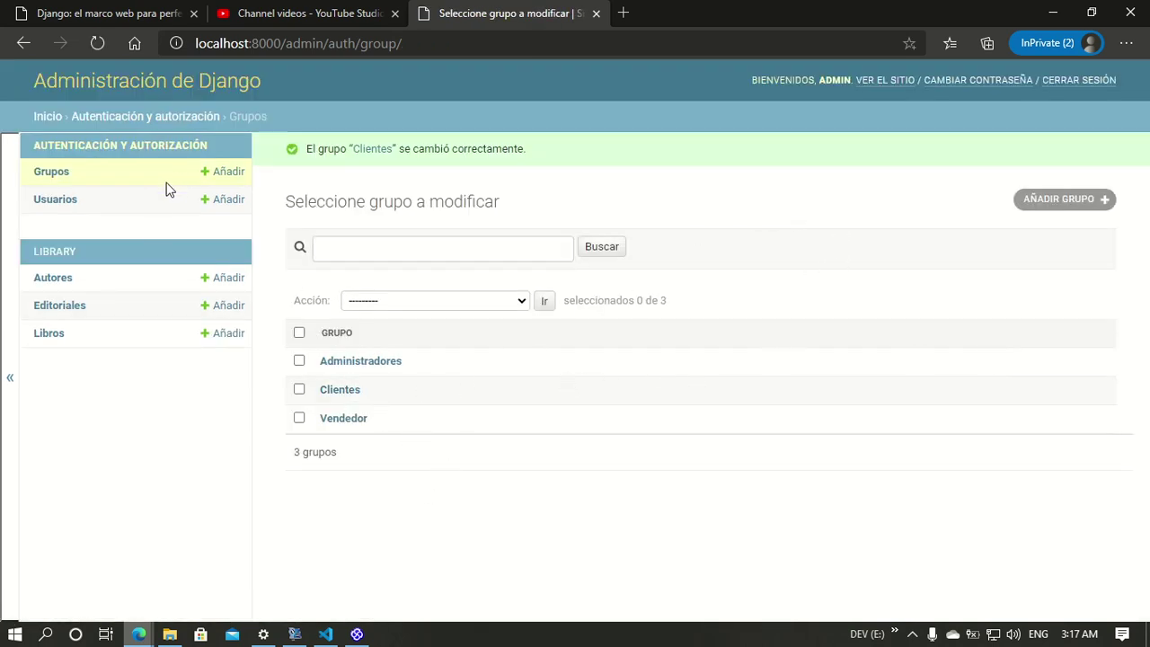
Step: Add user Juan_cliente, enter and confirm its password, and save
{"action": "left_click", "coordinate": [231, 207]}
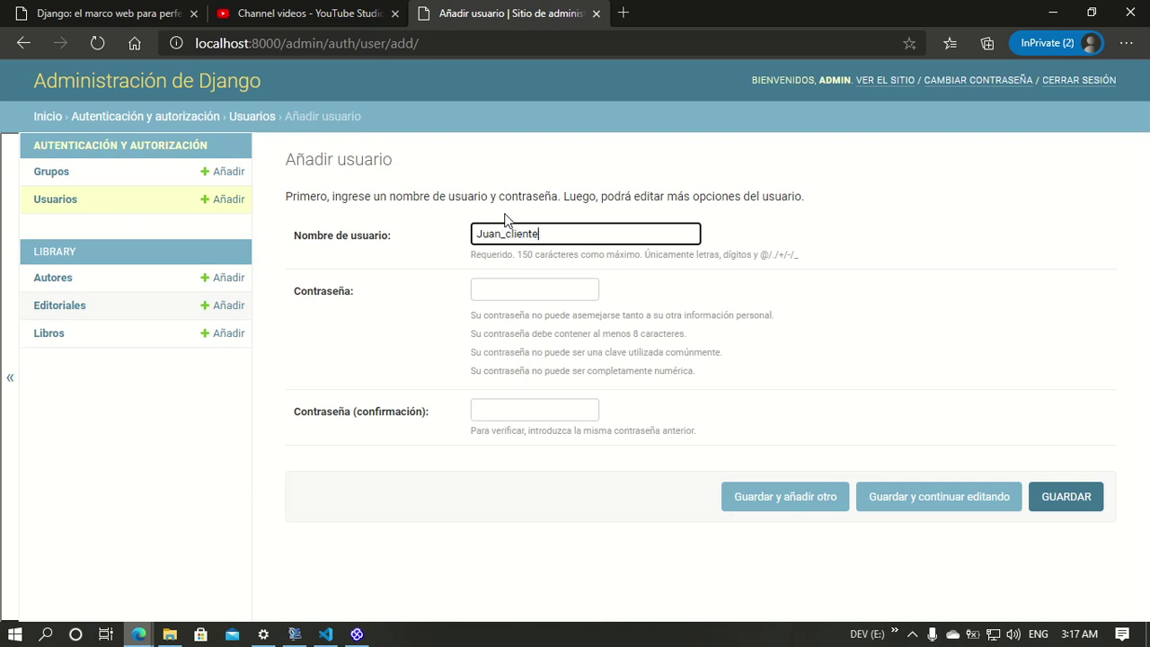
{"action": "left_click", "coordinate": [534, 287]}
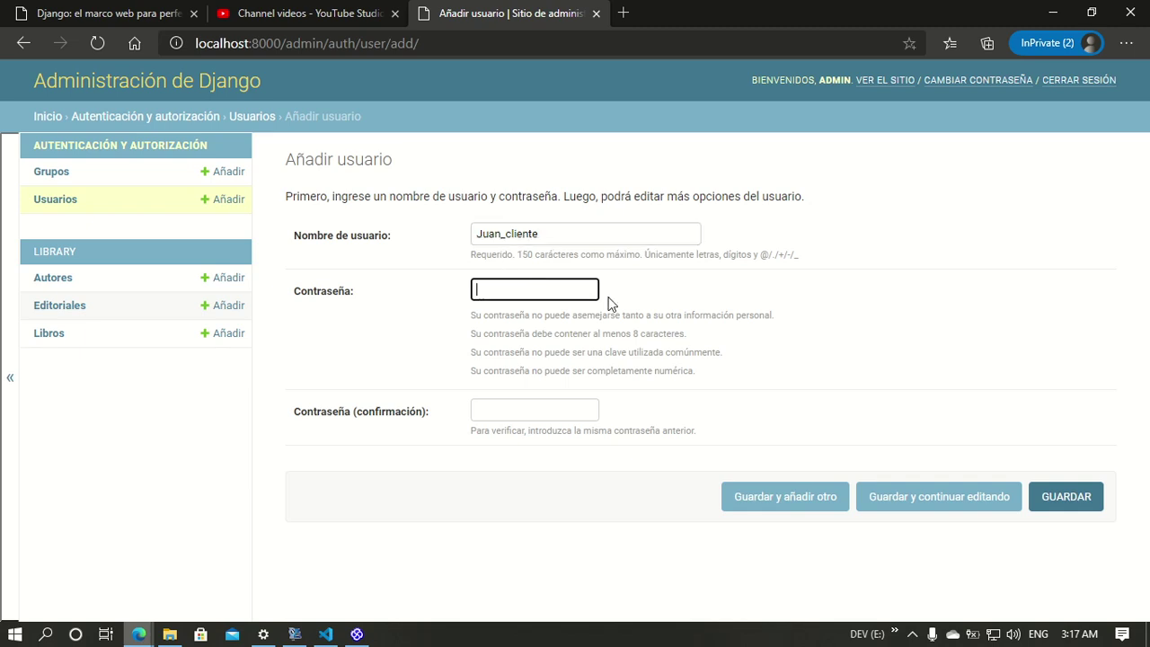
{"action": "left_click", "coordinate": [543, 413]}
{"action": "type", "text": "c"}
{"action": "left_click", "coordinate": [600, 326]}
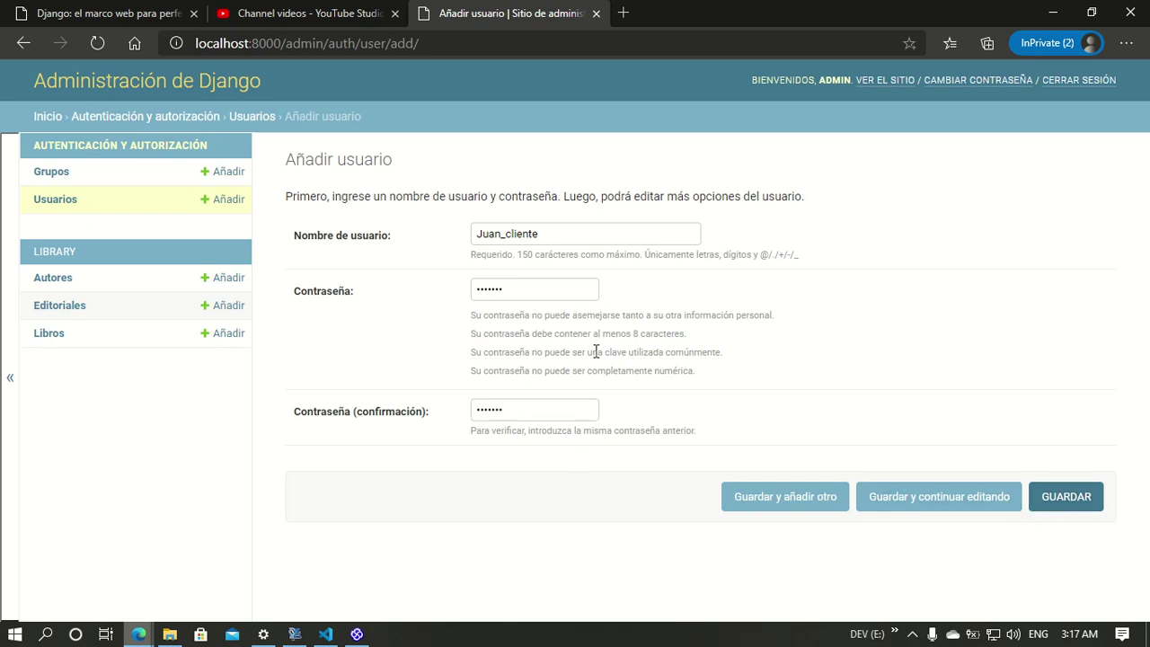
{"action": "left_click", "coordinate": [551, 292]}
{"action": "type", "text": "1"}
{"action": "left_click", "coordinate": [521, 404]}
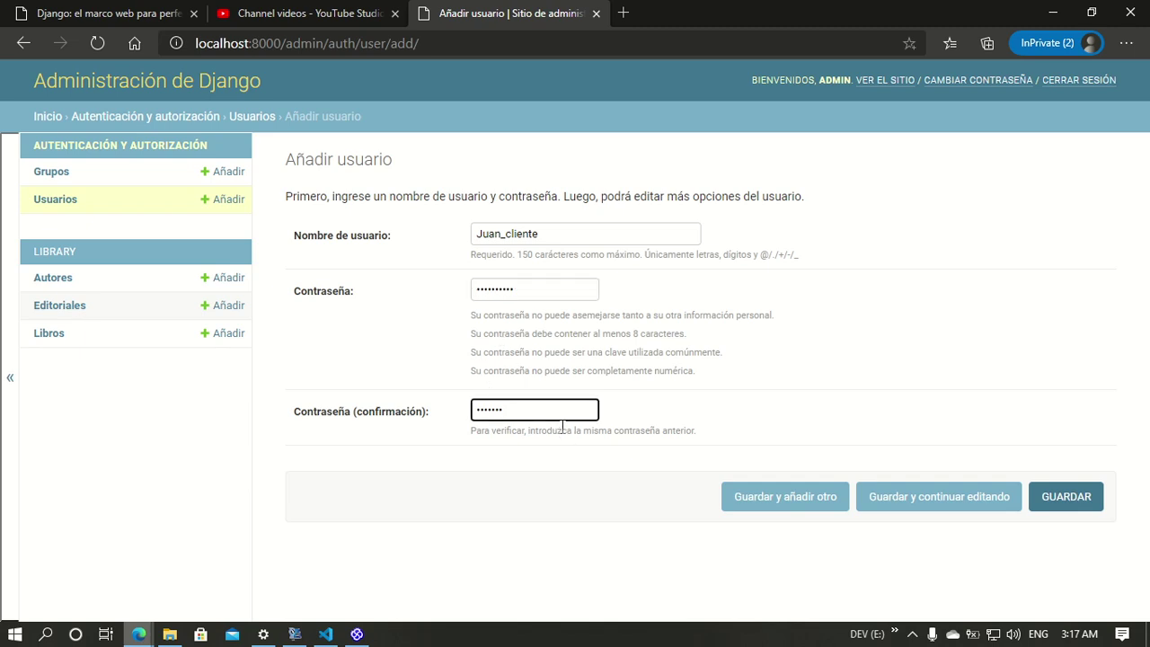
{"action": "left_click", "coordinate": [1051, 500]}
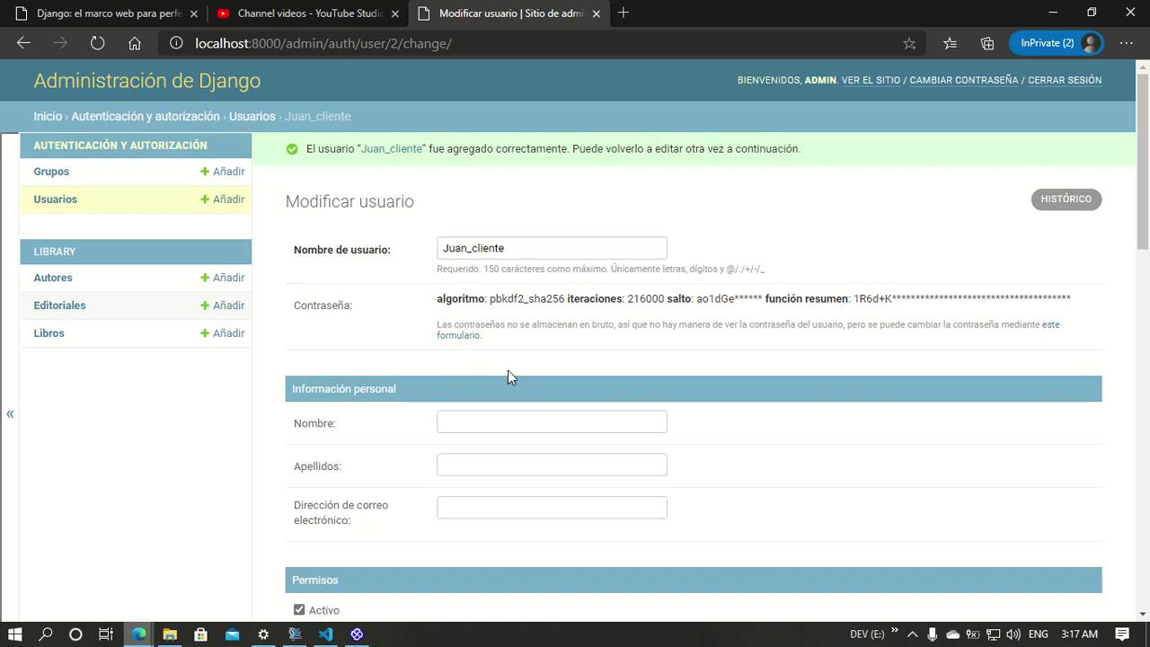
Step: Place Juan_cliente in the Clientes group as a staff user and save
{"action": "scroll", "coordinate": [328, 463], "scroll_direction": "down", "scroll_amount": 2}
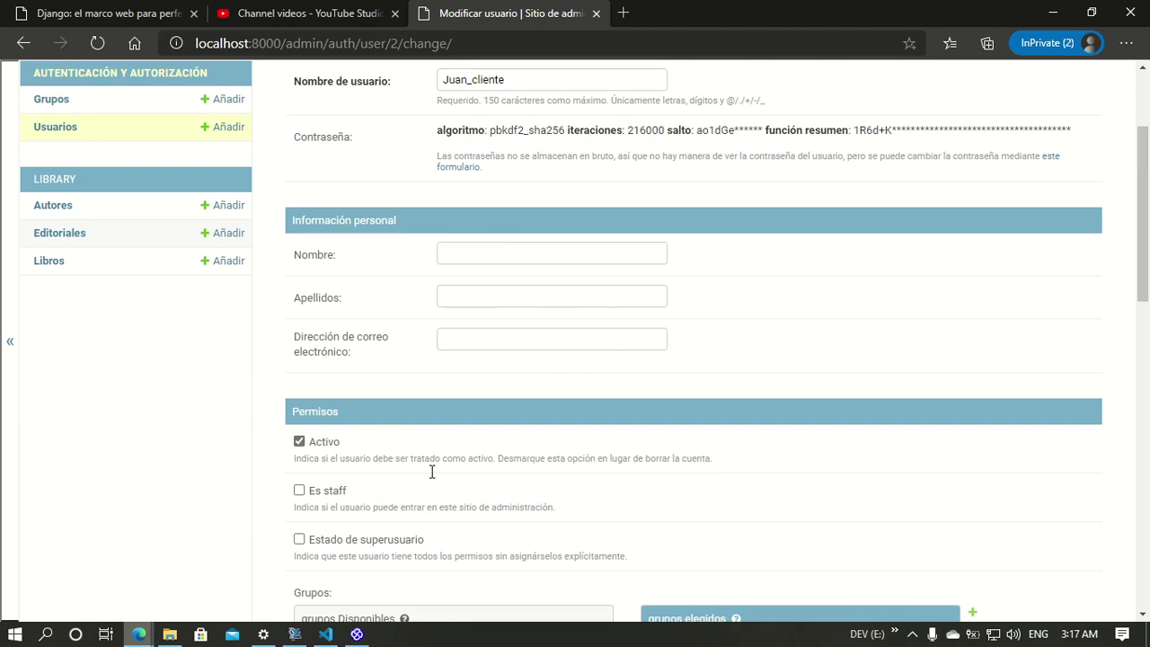
{"action": "scroll", "coordinate": [297, 444], "scroll_direction": "down", "scroll_amount": 2}
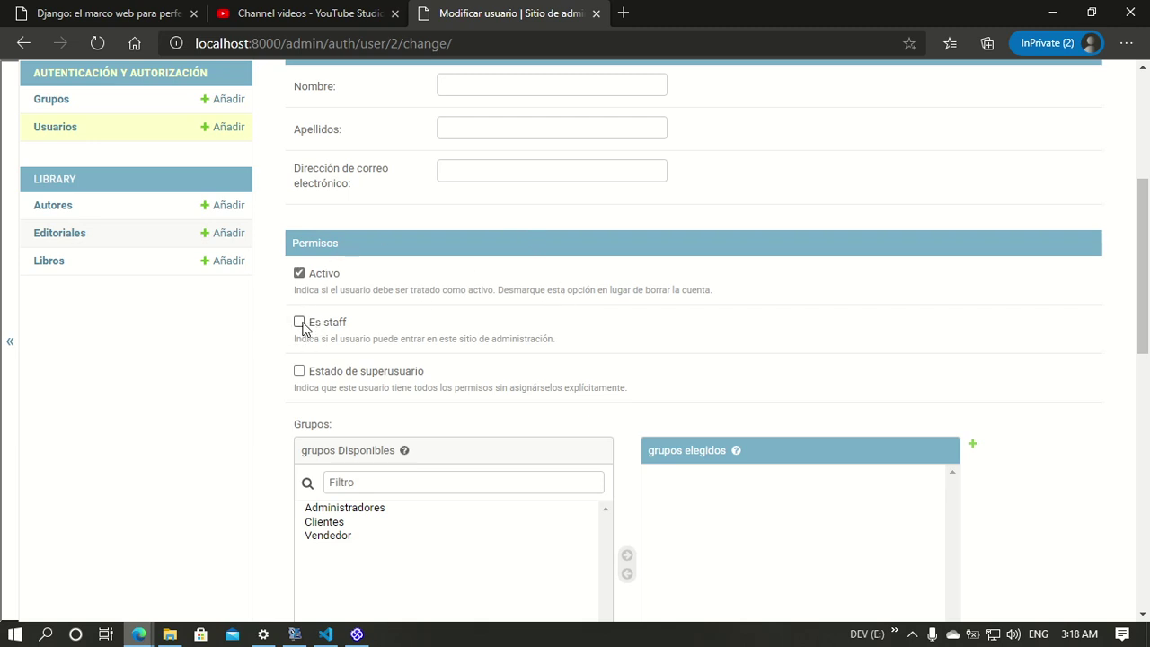
{"action": "scroll", "coordinate": [430, 384], "scroll_direction": "down", "scroll_amount": 2}
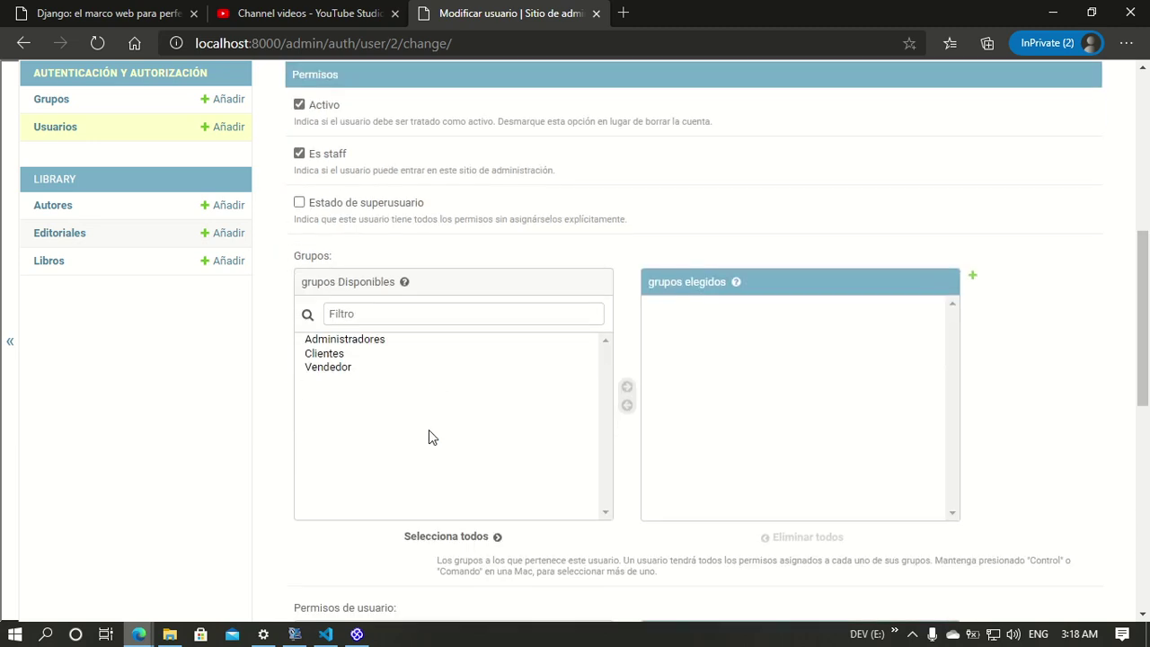
{"action": "left_click", "coordinate": [338, 355]}
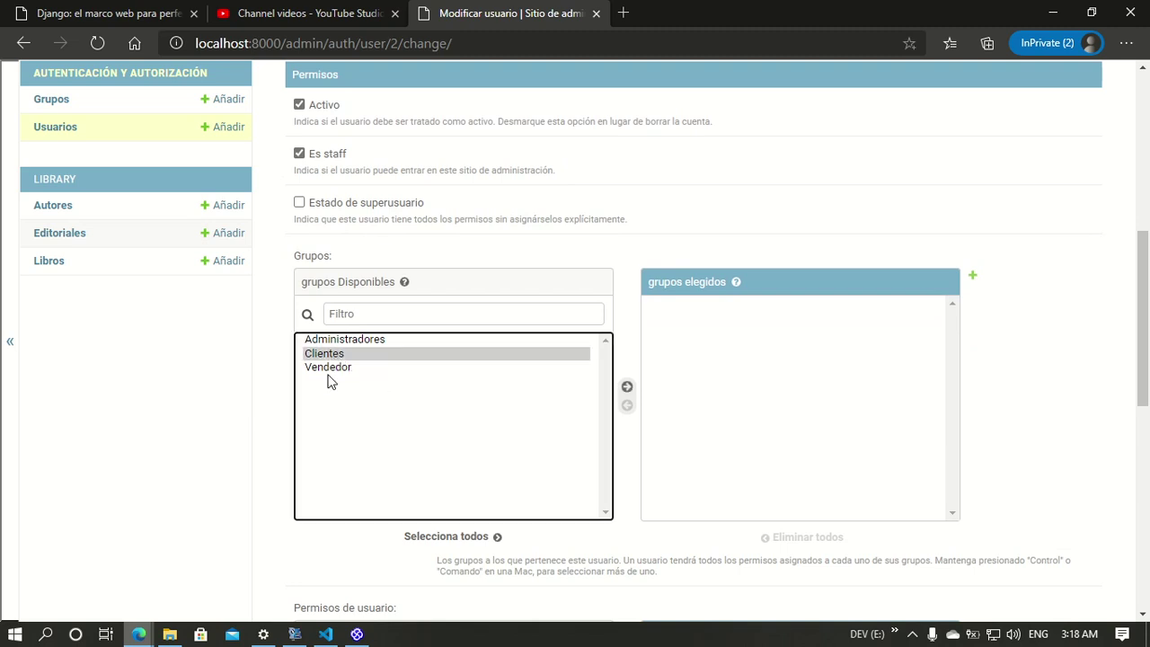
{"action": "left_click", "coordinate": [627, 387]}
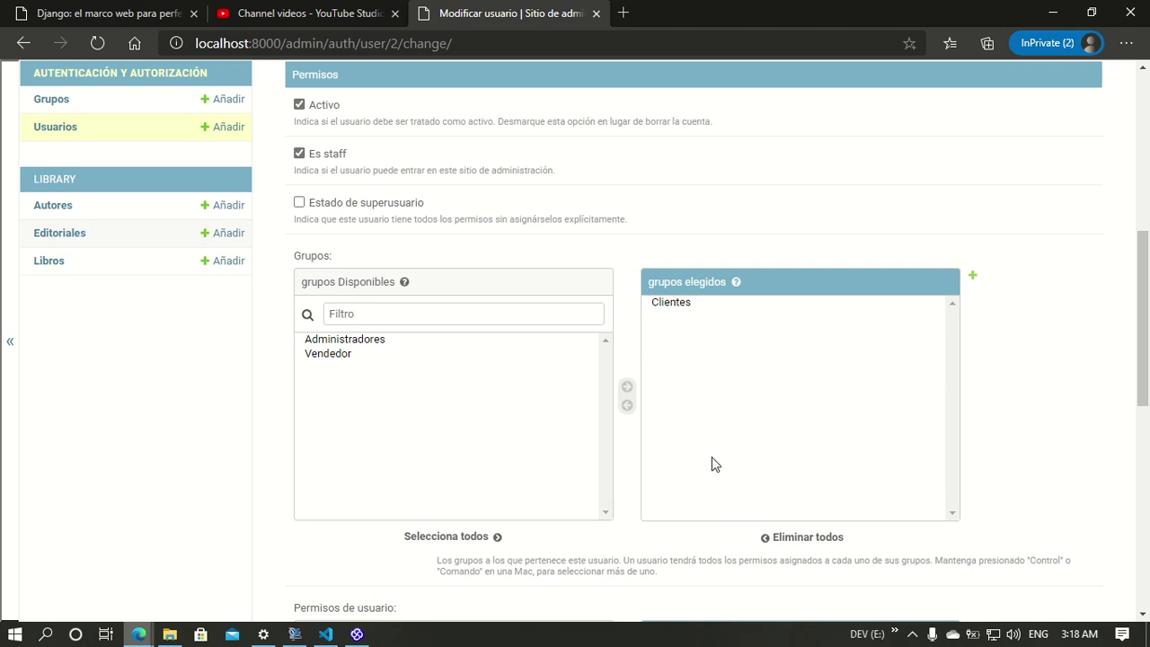
{"action": "scroll", "coordinate": [578, 487], "scroll_direction": "down", "scroll_amount": 4}
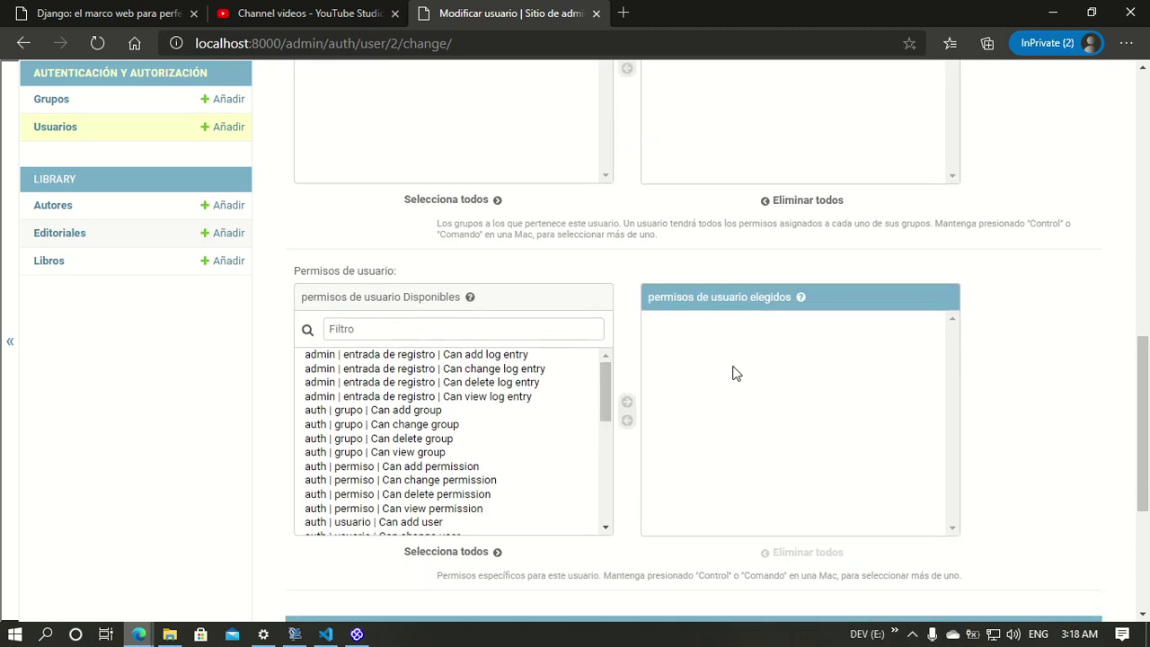
{"action": "scroll", "coordinate": [593, 312], "scroll_direction": "up", "scroll_amount": 4}
{"action": "scroll", "coordinate": [314, 473], "scroll_direction": "down", "scroll_amount": 8}
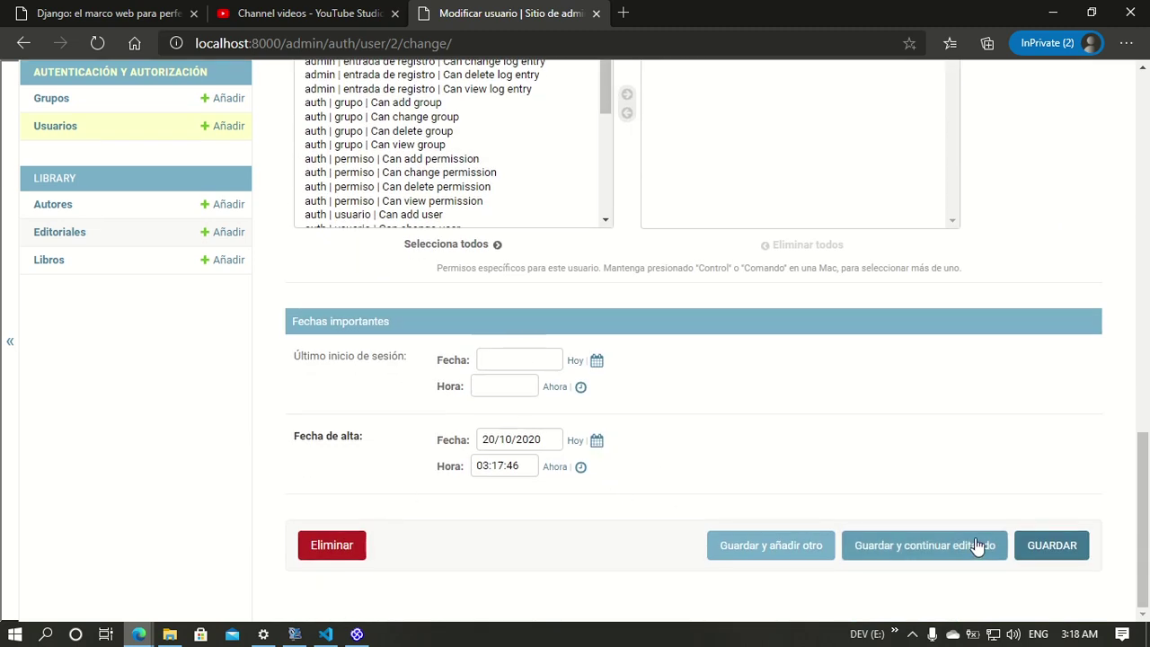
{"action": "left_click", "coordinate": [1052, 545]}
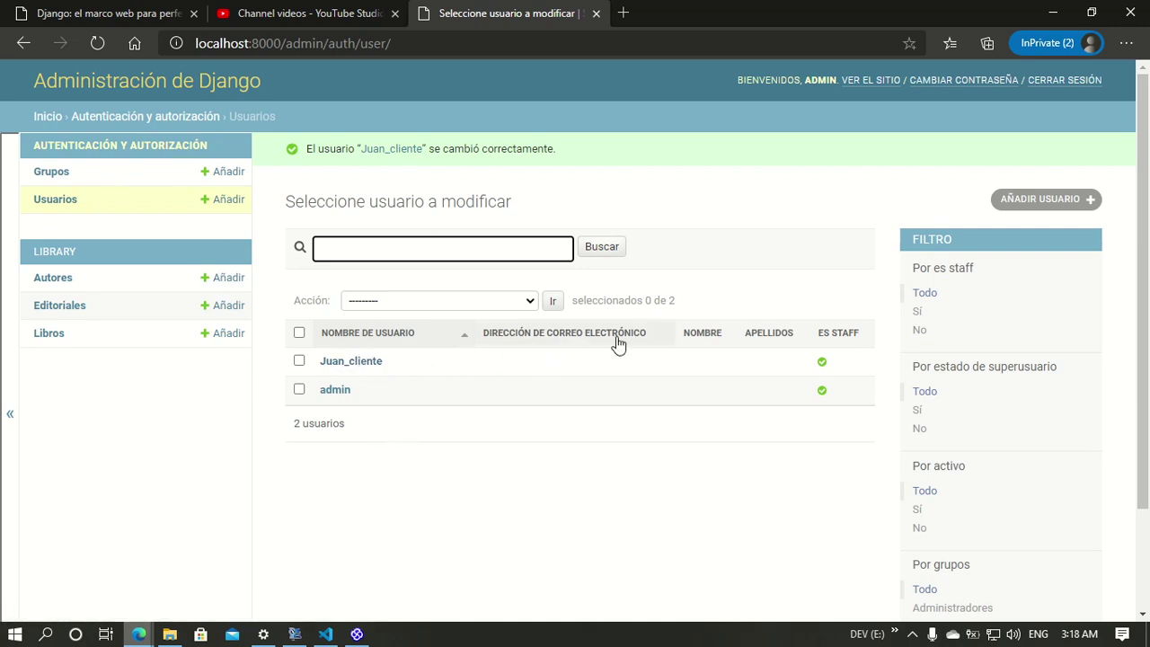
Step: Create the user pepe with a confirmed password
{"action": "left_click", "coordinate": [549, 494]}
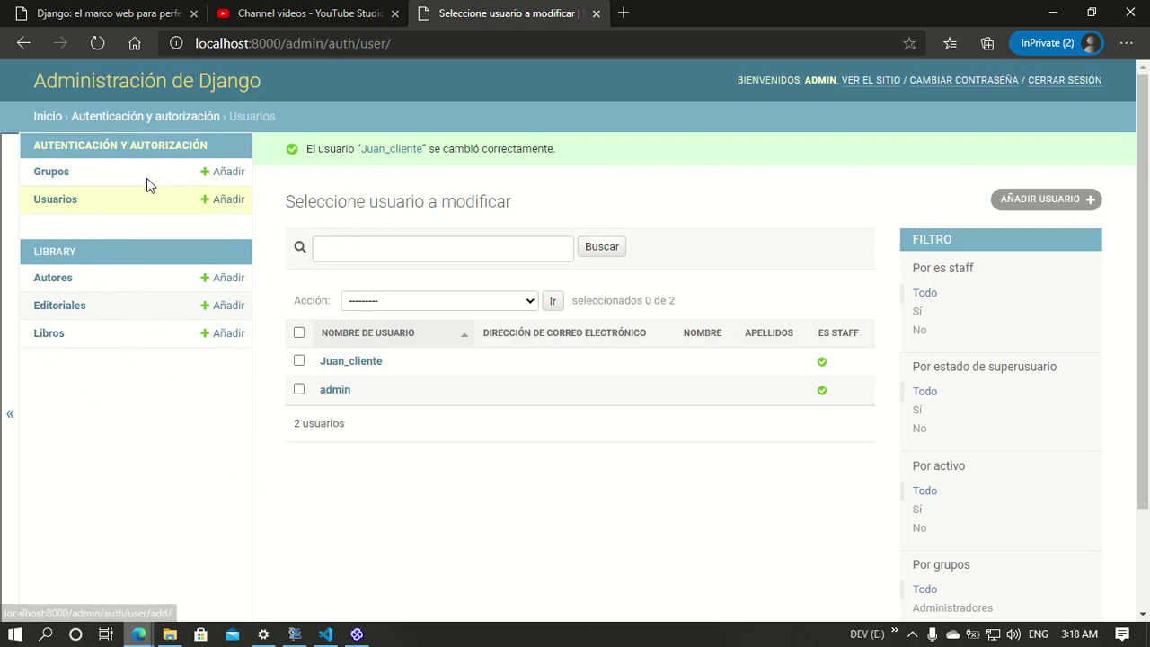
{"action": "left_click", "coordinate": [71, 203]}
{"action": "left_click", "coordinate": [1046, 160]}
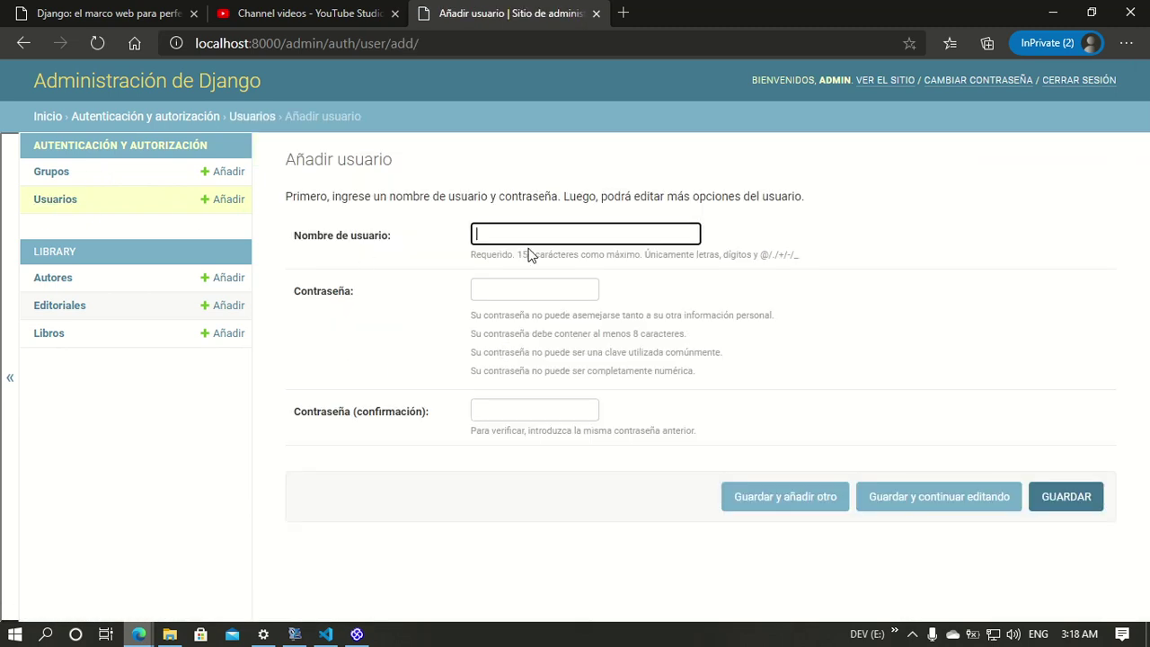
{"action": "key", "text": "Tab"}
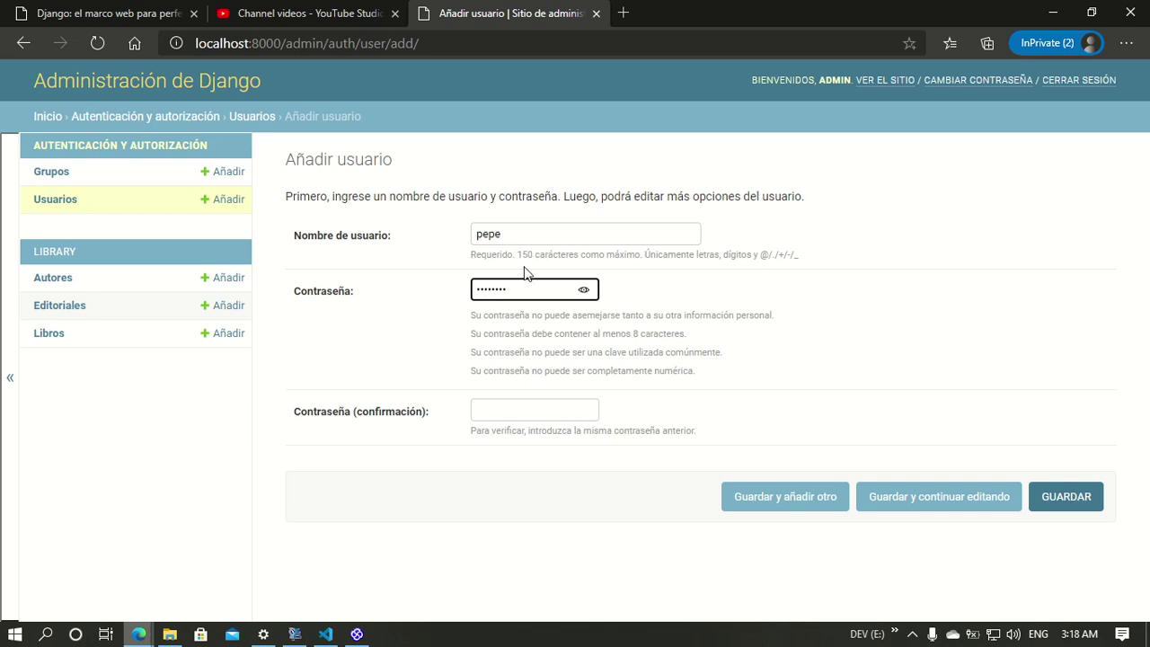
{"action": "left_click", "coordinate": [528, 407]}
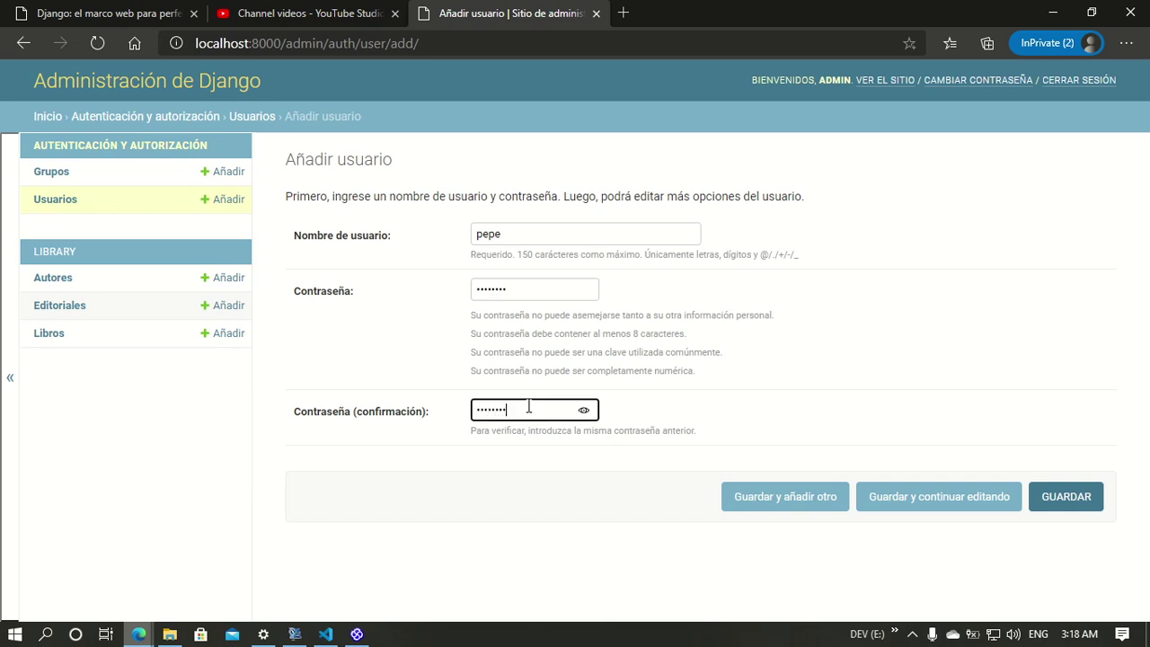
{"action": "left_click", "coordinate": [1052, 503]}
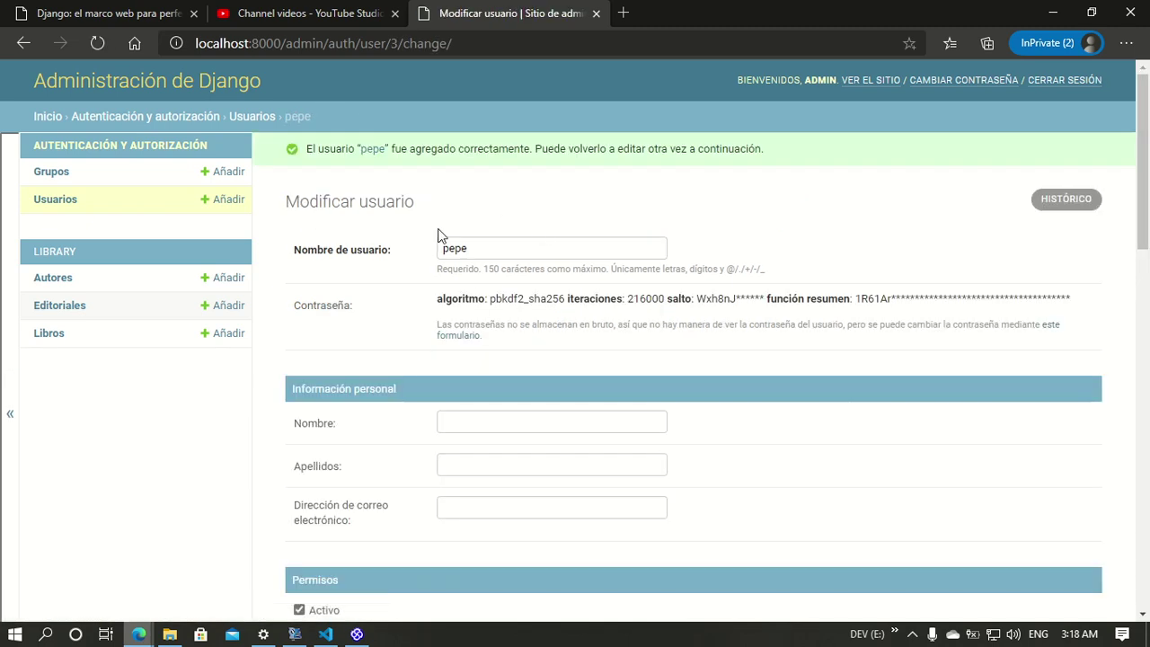
Step: Mark pepe as staff, add him to the Vendedor group, and save
{"action": "scroll", "coordinate": [485, 476], "scroll_direction": "down", "scroll_amount": 5}
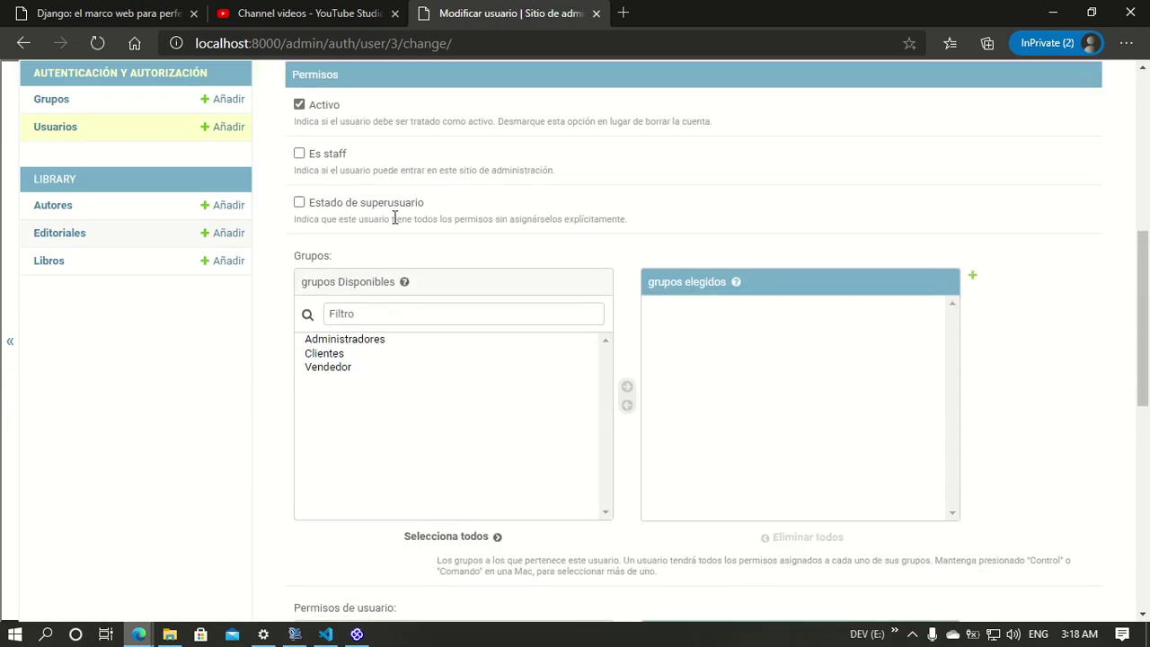
{"action": "left_click", "coordinate": [299, 155]}
{"action": "left_click", "coordinate": [327, 369]}
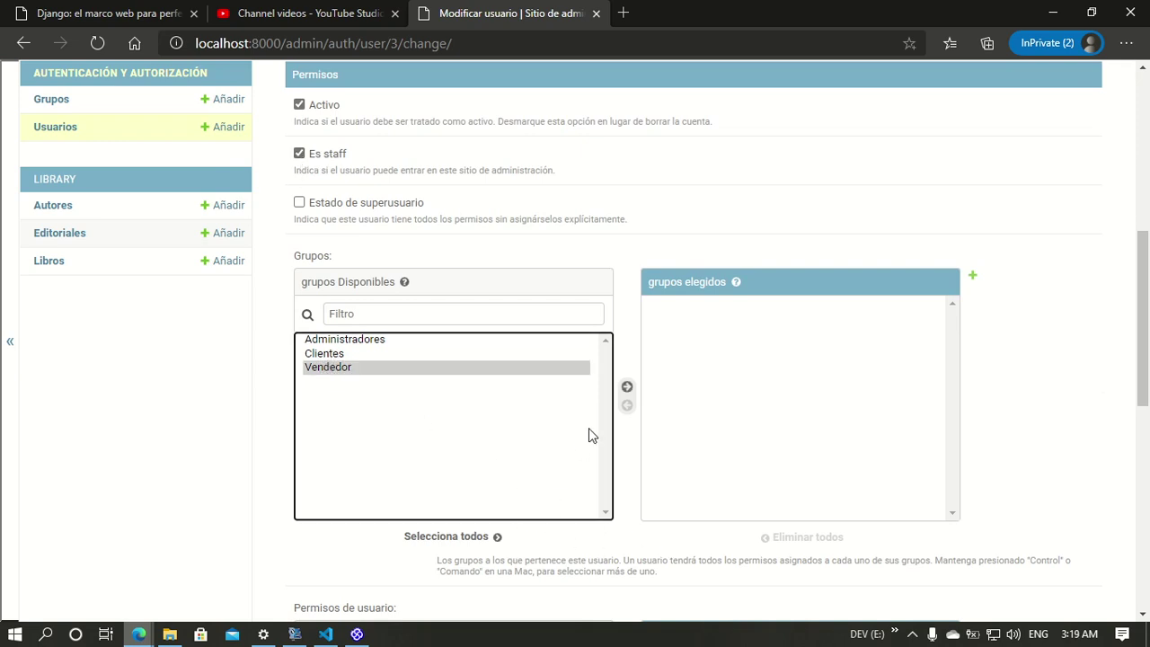
{"action": "left_click", "coordinate": [627, 386]}
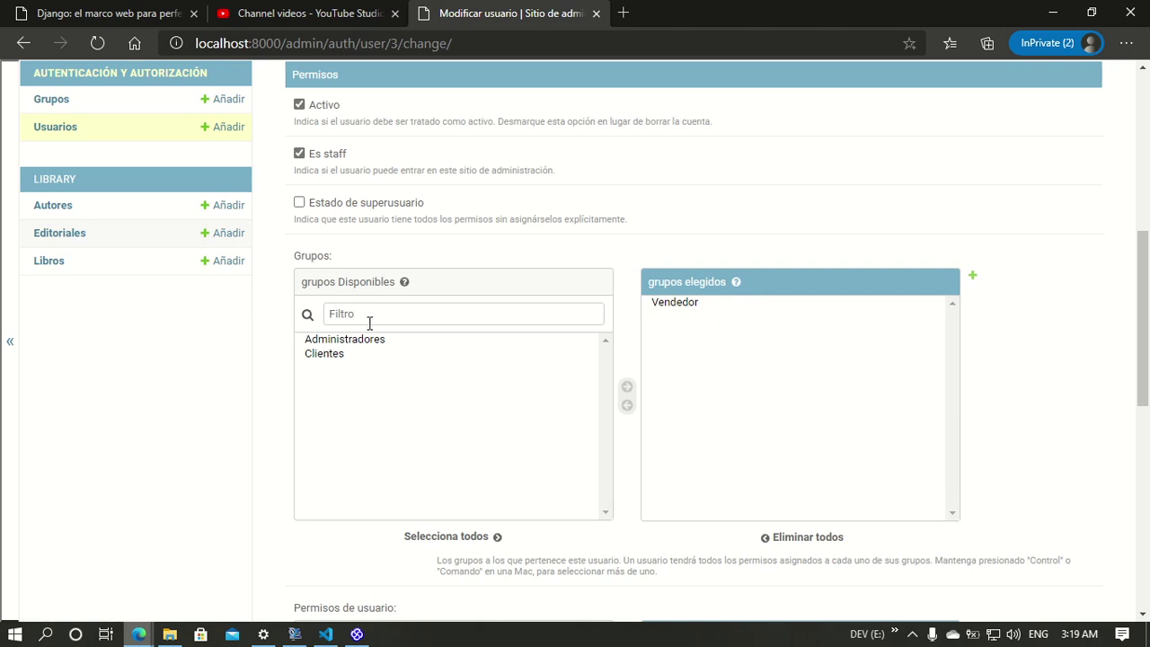
{"action": "scroll", "coordinate": [917, 431], "scroll_direction": "down", "scroll_amount": 7}
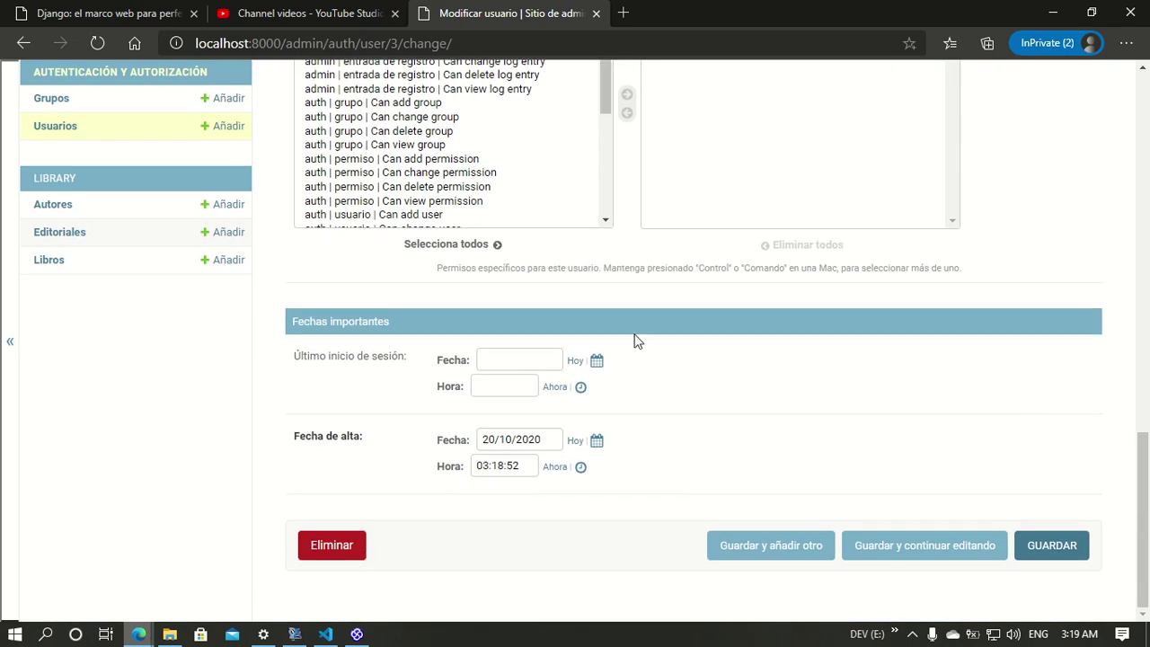
{"action": "left_click", "coordinate": [1059, 539]}
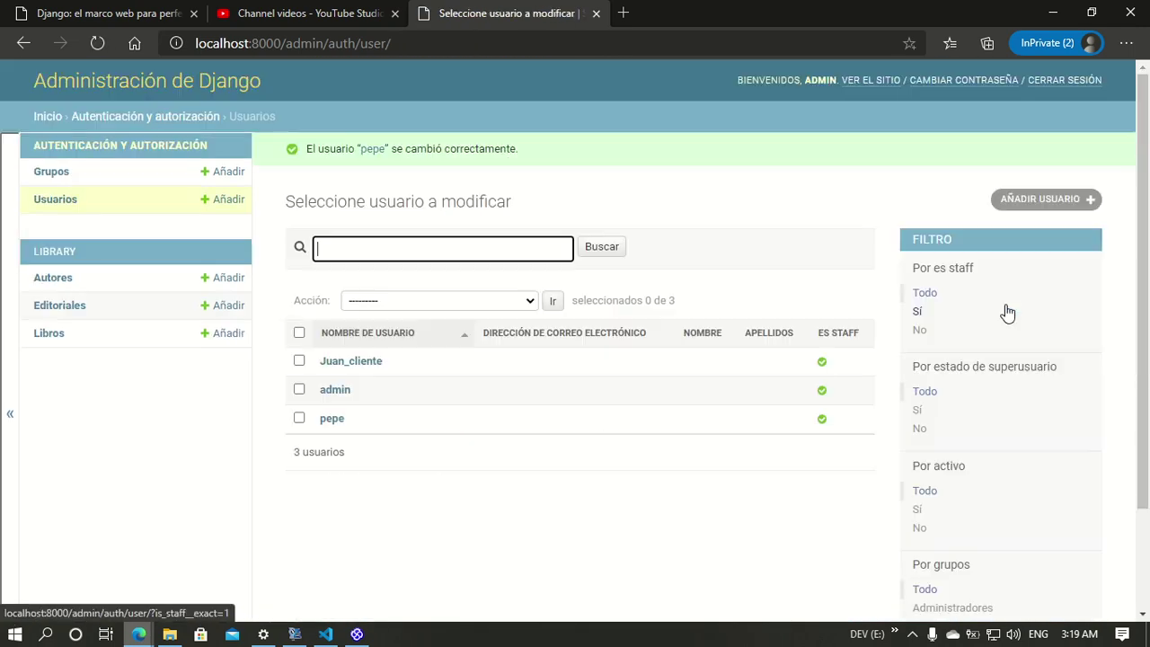
Step: Load localhost:8000/admin in a new Edge tab, then close that extra tab
{"action": "left_click", "coordinate": [623, 14]}
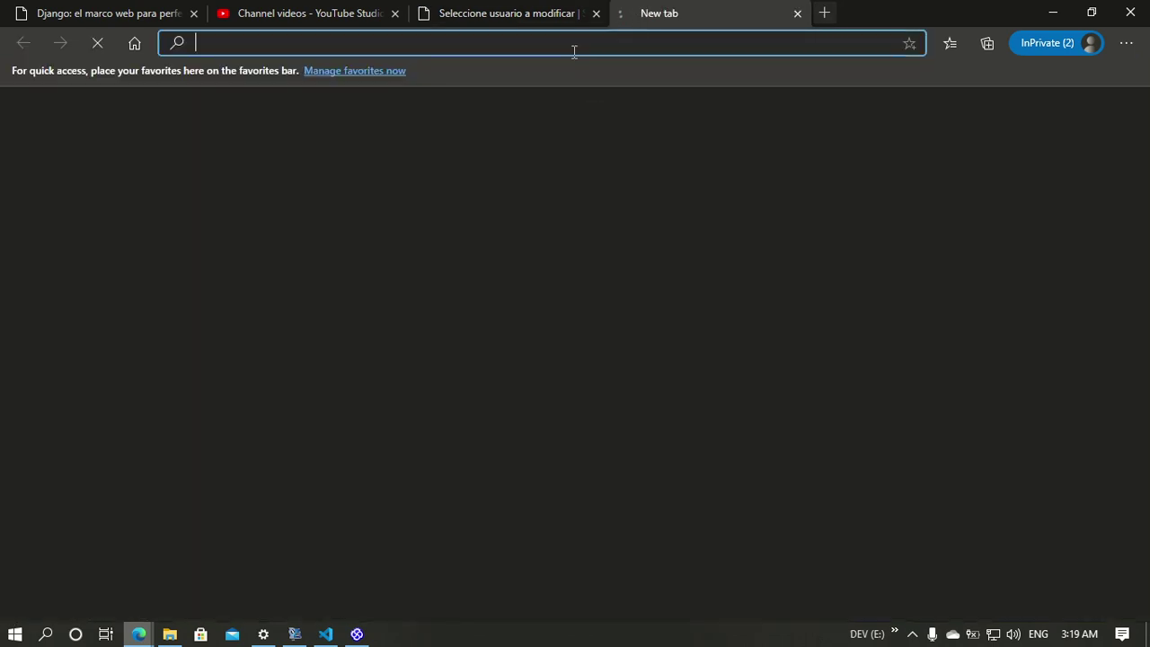
{"action": "type", "text": "loca"}
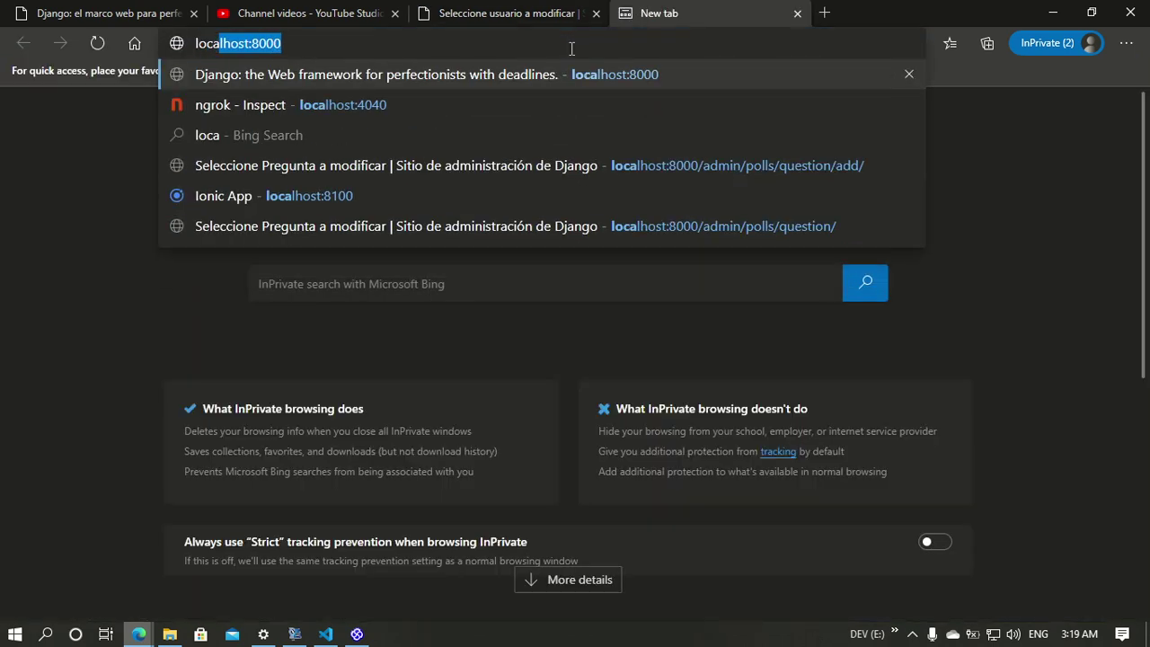
{"action": "key", "text": "Right"}
{"action": "type", "text": "/admin"}
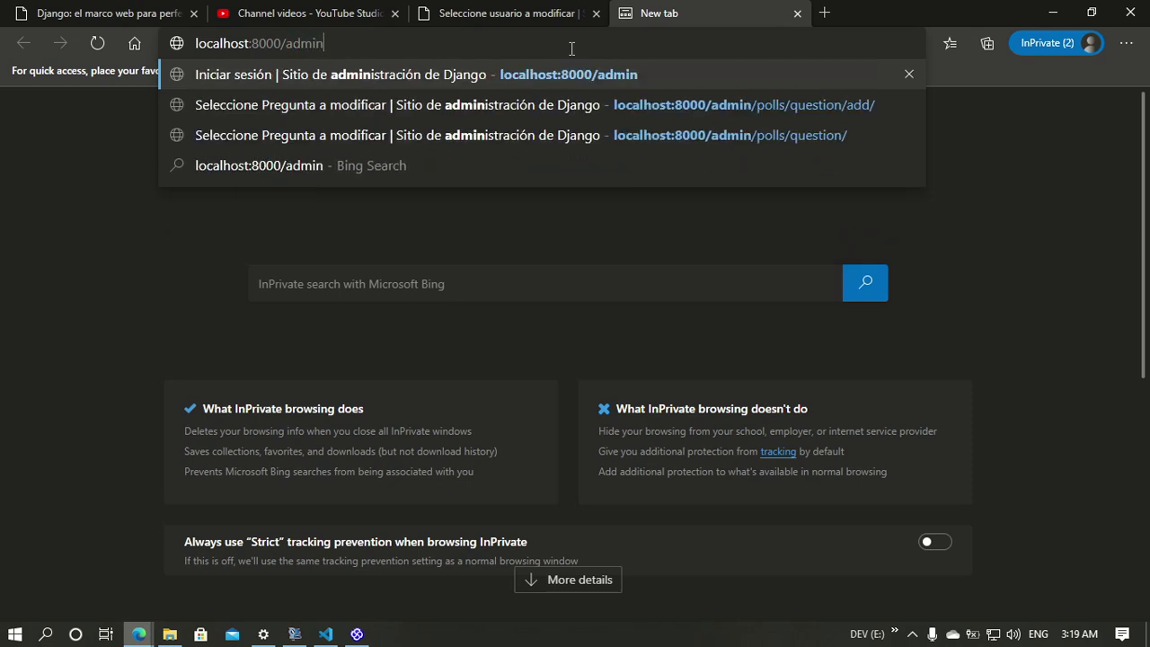
{"action": "key", "text": "Return"}
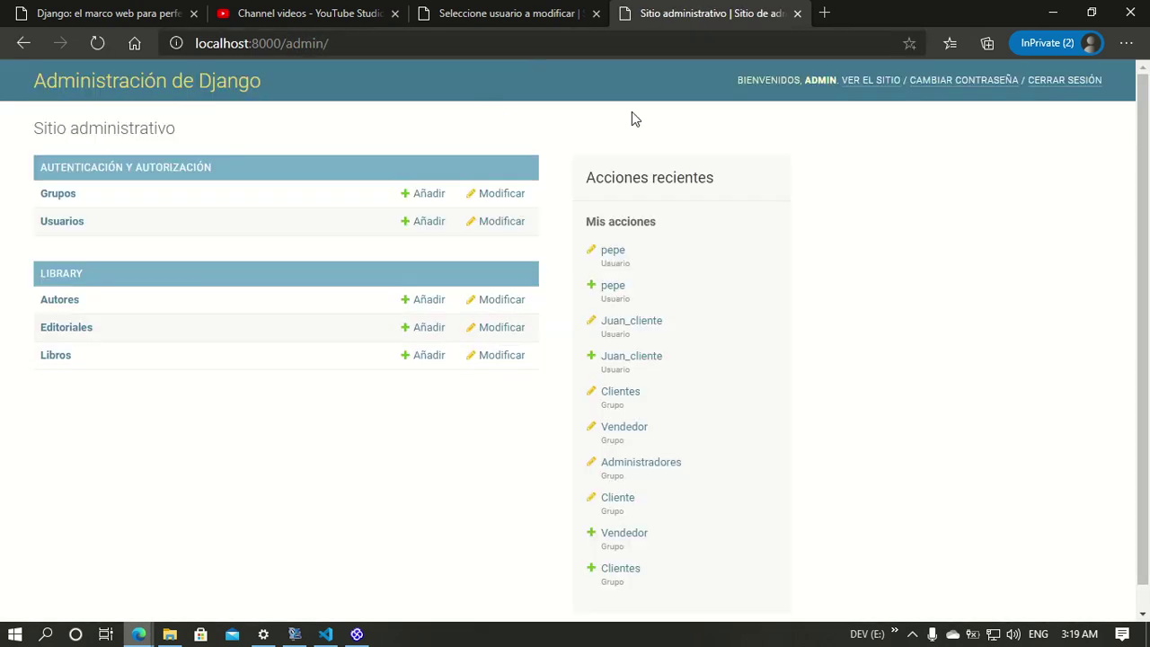
{"action": "left_click", "coordinate": [798, 18]}
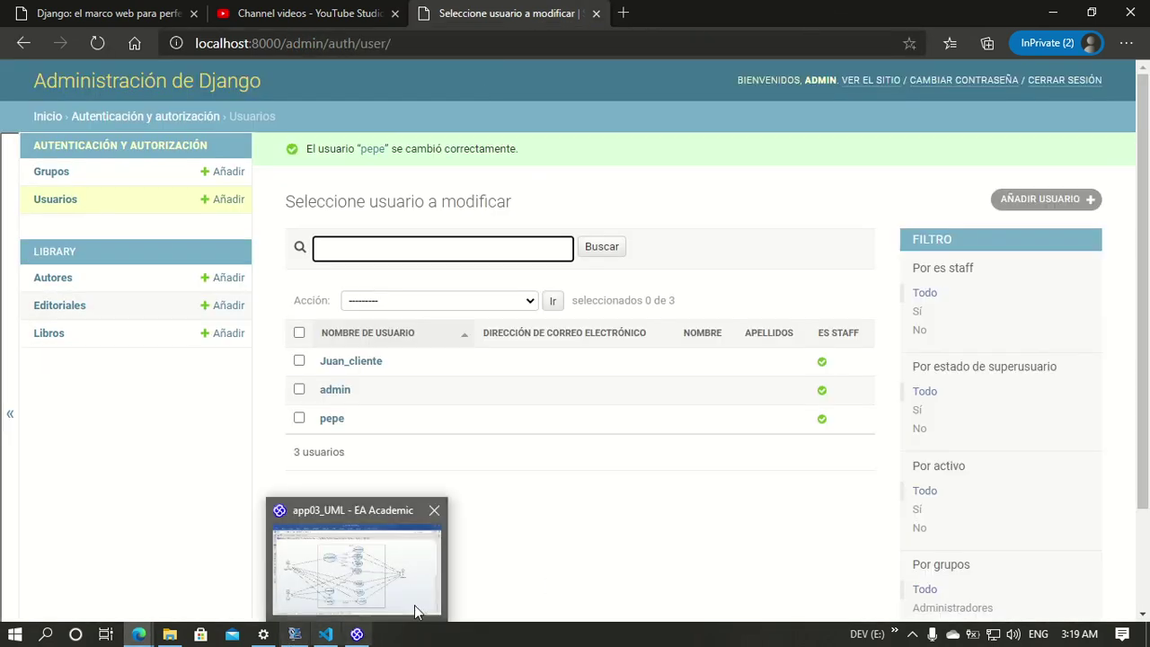
Step: Open a new regular Microsoft Edge window from the taskbar icon's menu
{"action": "left_click", "coordinate": [357, 634]}
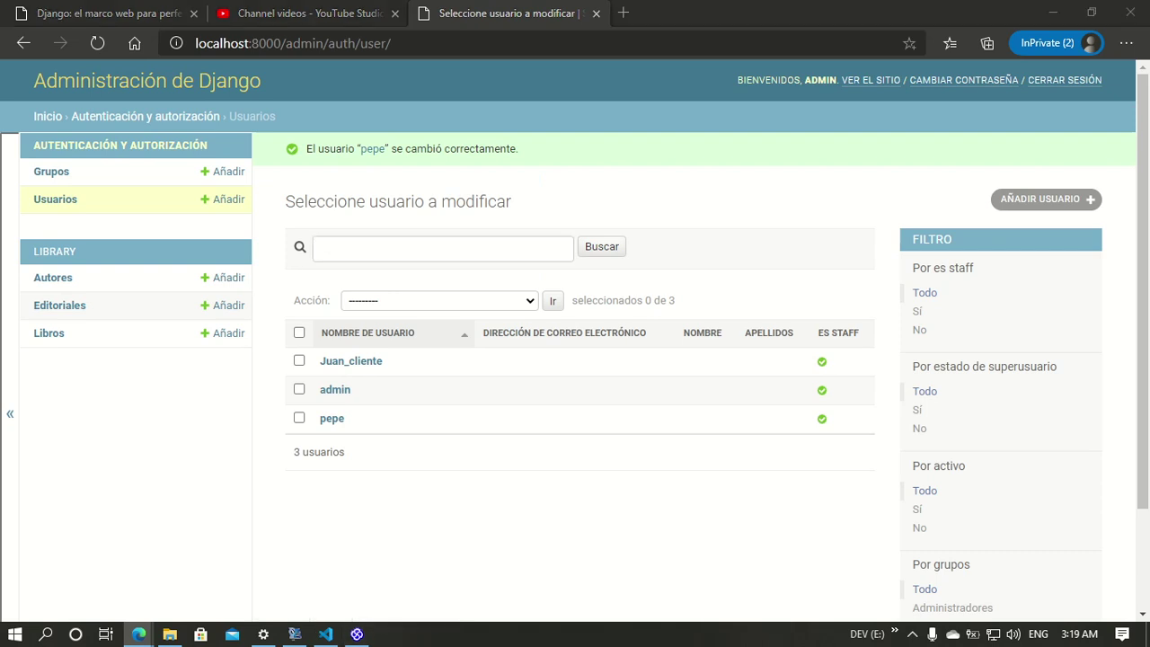
{"action": "left_click", "coordinate": [141, 635]}
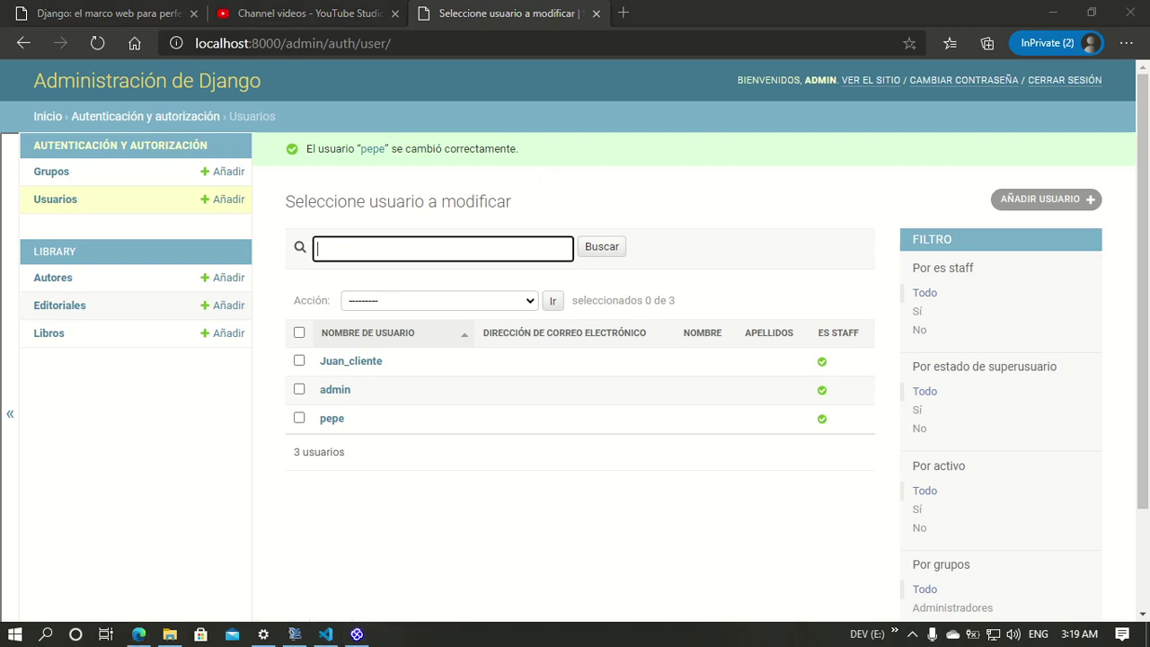
{"action": "right_click", "coordinate": [144, 639]}
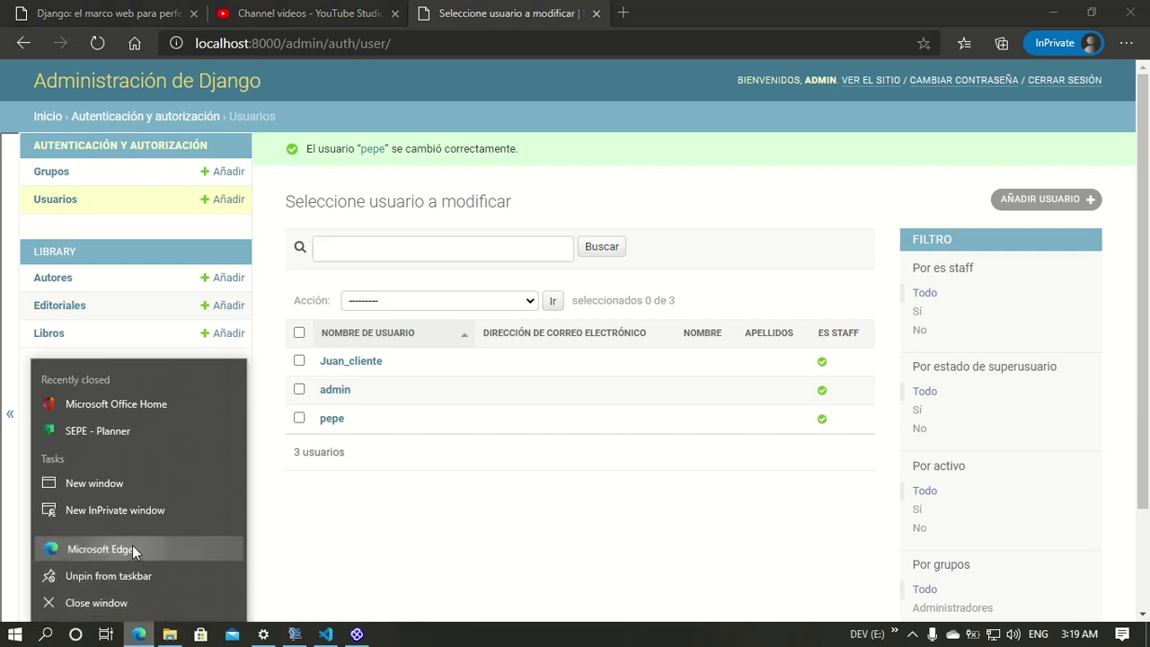
{"action": "left_click", "coordinate": [132, 544]}
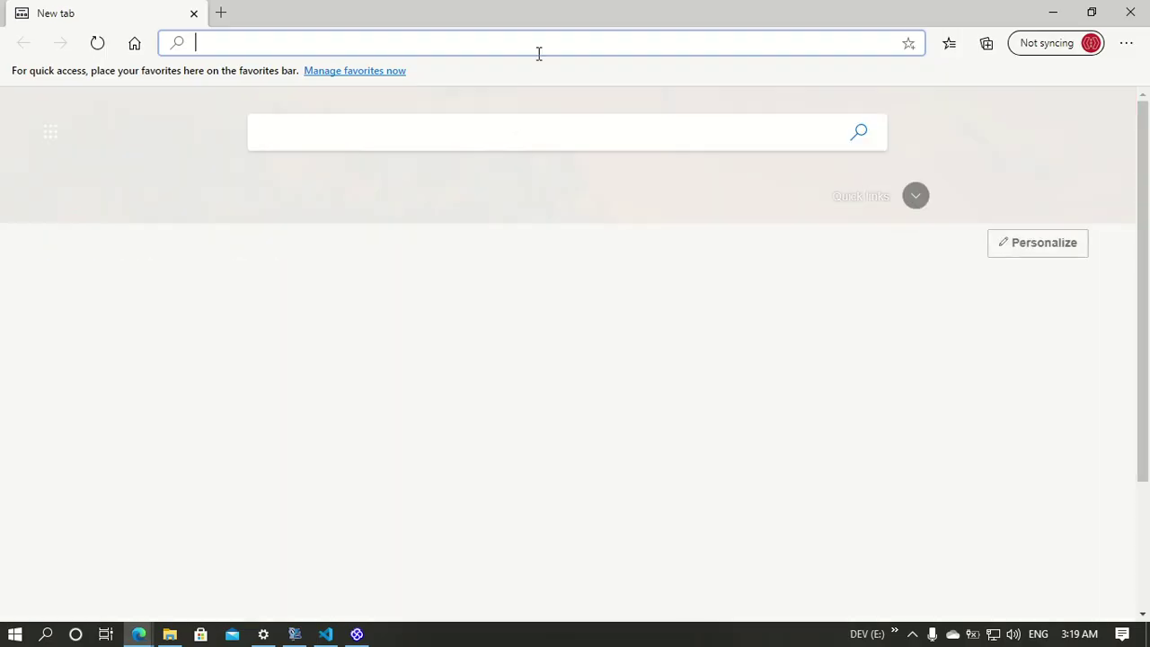
Step: Load the localhost:8000/admin login page and snap it beside the admin's window
{"action": "type", "text": "localhost:8000"}
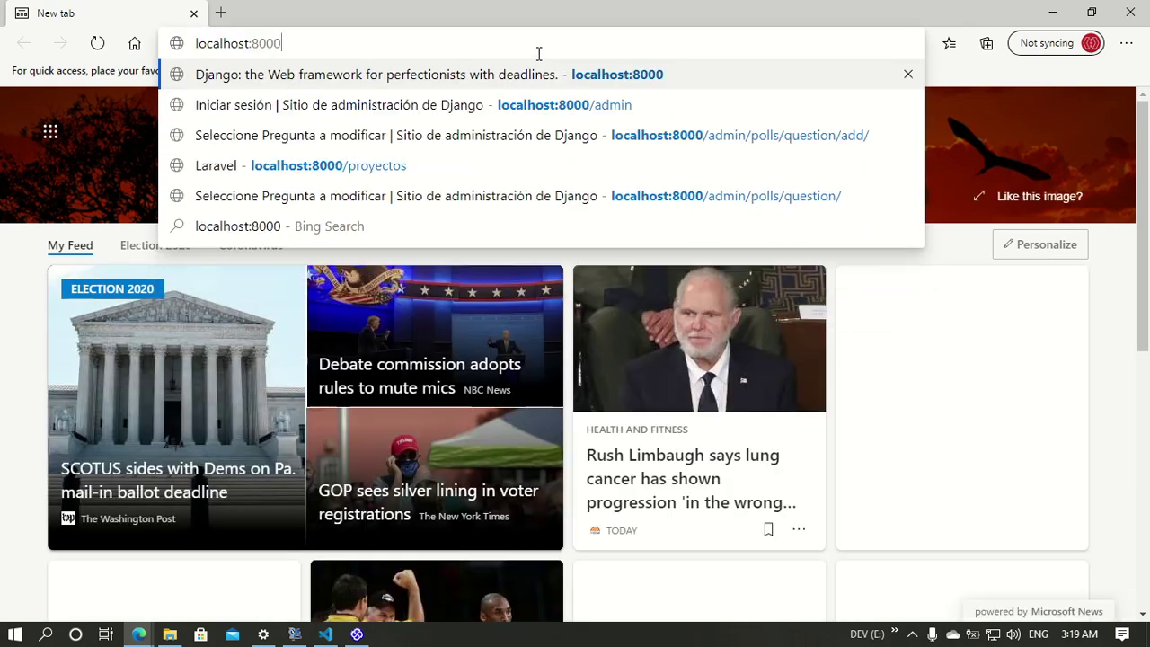
{"action": "type", "text": "/admin"}
{"action": "key", "text": "Delete"}
{"action": "key", "text": "Return"}
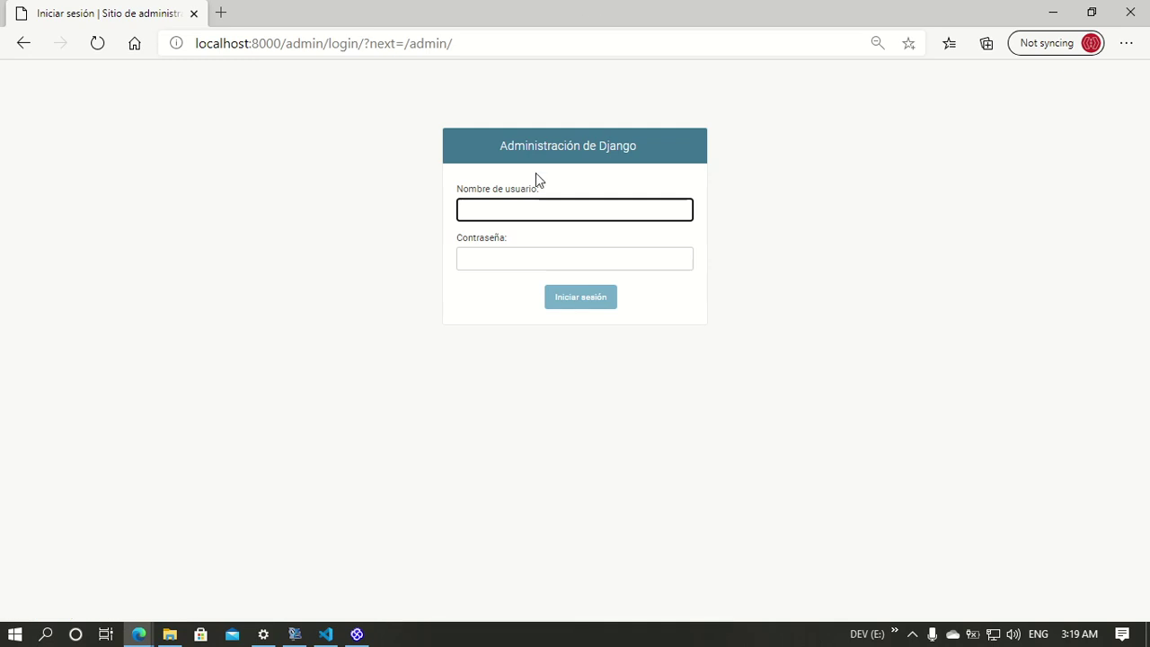
{"action": "left_click_drag", "start_coordinate": [671, 8], "coordinate": [1149, 185]}
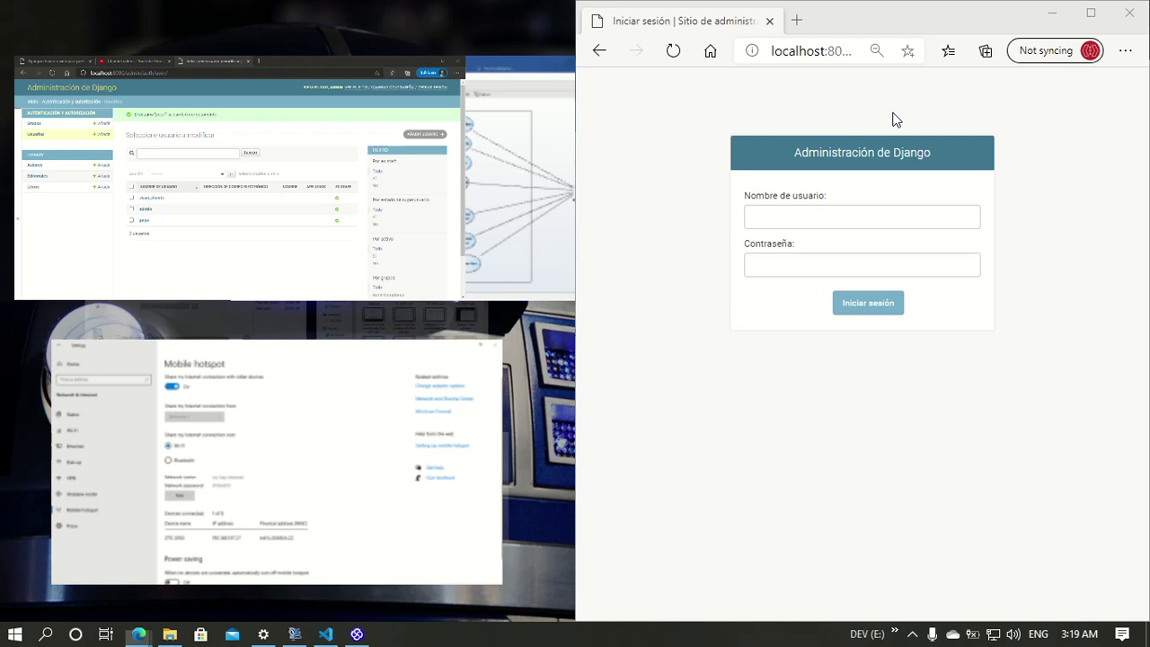
{"action": "left_click", "coordinate": [164, 148]}
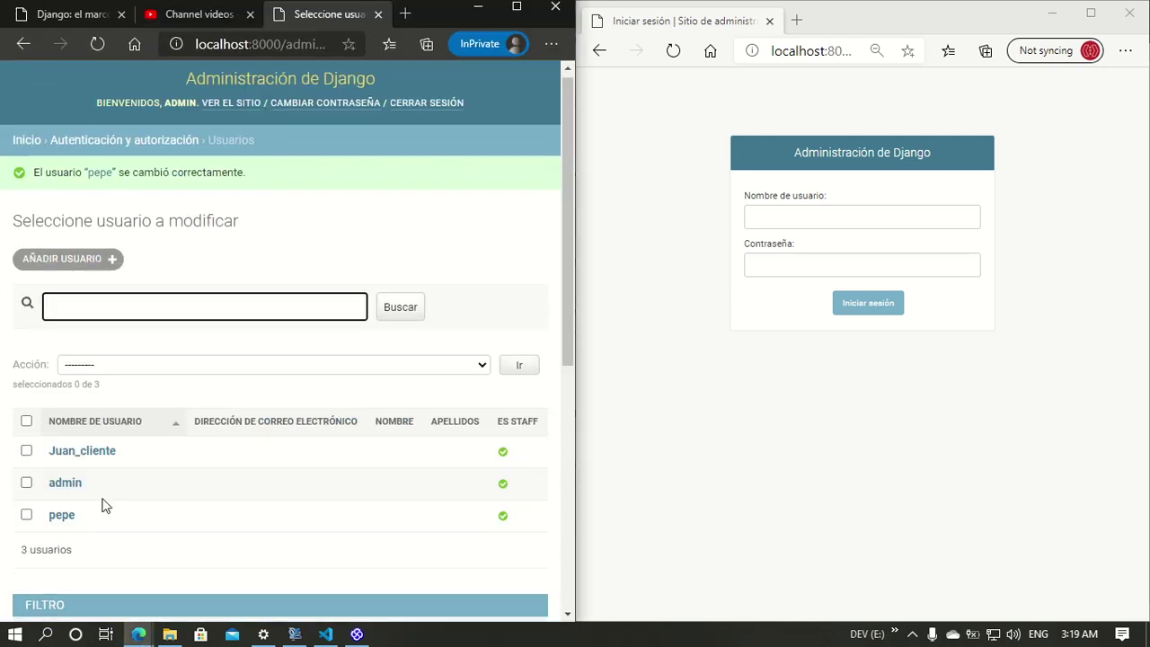
{"action": "scroll", "coordinate": [90, 404], "scroll_direction": "down", "scroll_amount": 2}
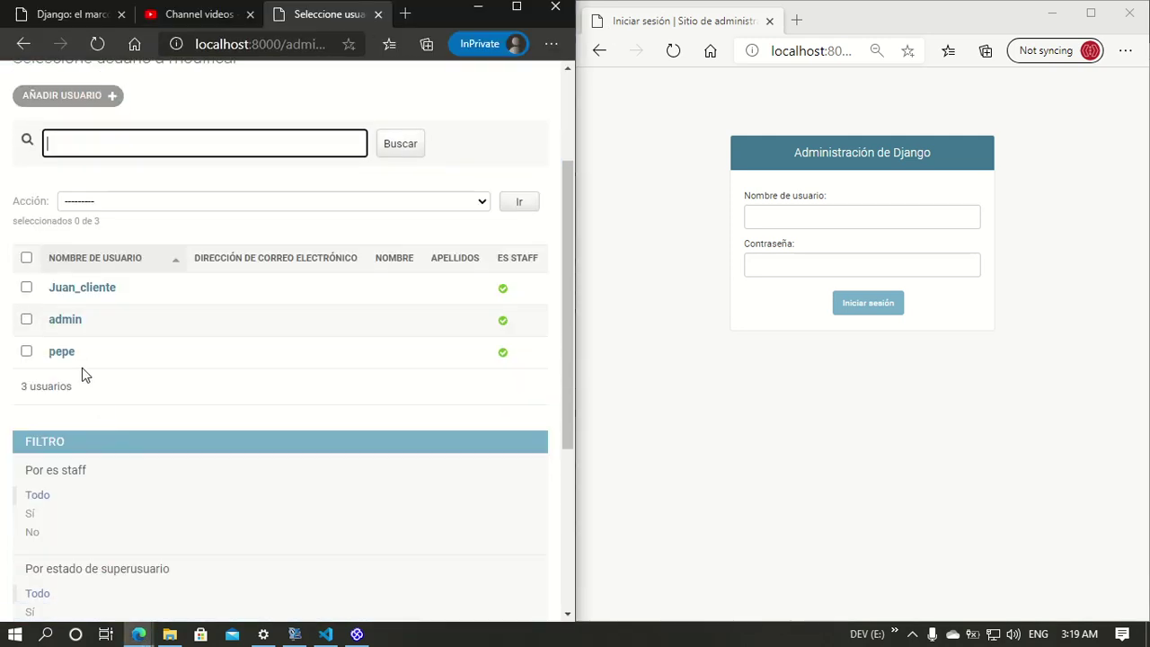
Step: Log in with the seller account's username and password
{"action": "left_click", "coordinate": [814, 214]}
{"action": "type", "text": "pe"}
{"action": "key", "text": "Tab"}
{"action": "type", "text": "1234"}
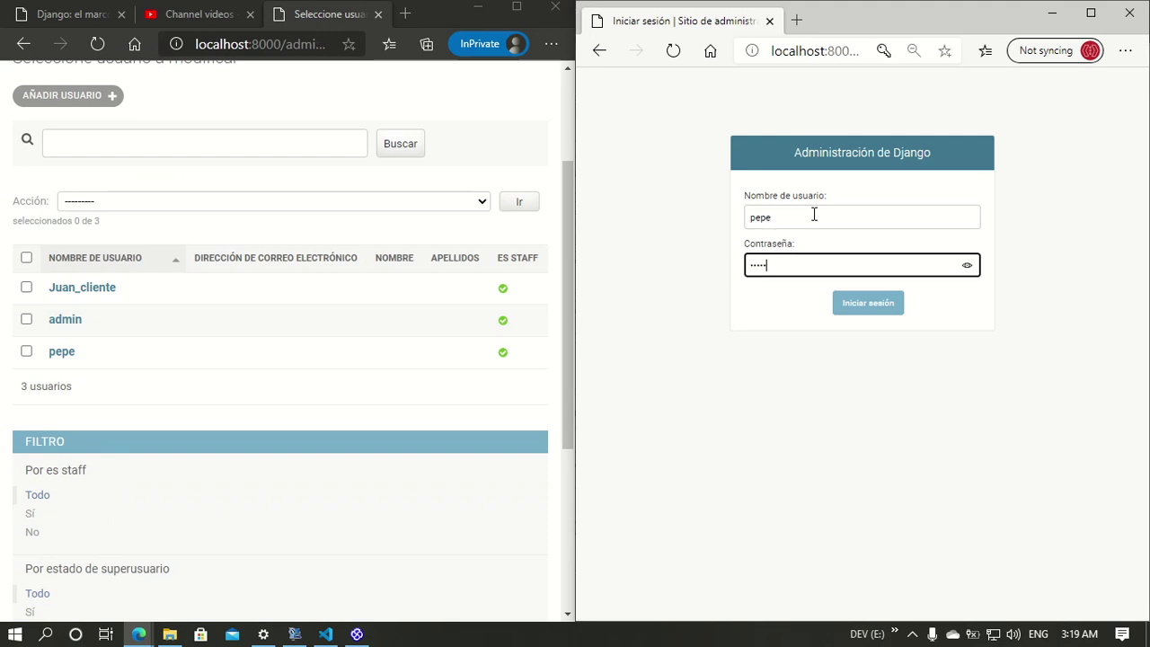
{"action": "key", "text": "Return"}
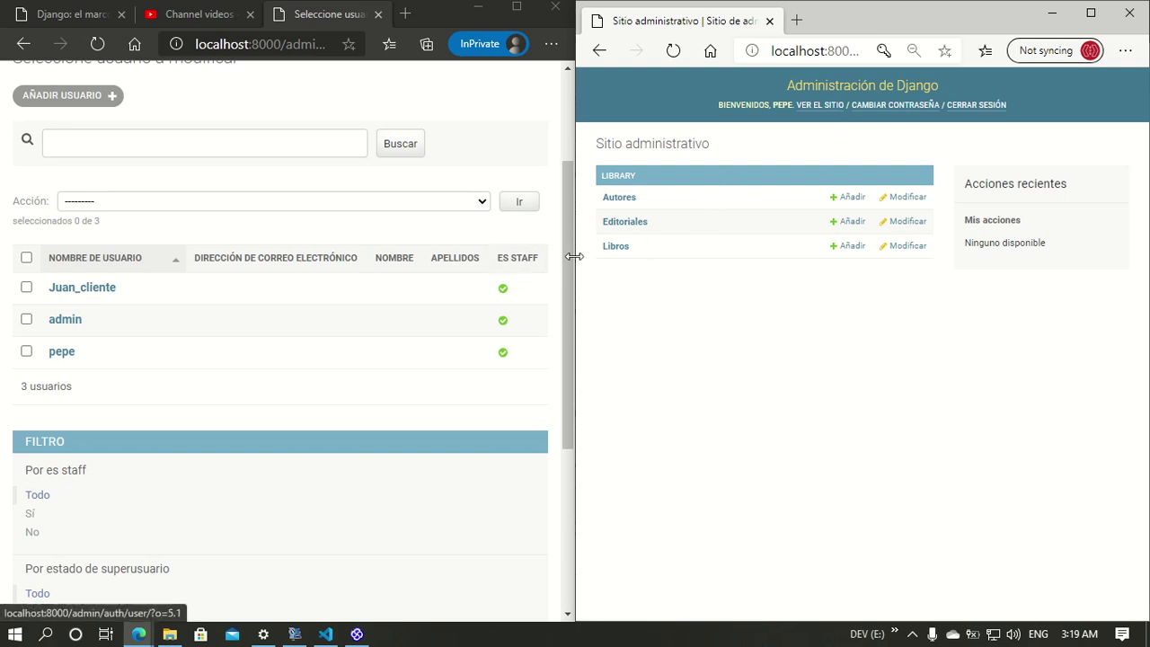
Step: Start a new book with author Deitel, publisher Pearson Education and title Base de datos
{"action": "left_click", "coordinate": [610, 255]}
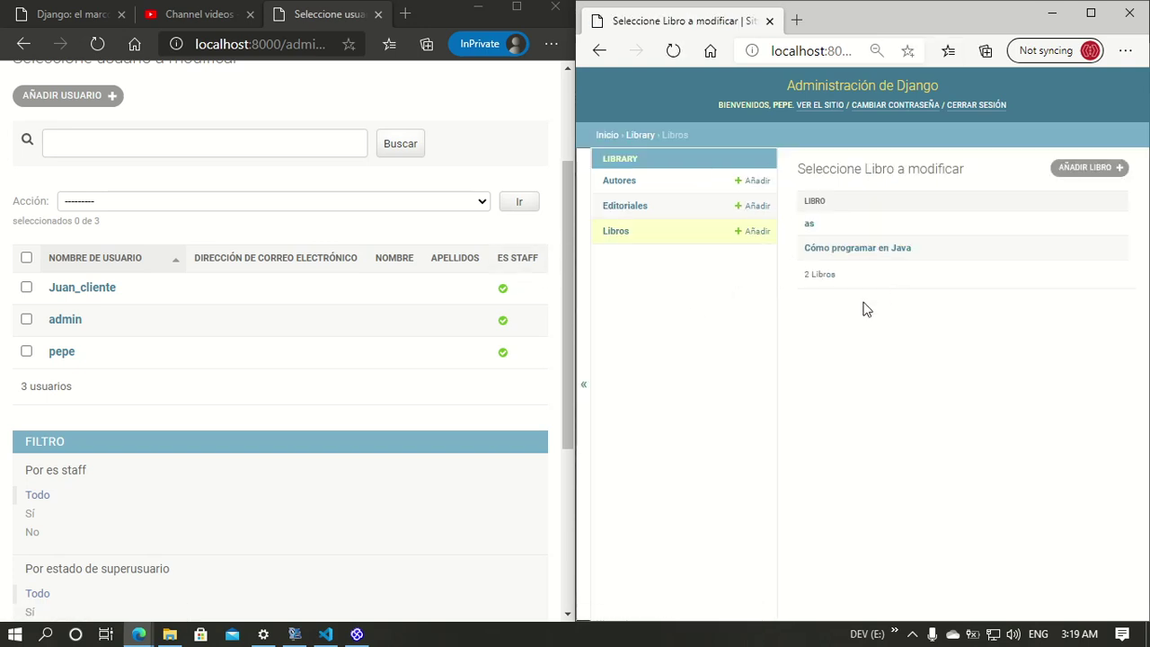
{"action": "left_click", "coordinate": [1087, 170]}
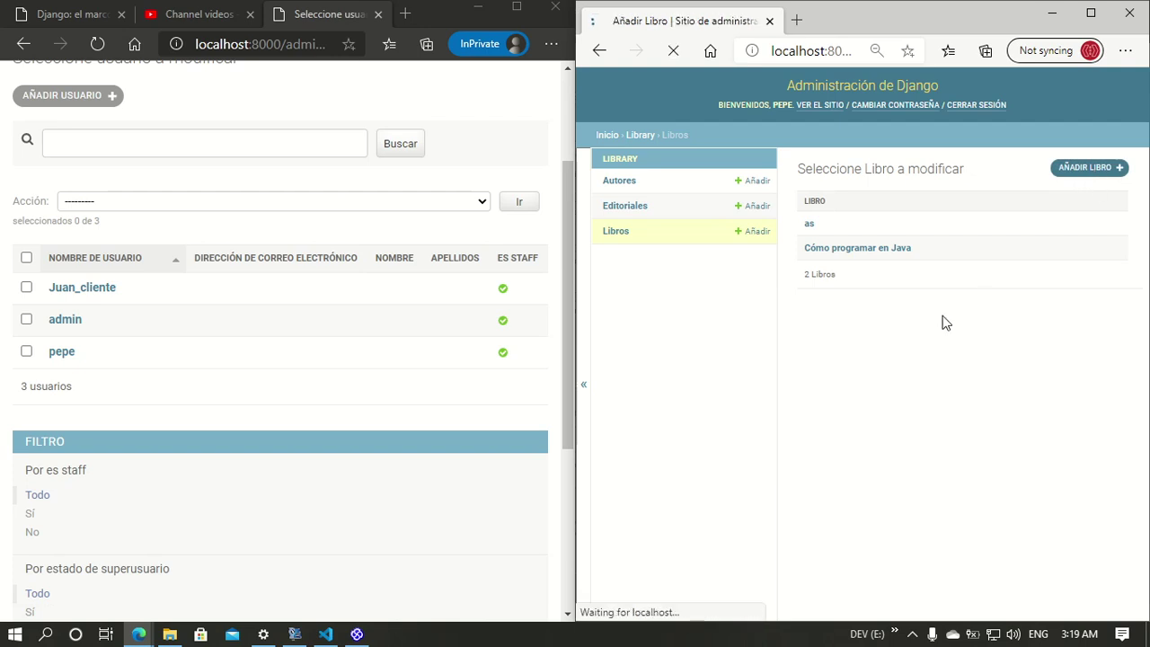
{"action": "left_click", "coordinate": [1038, 211]}
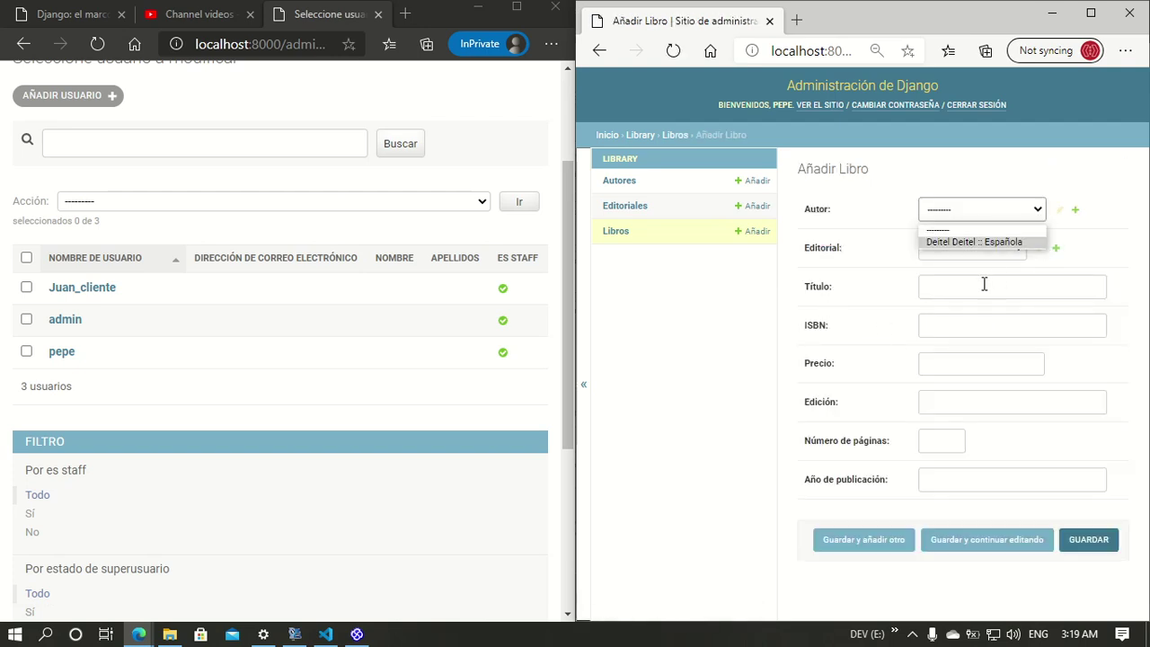
{"action": "left_click", "coordinate": [982, 243]}
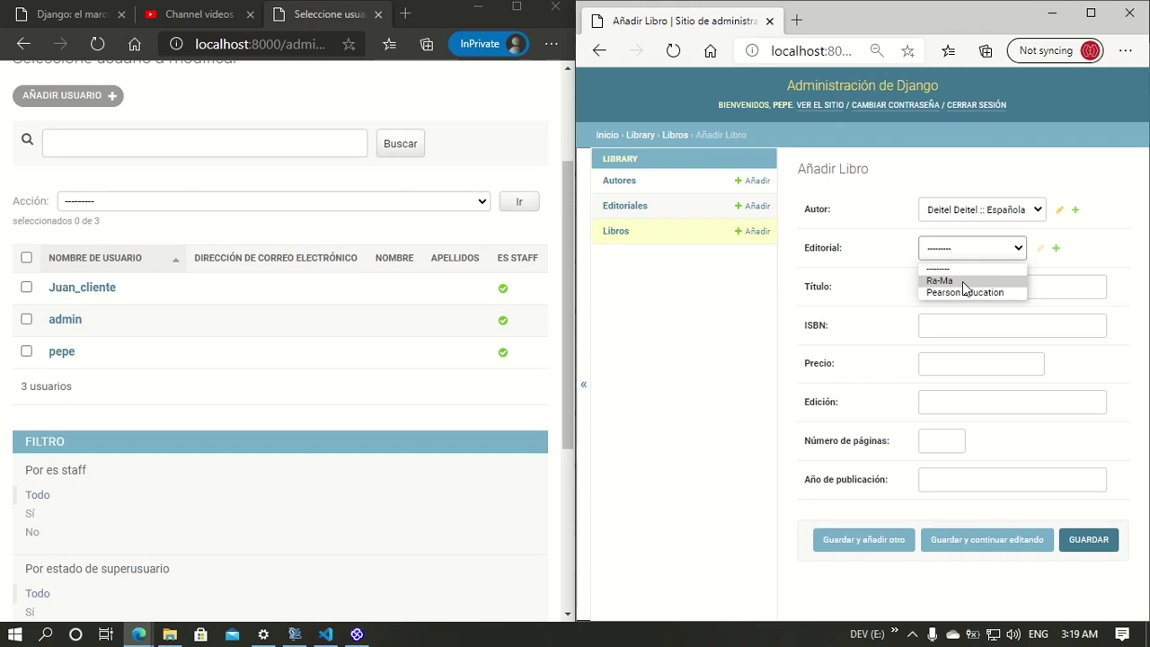
{"action": "left_click", "coordinate": [961, 294]}
{"action": "left_click", "coordinate": [968, 282]}
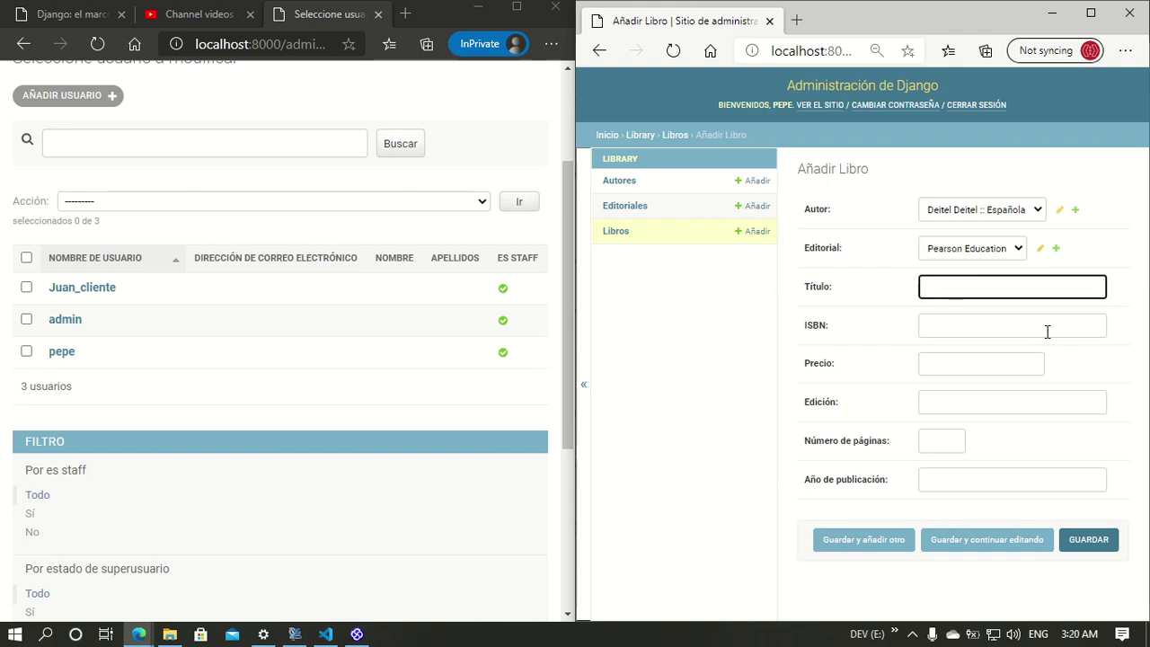
{"action": "type", "text": "Base de datos"}
Step: Fill in the book's ISBN, price, edition, number of pages and publication year
{"action": "left_click", "coordinate": [1046, 332]}
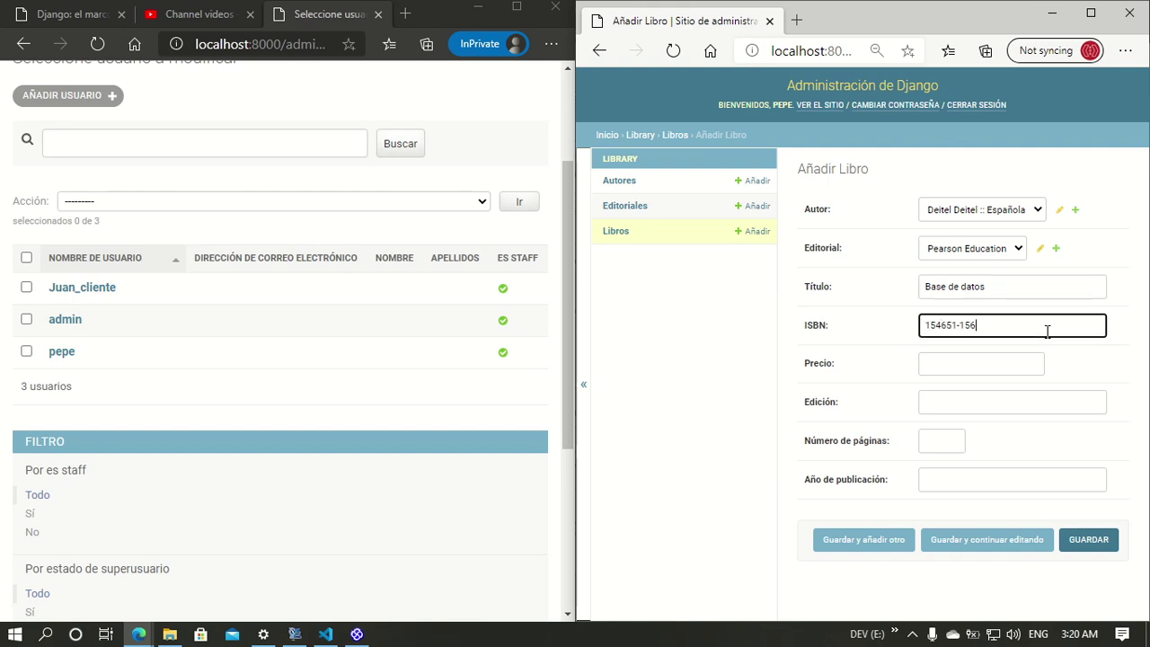
{"action": "left_click", "coordinate": [976, 358]}
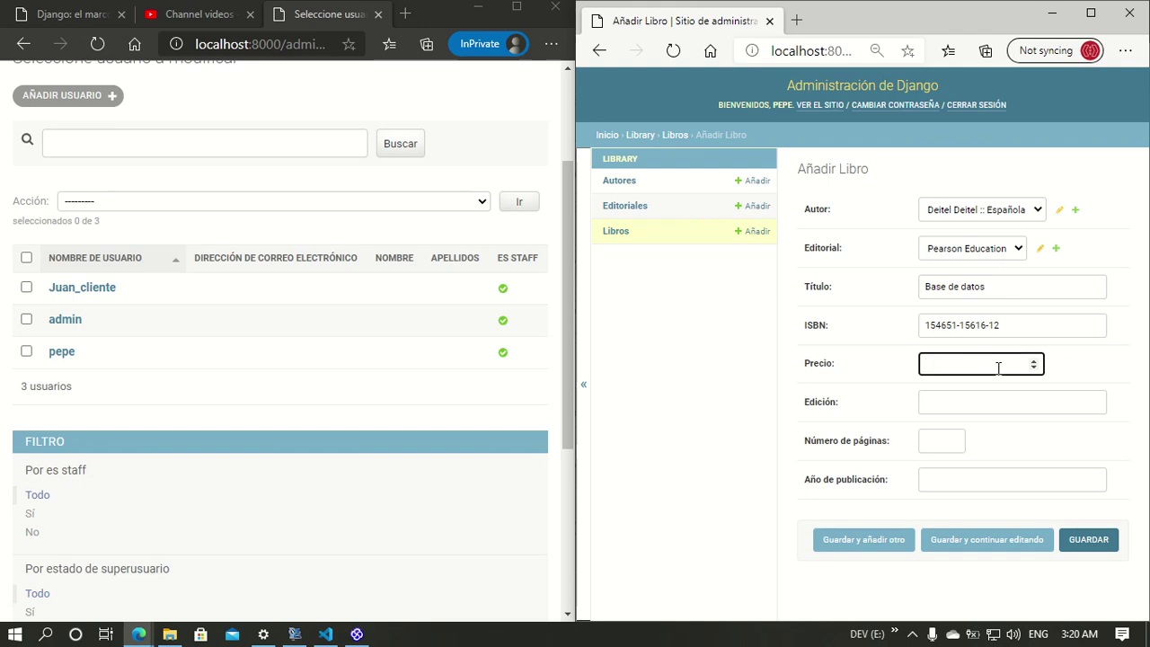
{"action": "left_click", "coordinate": [967, 402]}
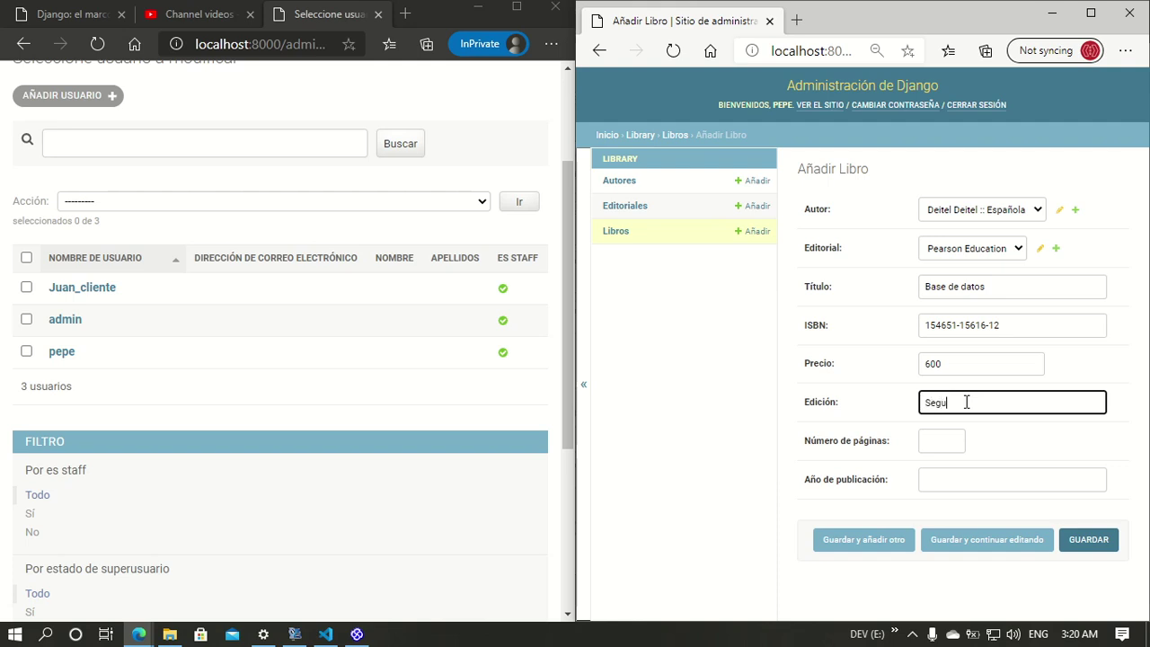
{"action": "key", "text": "Tab"}
{"action": "left_click", "coordinate": [1020, 406]}
{"action": "left_click", "coordinate": [1046, 436]}
{"action": "left_click", "coordinate": [942, 442]}
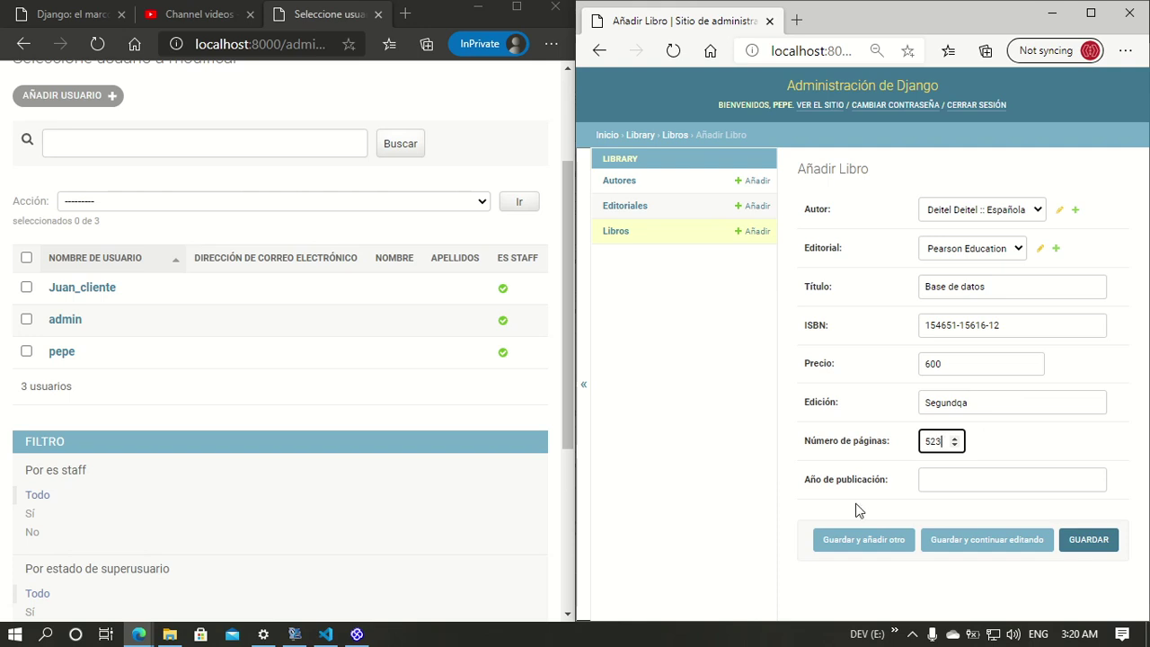
{"action": "left_click", "coordinate": [947, 482]}
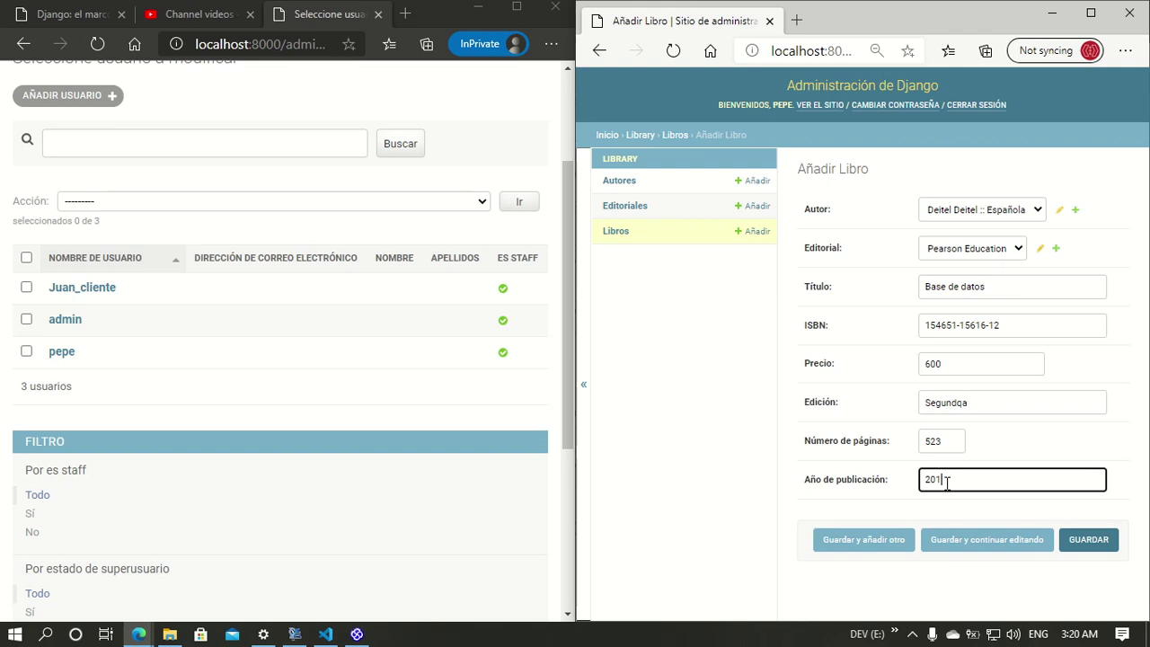
Step: Save the book and open Base de datos for editing
{"action": "left_click", "coordinate": [1088, 539]}
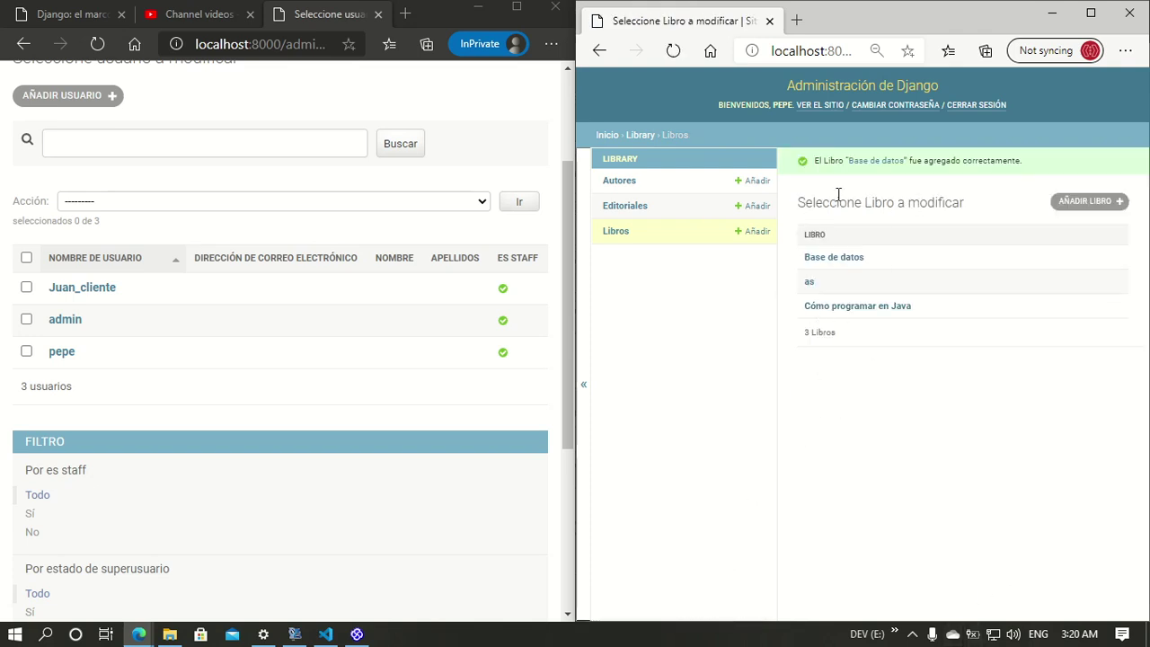
{"action": "left_click", "coordinate": [847, 258]}
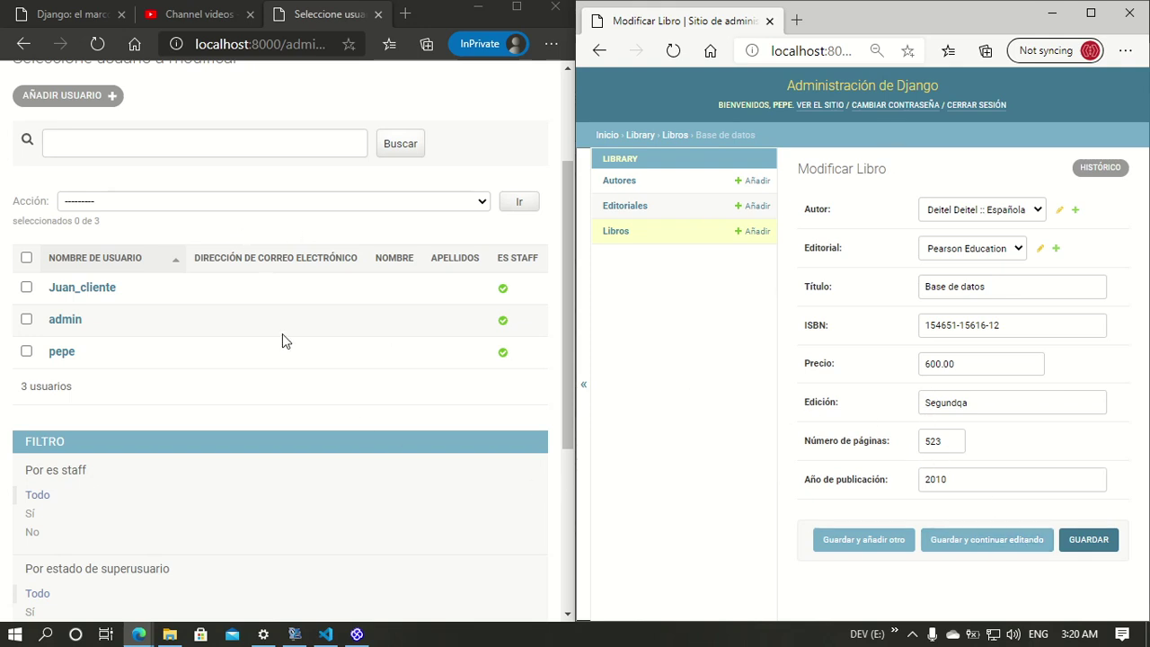
{"action": "scroll", "coordinate": [98, 136], "scroll_direction": "up", "scroll_amount": 2}
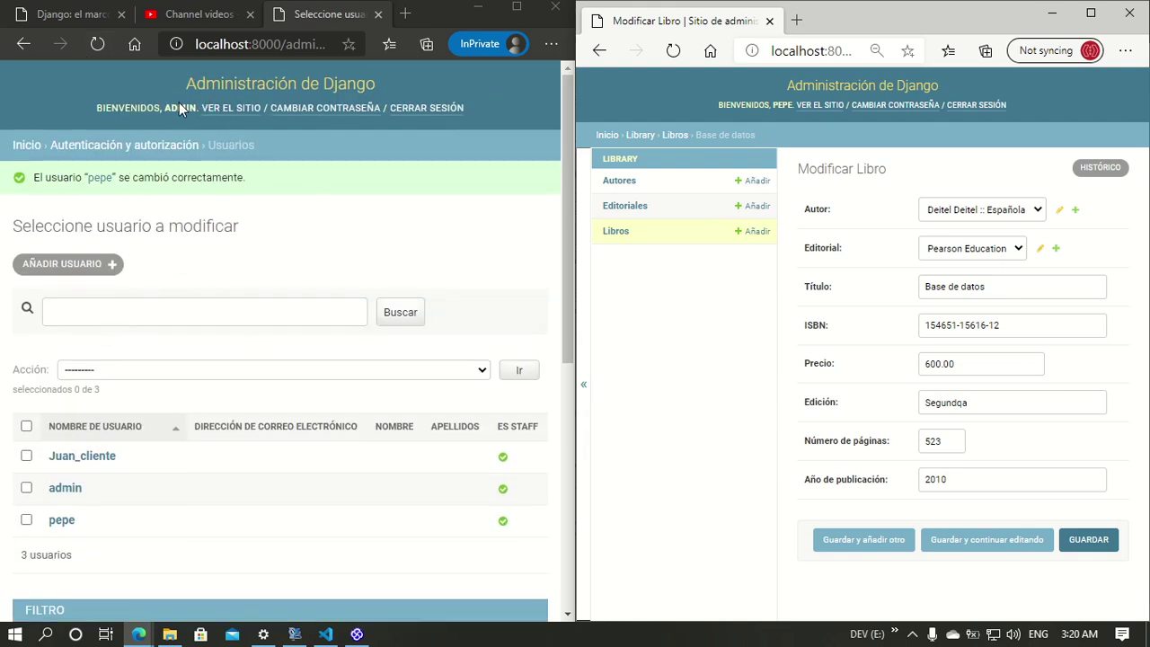
Step: Open the Base de datos edit form in the admin's window, then switch to Enterprise Architect
{"action": "left_click", "coordinate": [238, 109]}
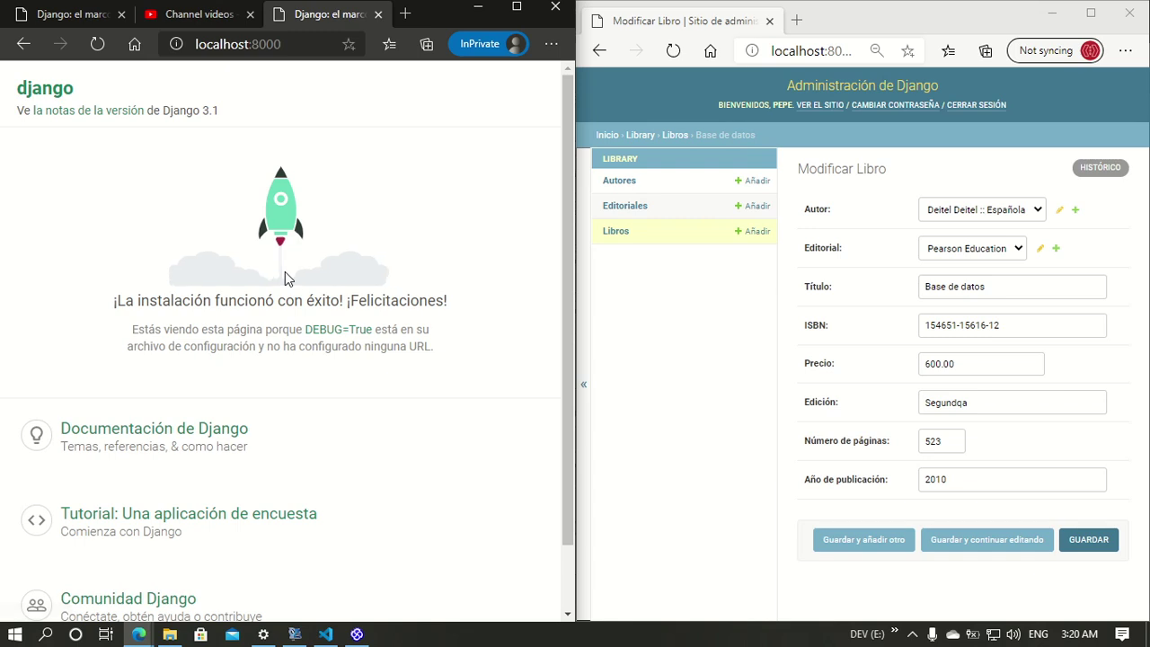
{"action": "left_click", "coordinate": [23, 44]}
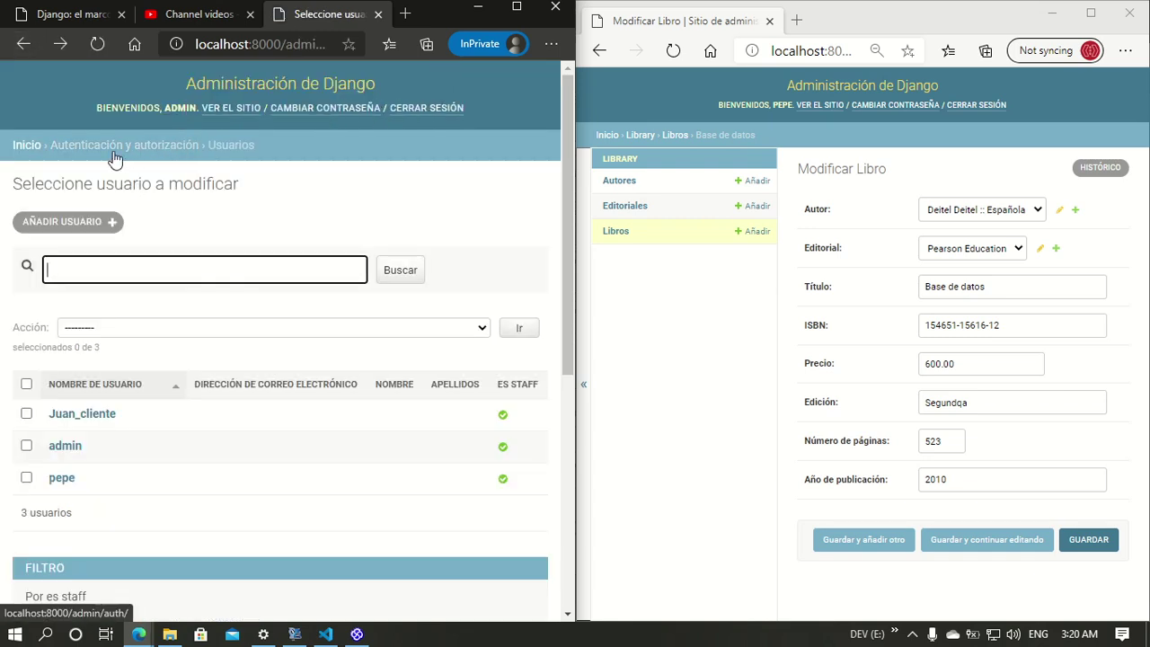
{"action": "left_click", "coordinate": [24, 151]}
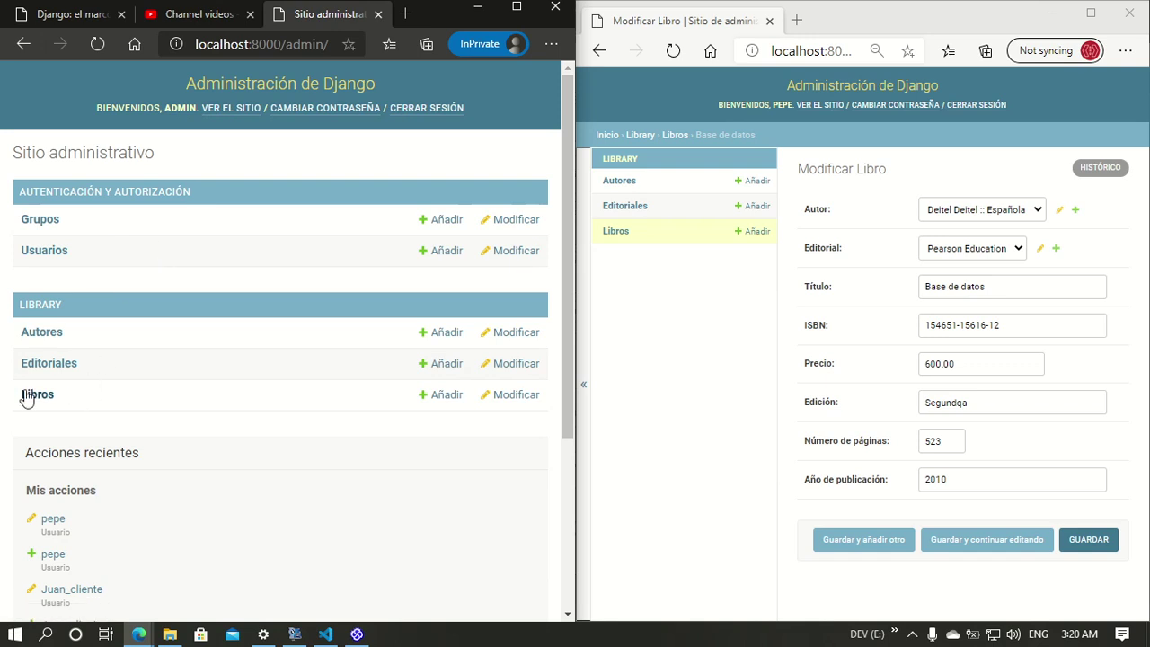
{"action": "left_click", "coordinate": [31, 394]}
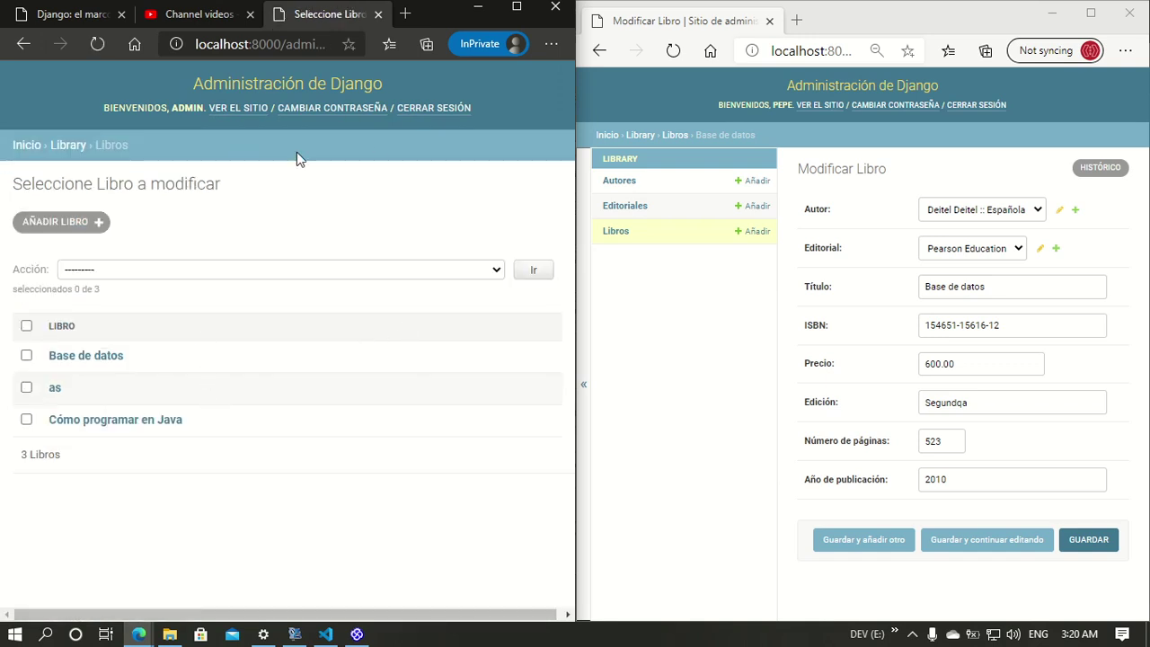
{"action": "left_click", "coordinate": [76, 360]}
{"action": "scroll", "coordinate": [249, 360], "scroll_direction": "down", "scroll_amount": 4}
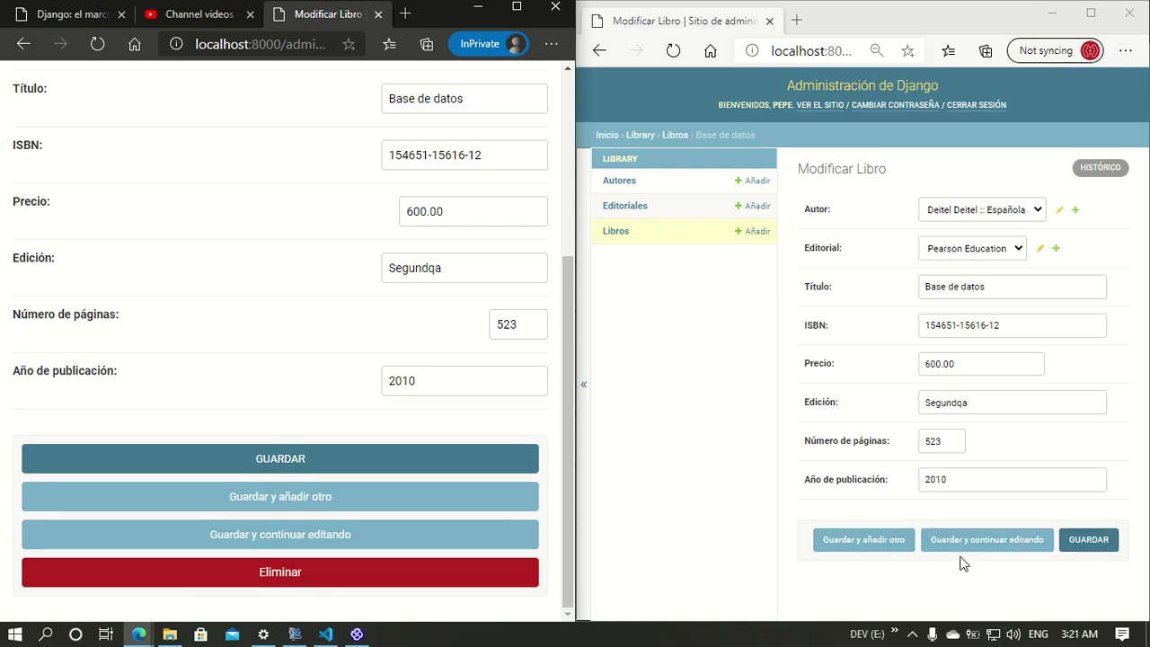
{"action": "left_click", "coordinate": [357, 634]}
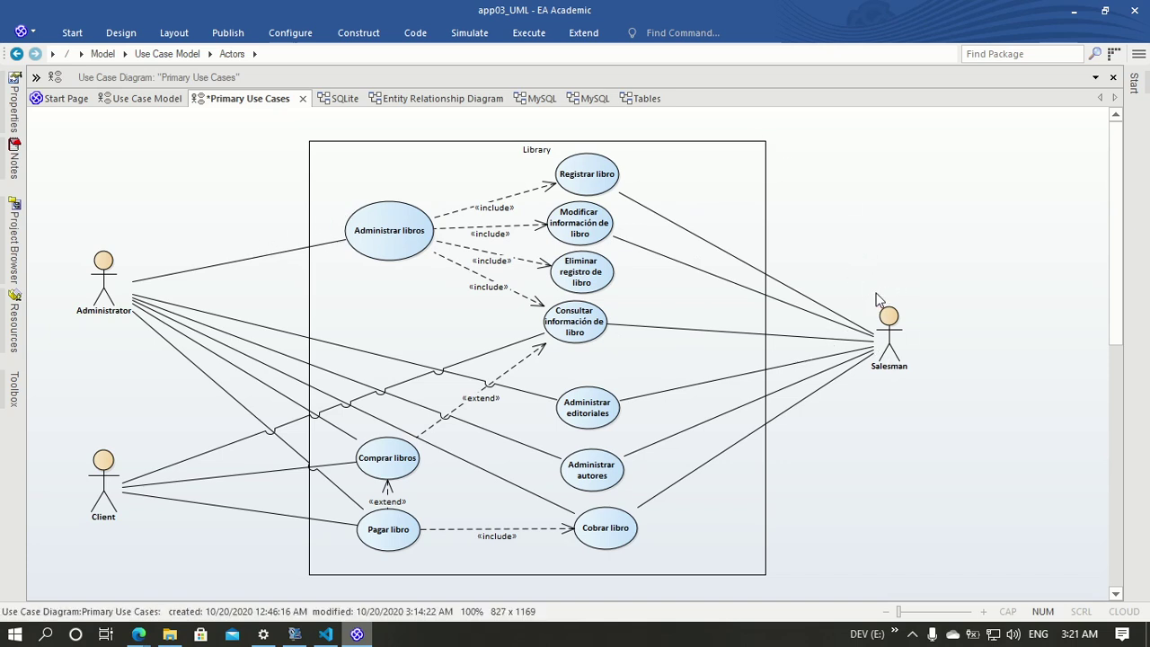
Step: Minimize Enterprise Architect and launch Firefox through a Start search for 'fire'
{"action": "left_click", "coordinate": [1077, 12]}
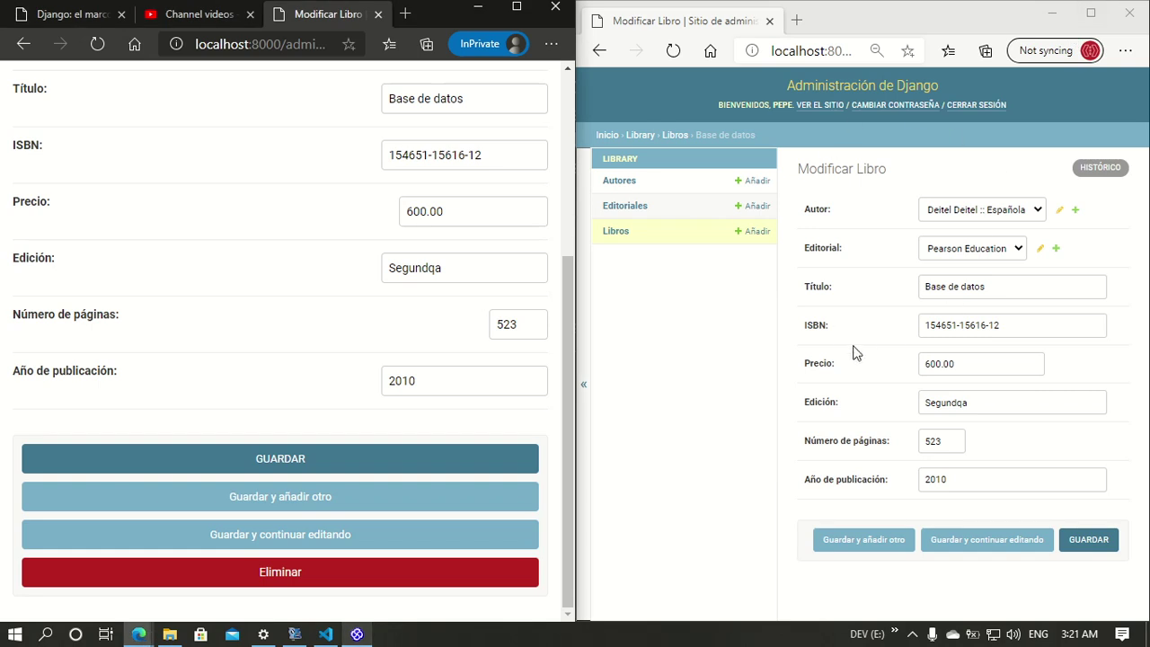
{"action": "key", "text": "super"}
{"action": "type", "text": "chrom"}
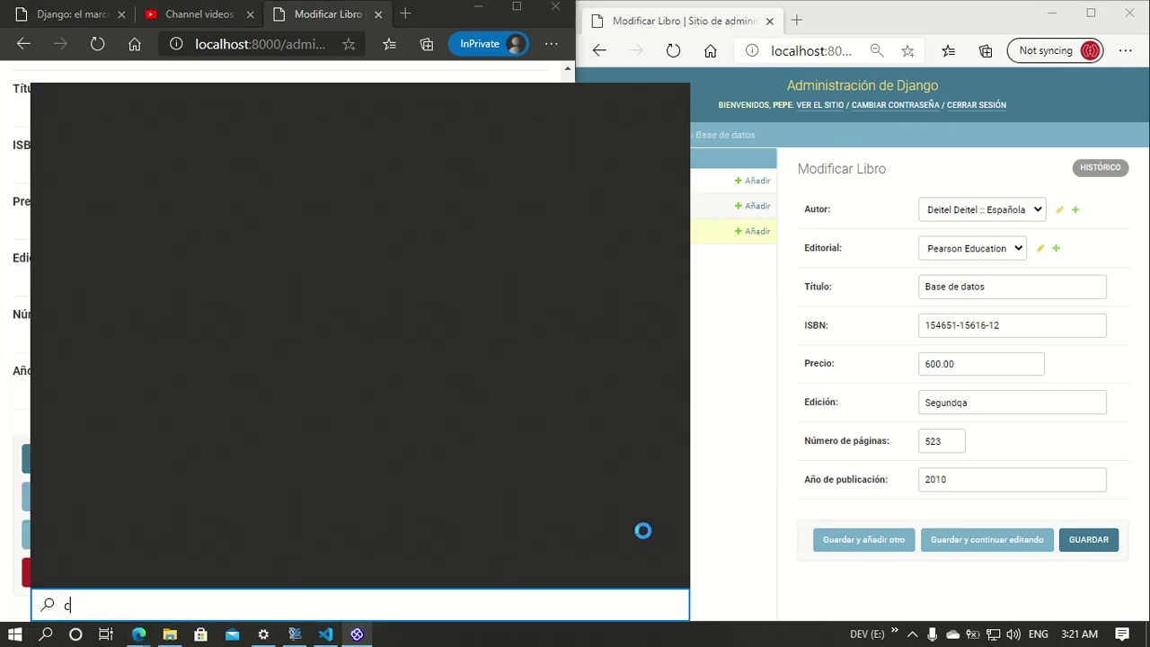
{"action": "key", "text": "BackSpace"}
{"action": "key", "text": "BackSpace"}
{"action": "key", "text": "BackSpace"}
{"action": "key", "text": "BackSpace"}
{"action": "key", "text": "BackSpace"}
{"action": "type", "text": "f"}
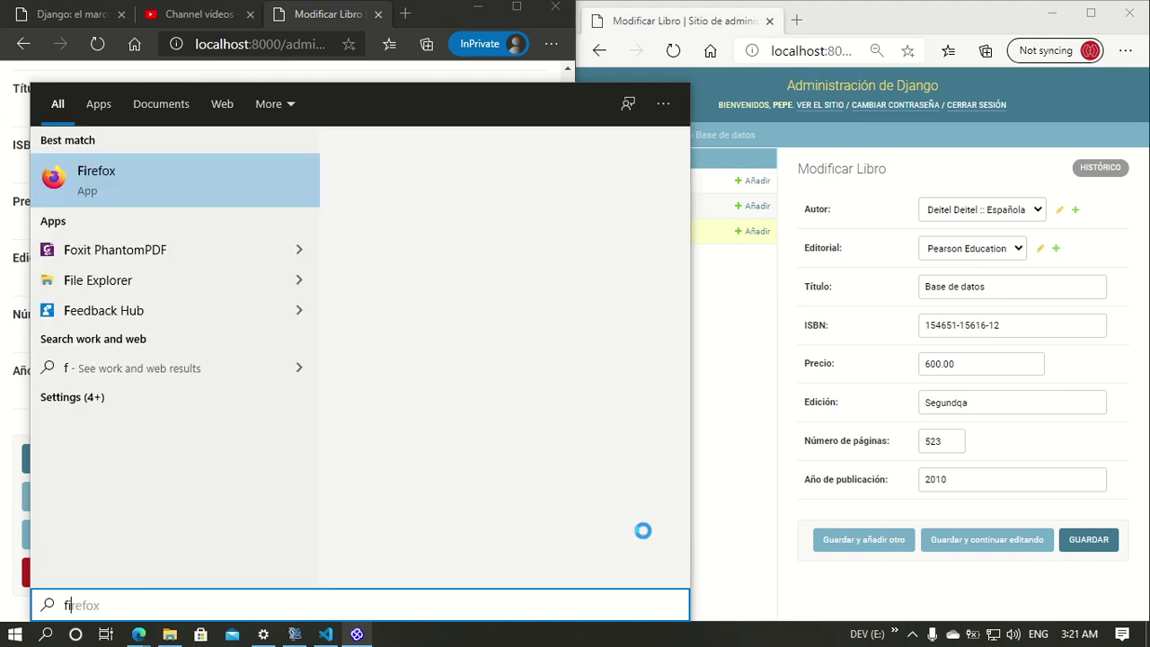
{"action": "type", "text": "ire"}
{"action": "right_click", "coordinate": [238, 188]}
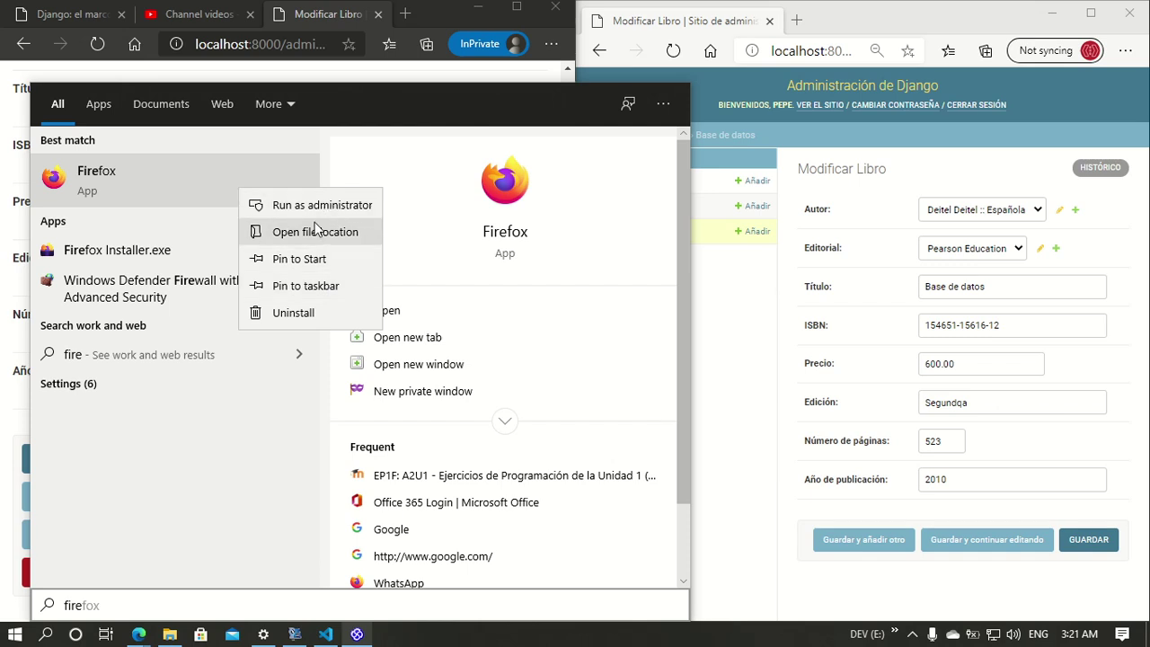
{"action": "left_click", "coordinate": [99, 184]}
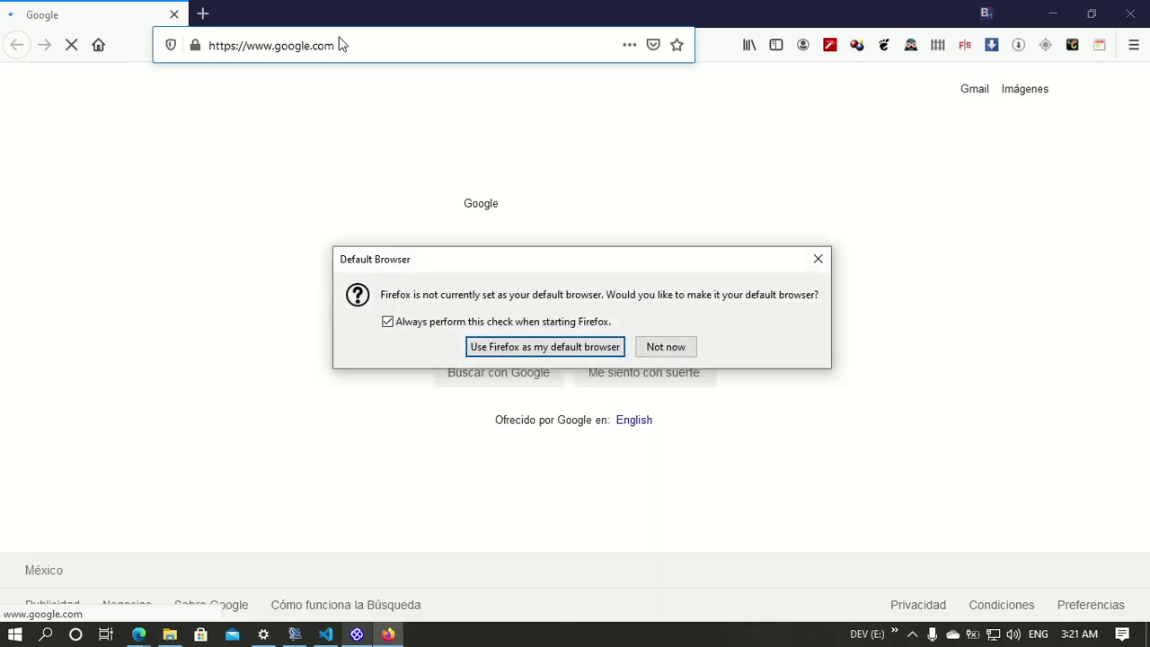
Step: Load localhost:8000/admin in Firefox, snapped right, with the Edge edit form on the left
{"action": "key", "text": "Escape"}
{"action": "left_click", "coordinate": [426, 40]}
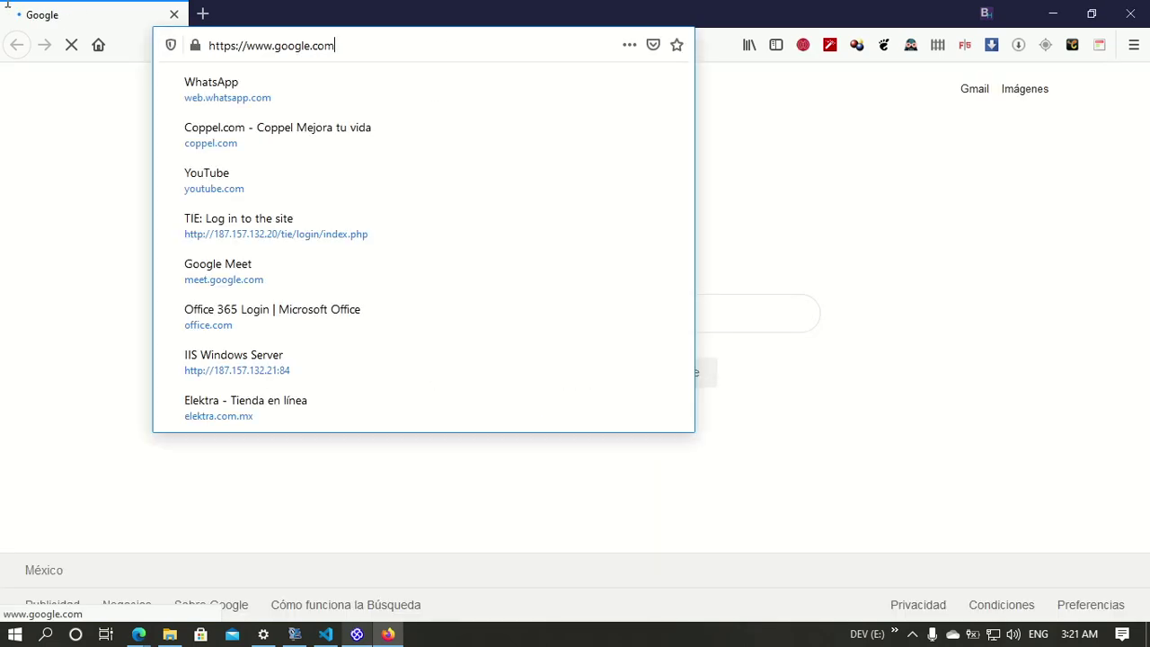
{"action": "type", "text": "local"}
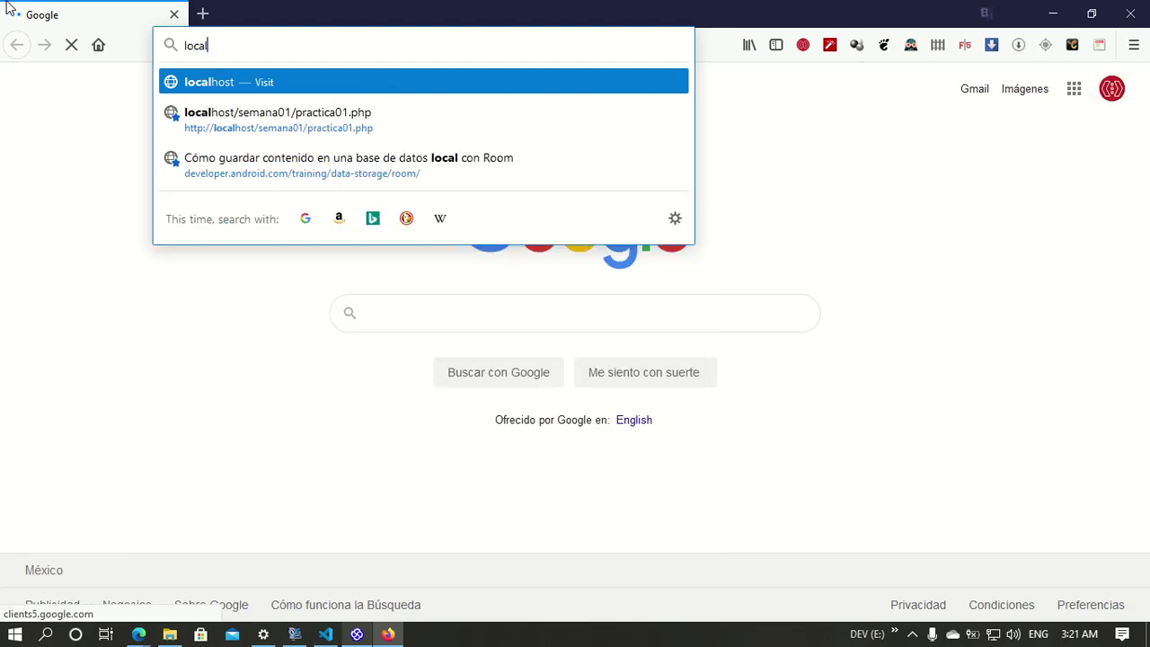
{"action": "type", "text": "ho"}
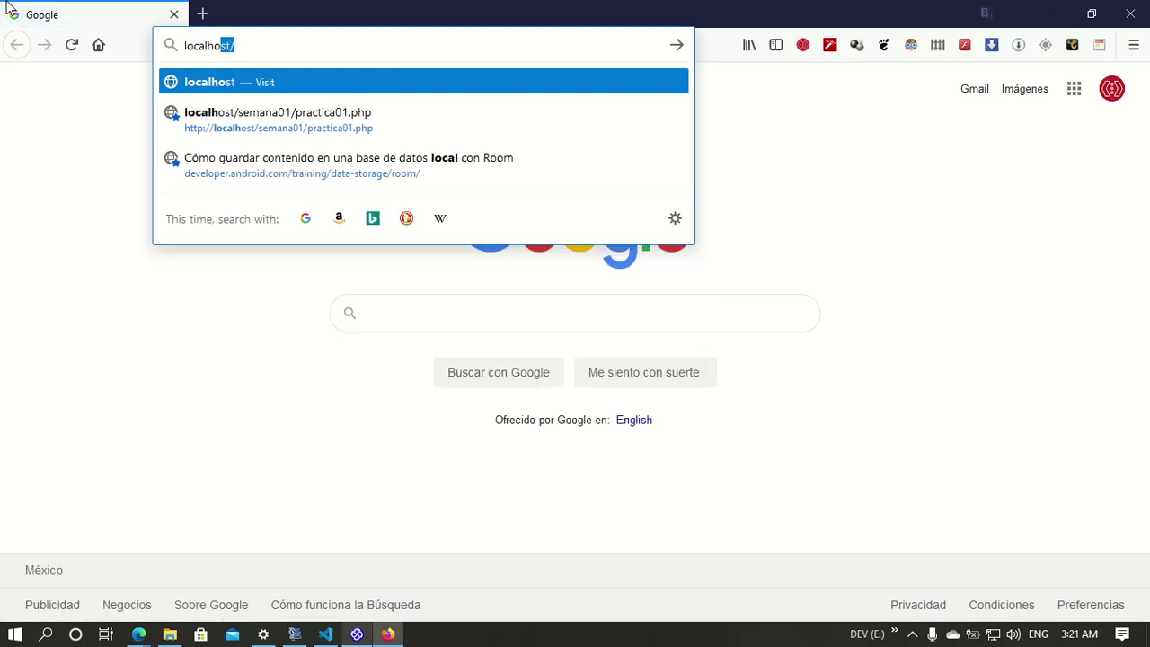
{"action": "type", "text": "st:8000"}
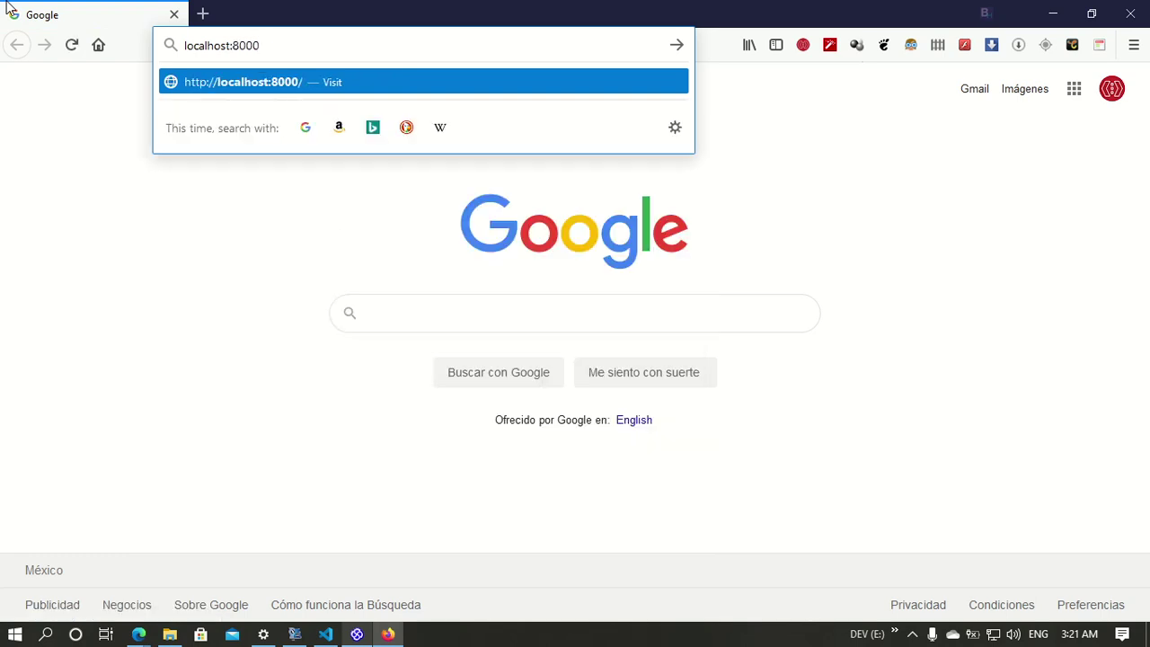
{"action": "type", "text": "/admin"}
{"action": "key", "text": "Return"}
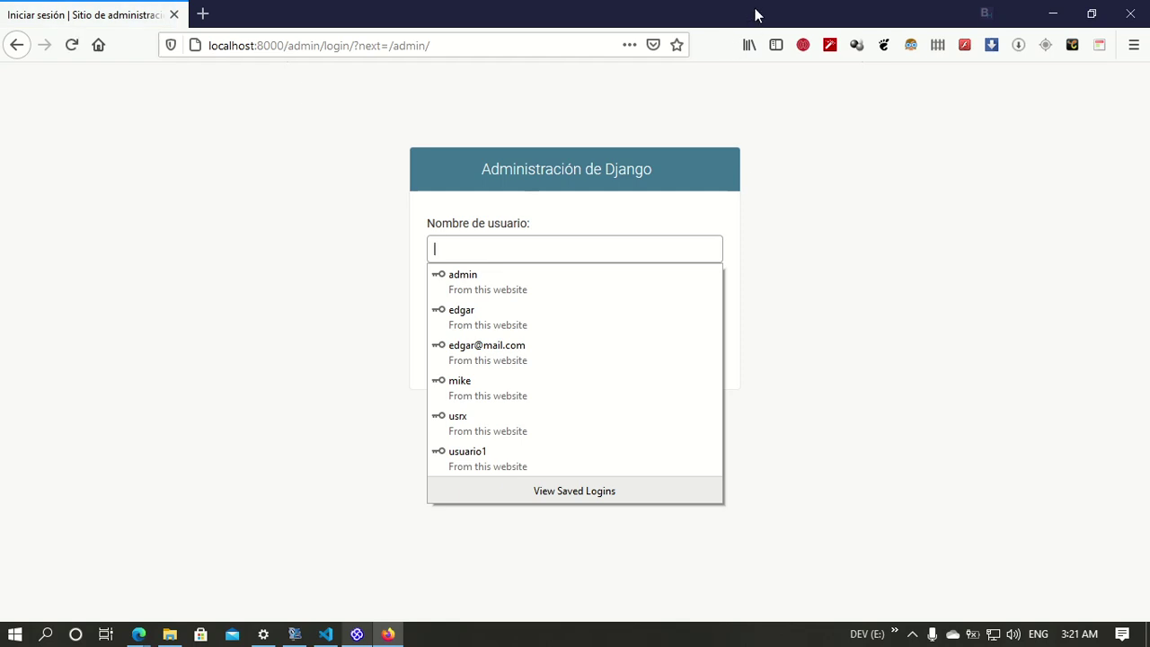
{"action": "left_click_drag", "start_coordinate": [823, 9], "coordinate": [1149, 208]}
{"action": "left_click", "coordinate": [90, 150]}
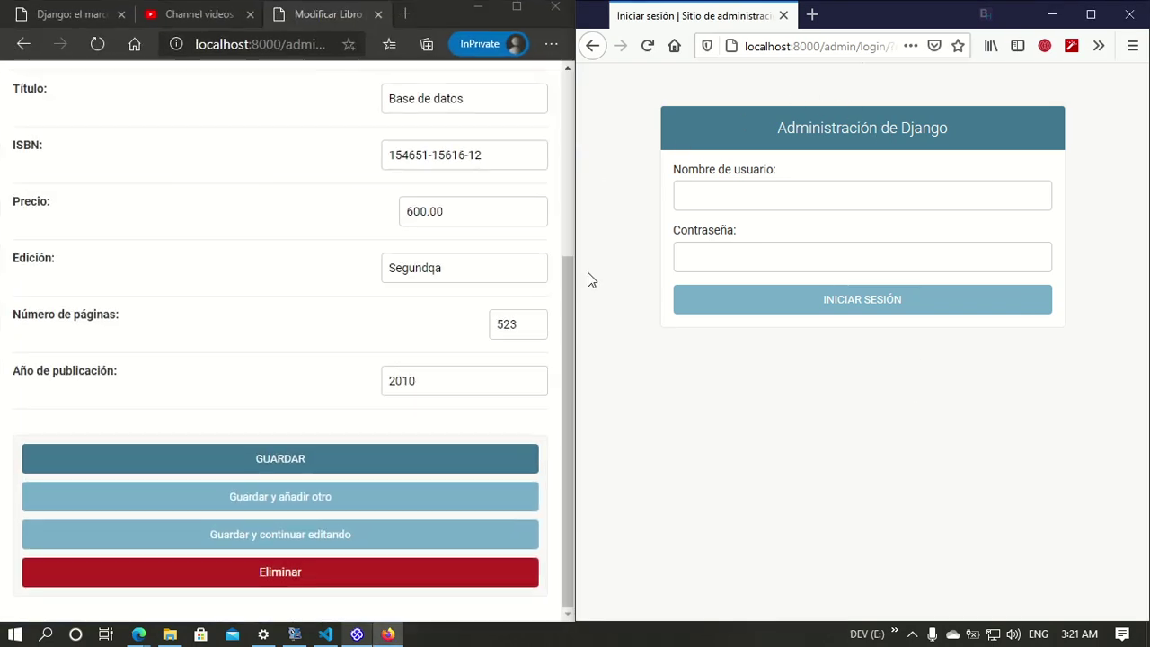
Step: Show the Usuarios list from the admin home page in Edge
{"action": "scroll", "coordinate": [177, 234], "scroll_direction": "up", "scroll_amount": 5}
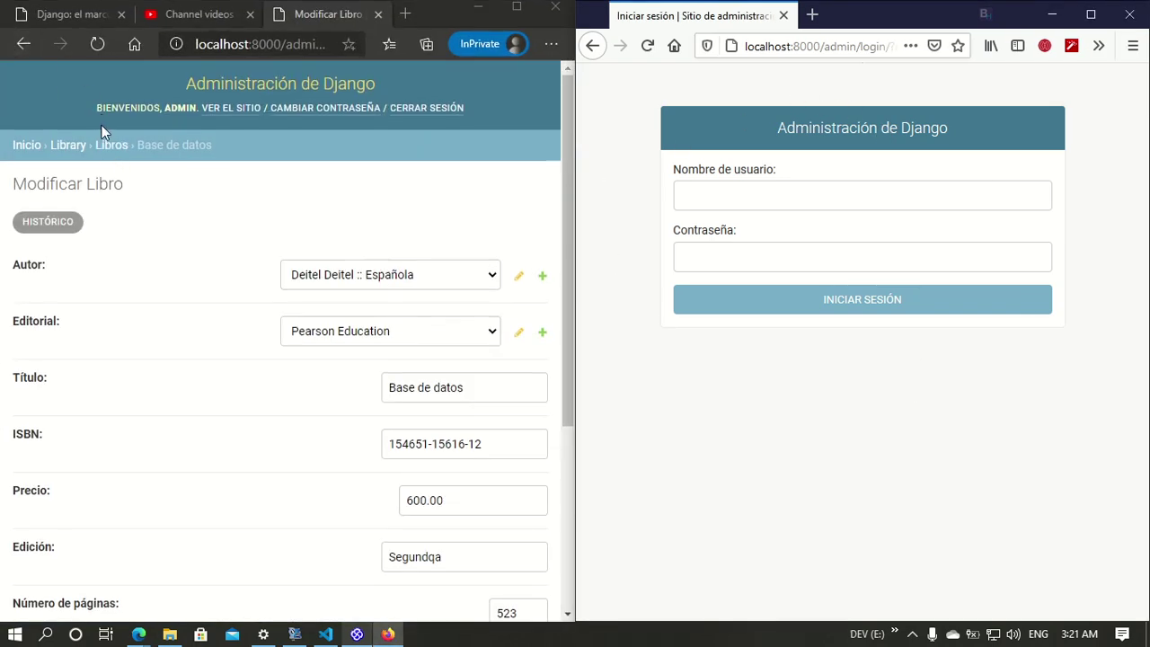
{"action": "left_click", "coordinate": [26, 145]}
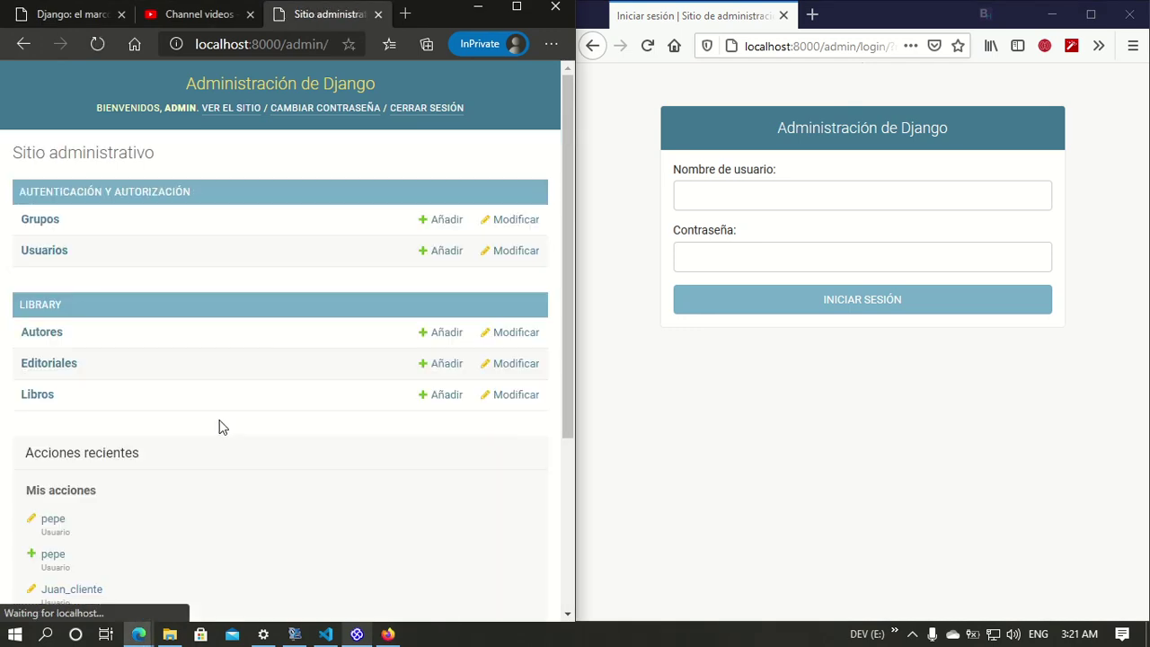
{"action": "left_click", "coordinate": [54, 251]}
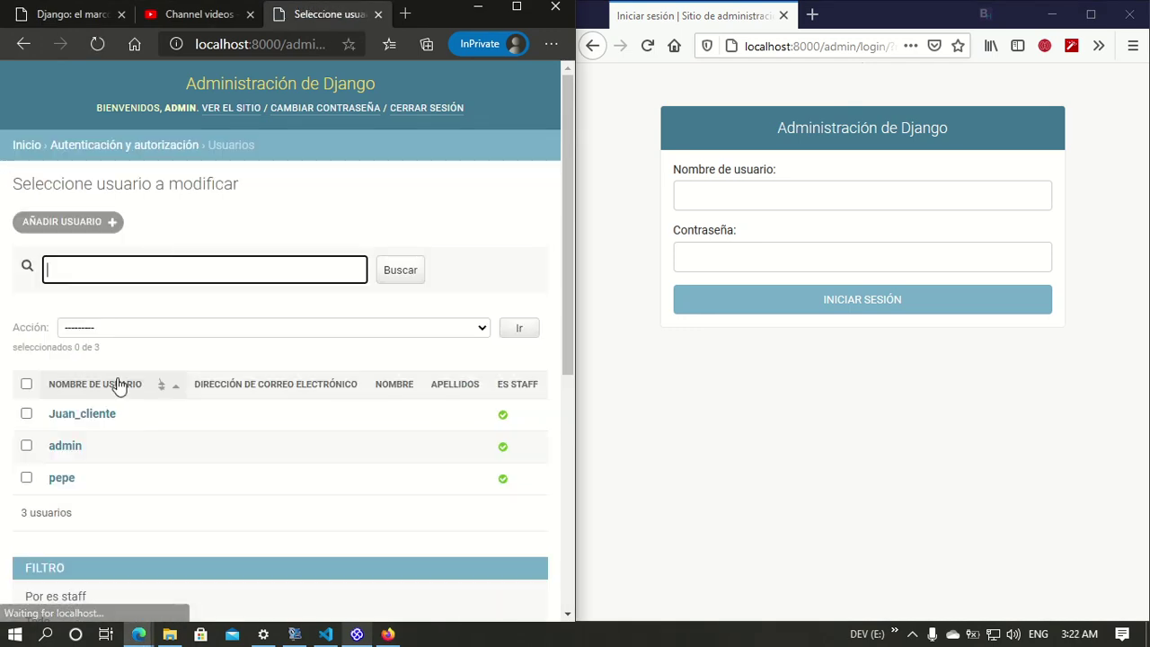
Step: Log in to Firefox's admin page with the client account's username and password
{"action": "left_click", "coordinate": [823, 192]}
{"action": "type", "text": "Juan_cliente"}
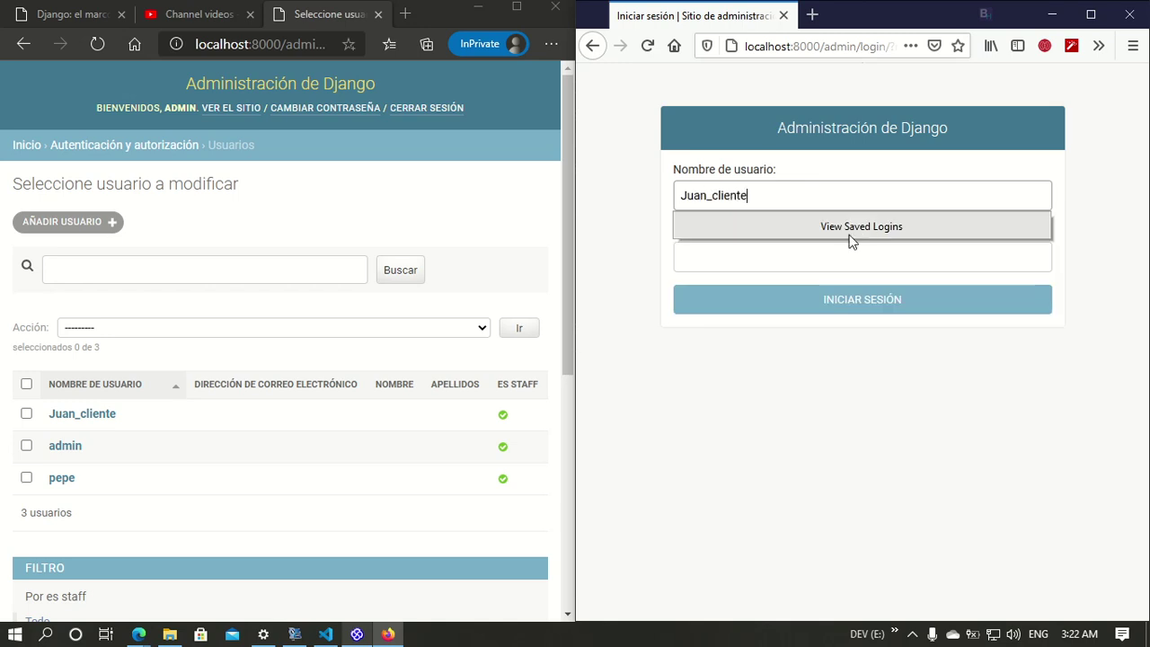
{"action": "left_click", "coordinate": [806, 267]}
{"action": "type", "text": "••••••"}
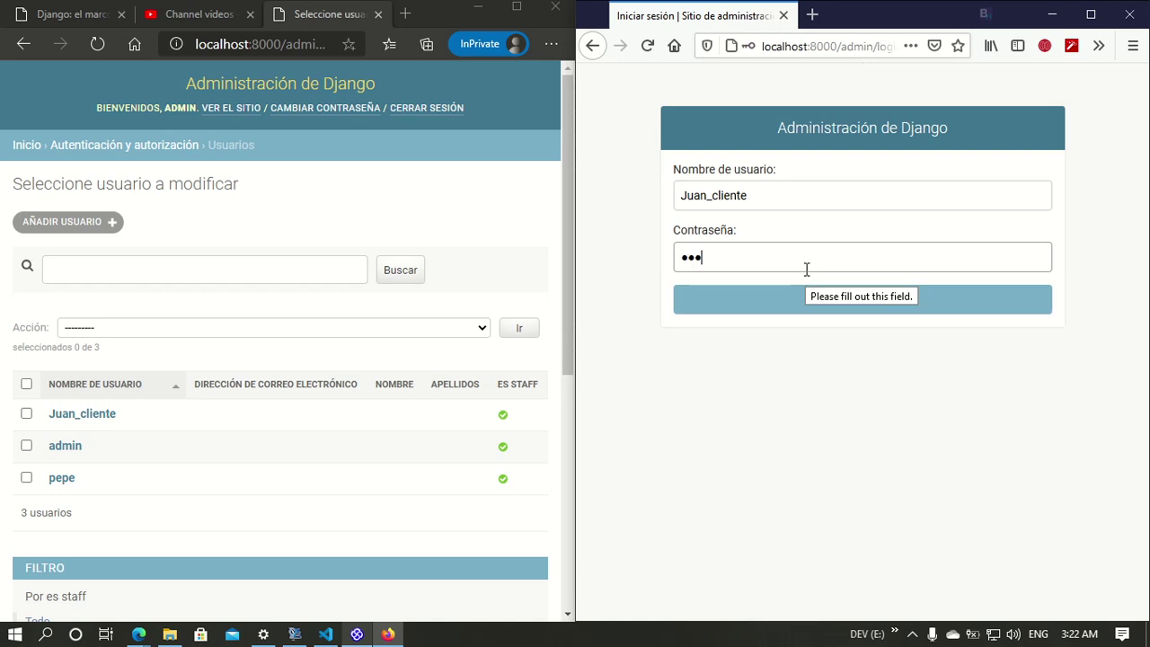
{"action": "type", "text": "••••"}
{"action": "key", "text": "Return"}
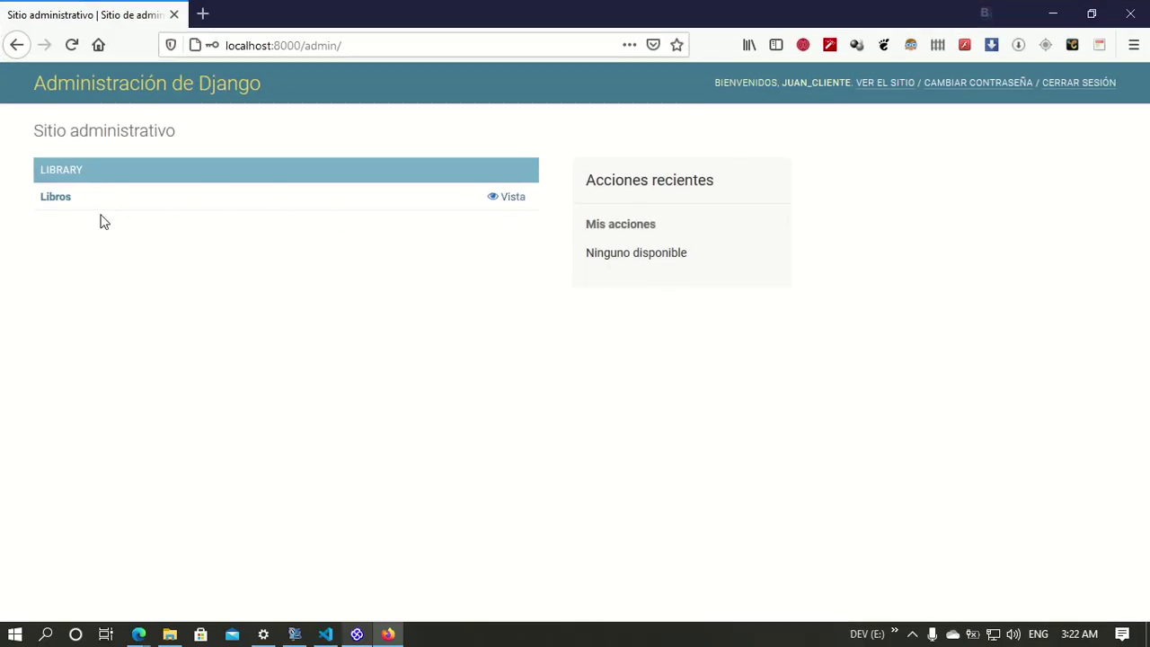
Step: Open the Vista Libro page for Cómo programar en Java, then un-maximize Firefox
{"action": "left_click", "coordinate": [55, 197]}
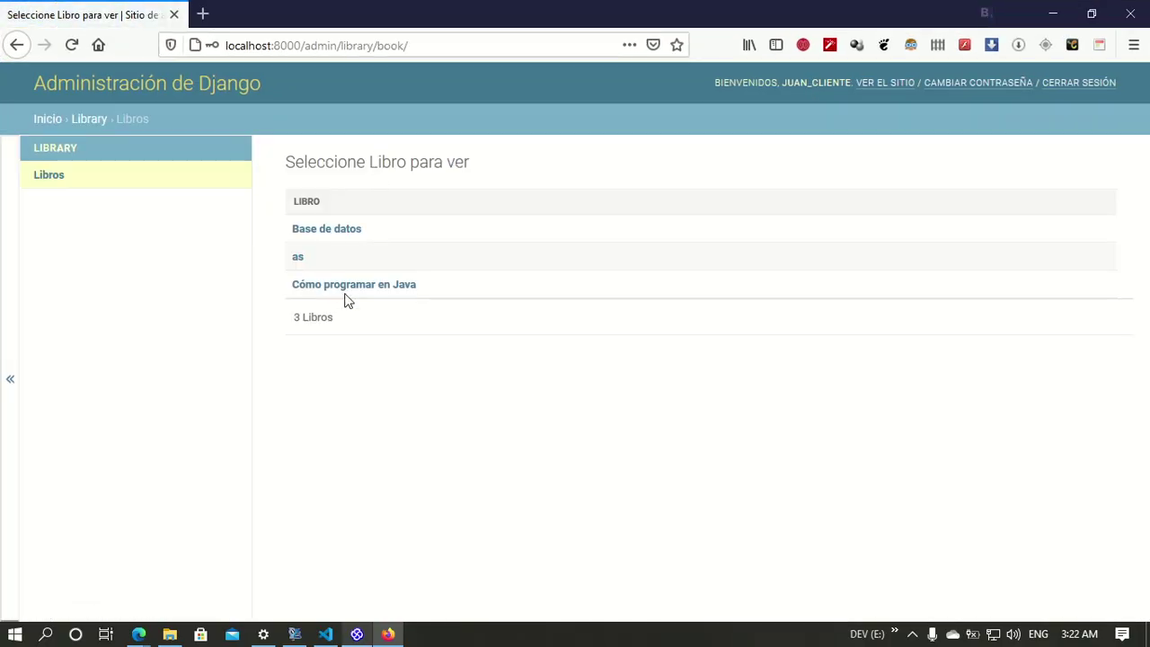
{"action": "left_click", "coordinate": [334, 286]}
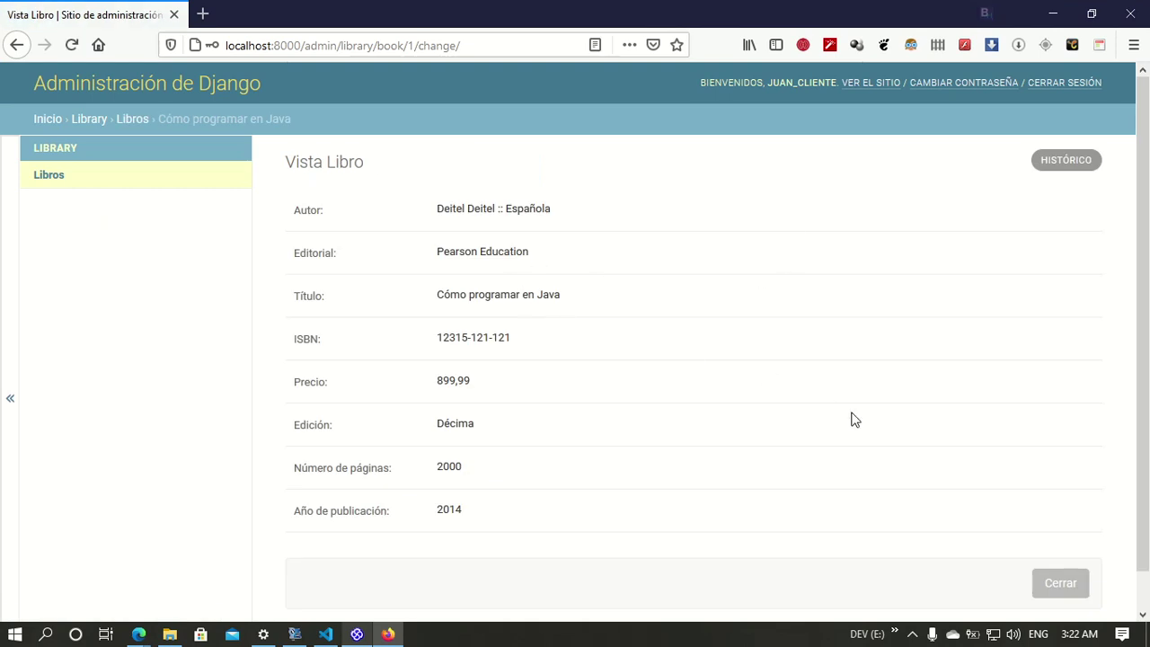
{"action": "scroll", "coordinate": [854, 420], "scroll_direction": "down", "scroll_amount": 1}
{"action": "mouse_move", "coordinate": [735, 7]}
{"action": "left_mouse_down"}
{"action": "mouse_move", "coordinate": [736, 163]}
{"action": "mouse_move", "coordinate": [735, 5]}
{"action": "left_mouse_up"}
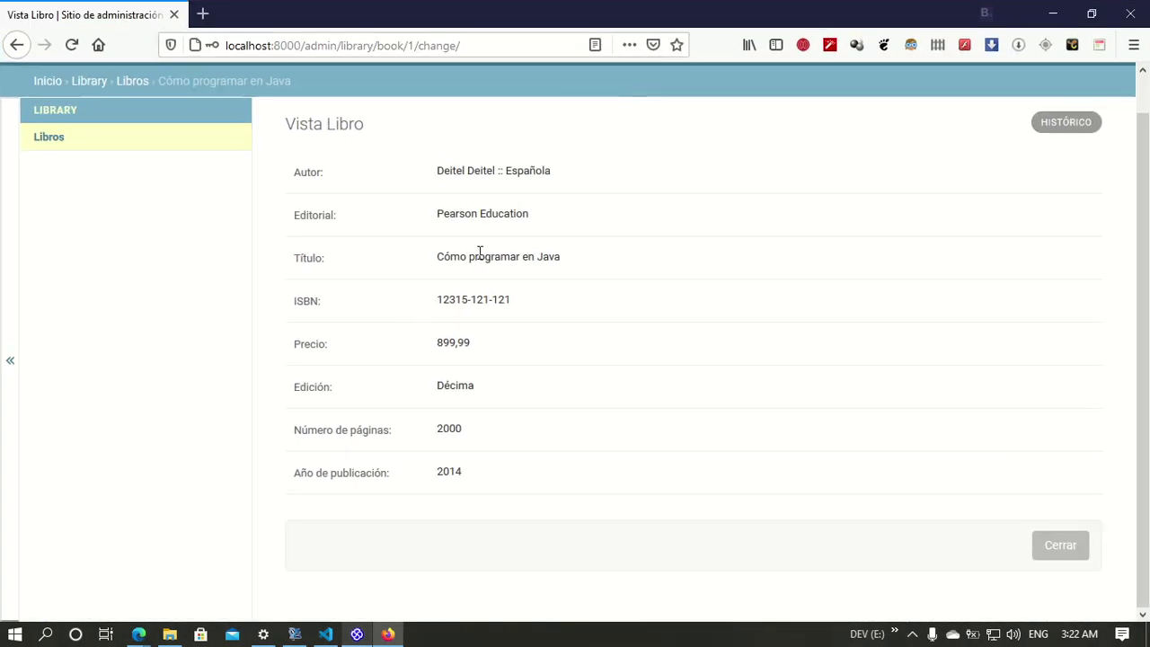
{"action": "left_click_drag", "start_coordinate": [606, 14], "coordinate": [1149, 178]}
Step: Snap the Primary Use Cases diagram left and scroll it, then maximize and select the Library boundary
{"action": "left_click", "coordinate": [316, 150]}
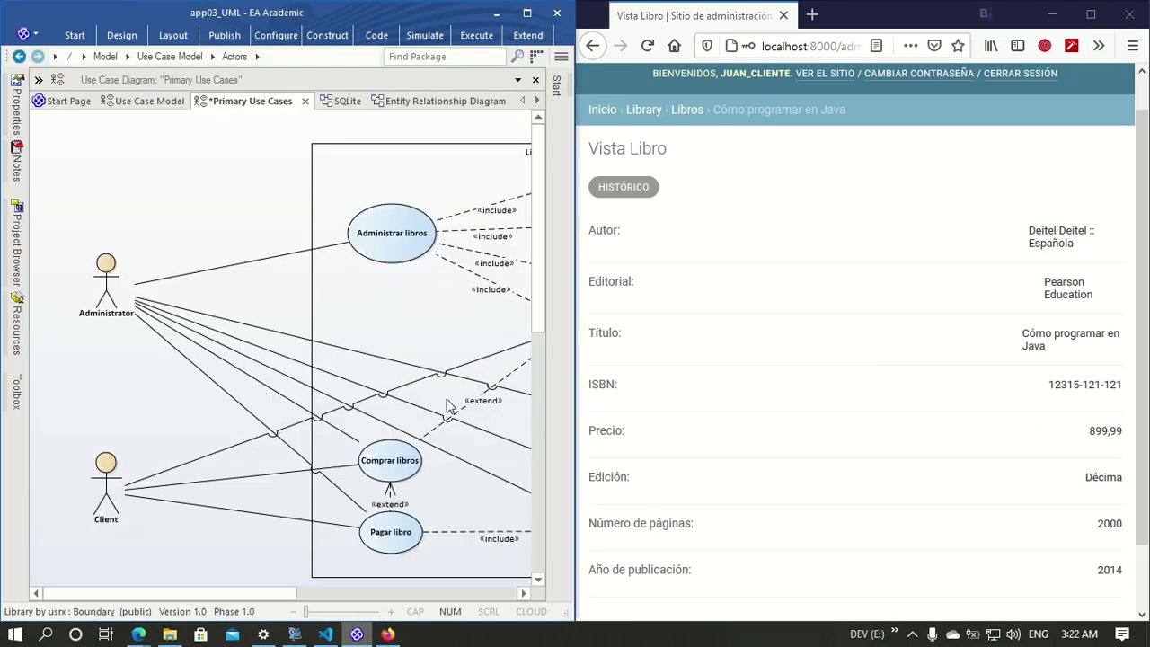
{"action": "left_click_drag", "start_coordinate": [219, 593], "coordinate": [297, 588]}
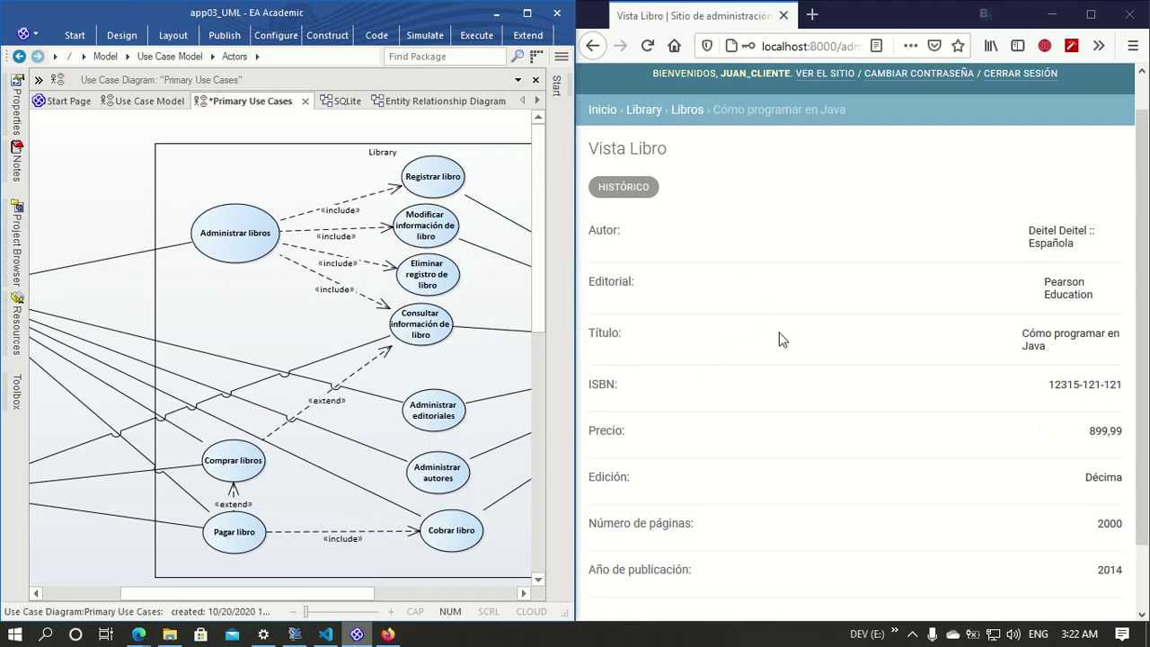
{"action": "scroll", "coordinate": [851, 483], "scroll_direction": "down", "scroll_amount": 2}
{"action": "scroll", "coordinate": [919, 303], "scroll_direction": "up", "scroll_amount": 2}
{"action": "scroll", "coordinate": [926, 431], "scroll_direction": "down", "scroll_amount": 2}
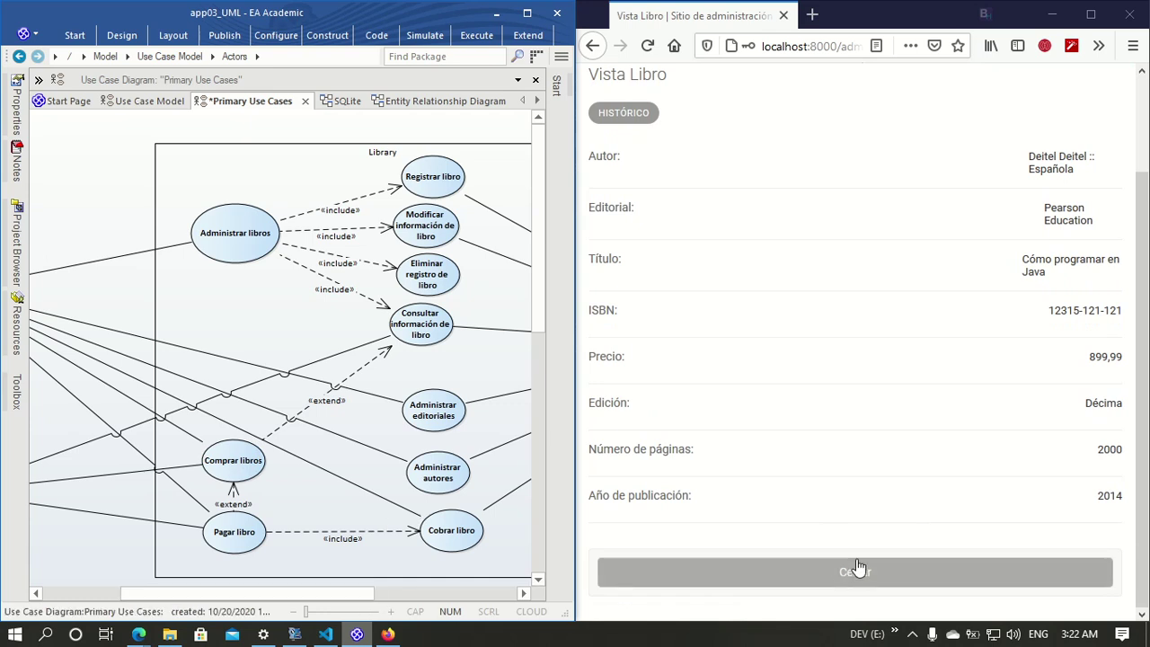
{"action": "left_click_drag", "start_coordinate": [361, 594], "coordinate": [271, 594]}
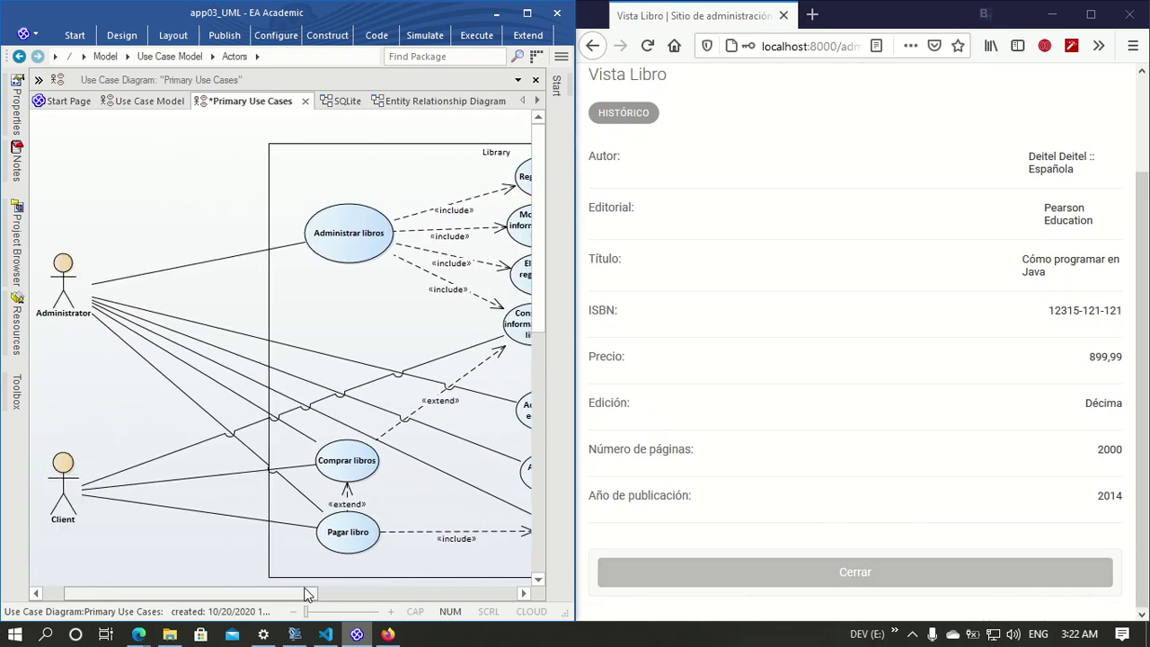
{"action": "left_click", "coordinate": [531, 9]}
{"action": "scroll", "coordinate": [940, 298], "scroll_direction": "down", "scroll_amount": 3}
{"action": "scroll", "coordinate": [940, 298], "scroll_direction": "up", "scroll_amount": 3}
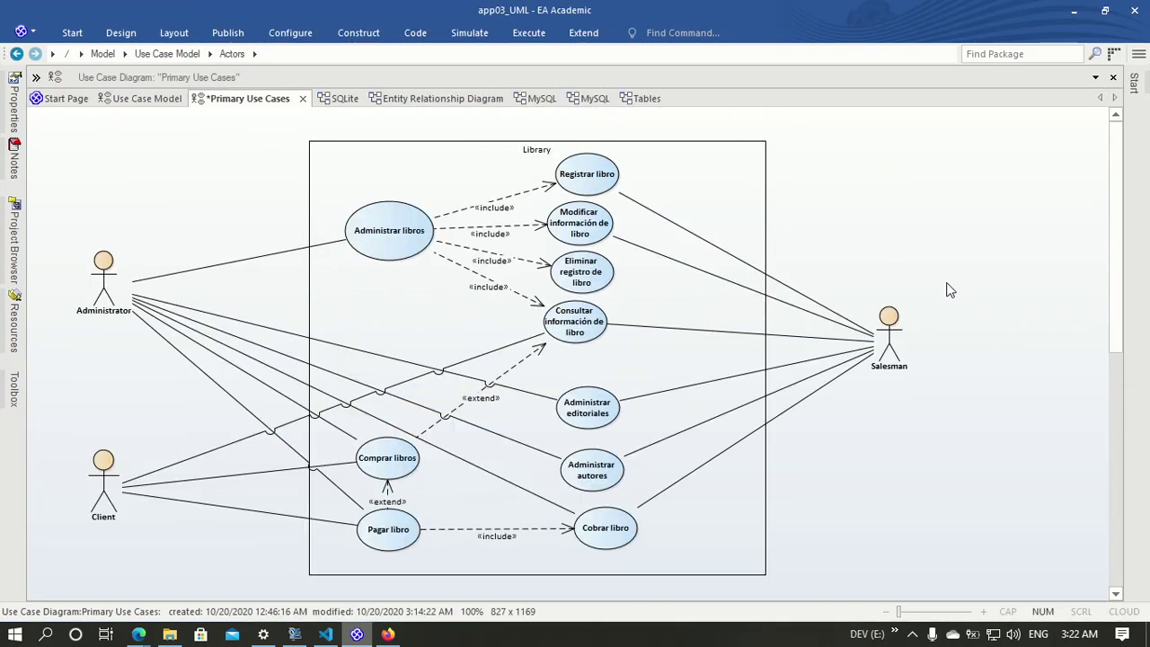
{"action": "left_click", "coordinate": [469, 188]}
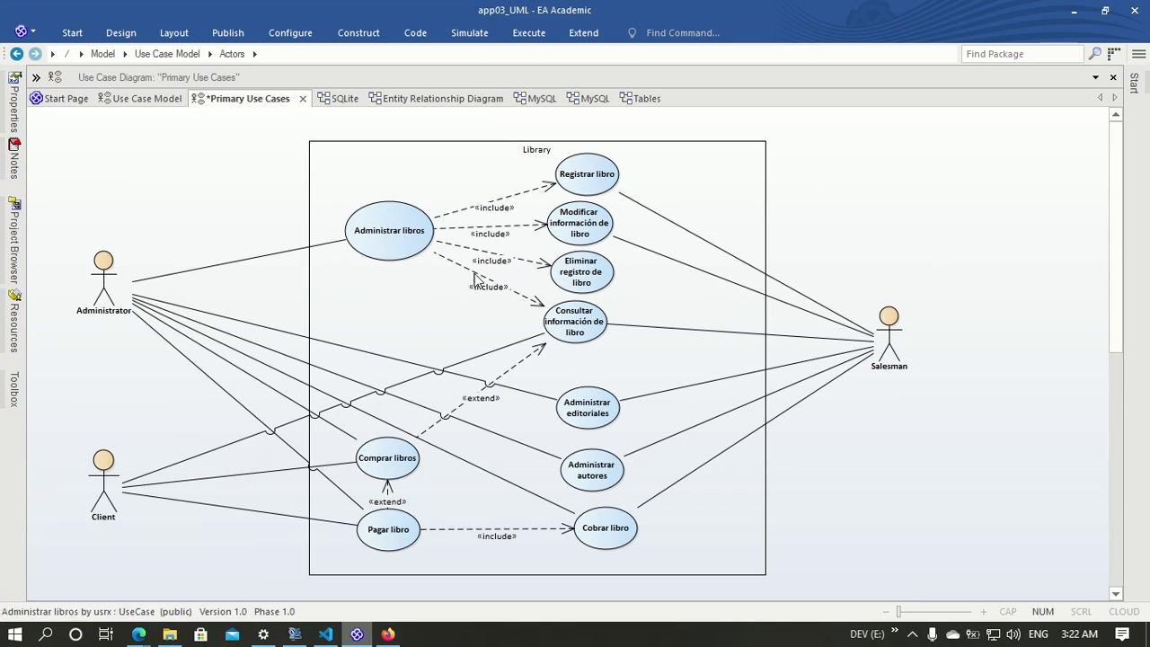